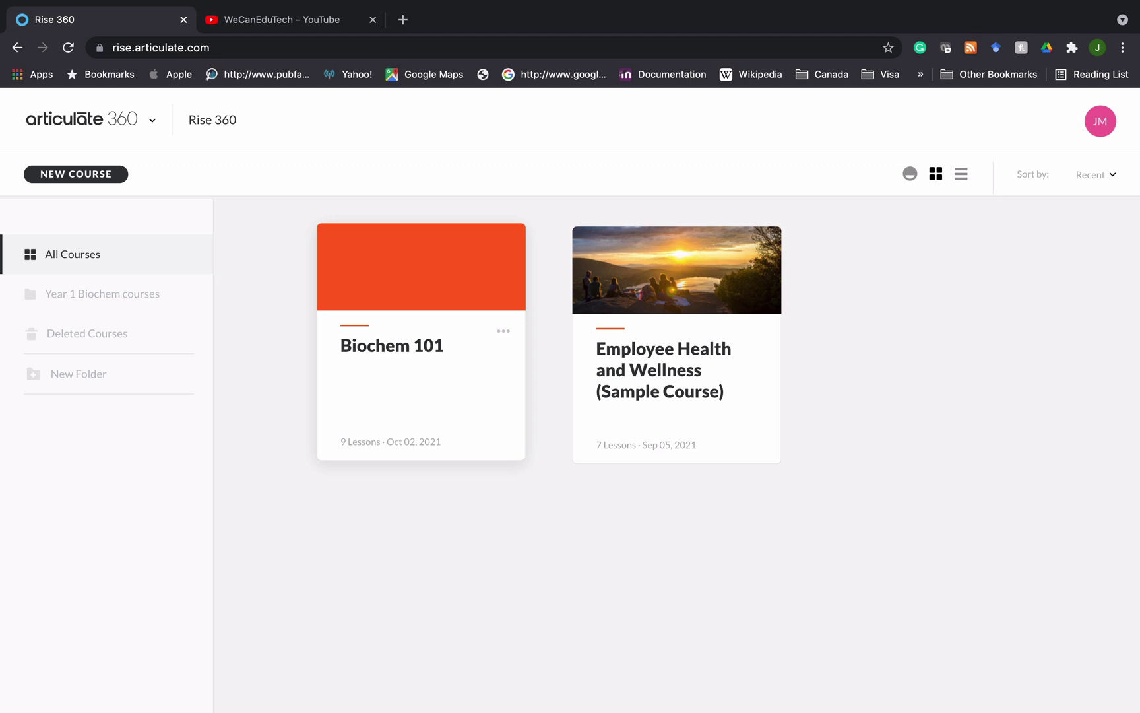
Open Biochem 101, edit its Flashcards lesson, and focus the first flashcard.
left_click(409, 351)
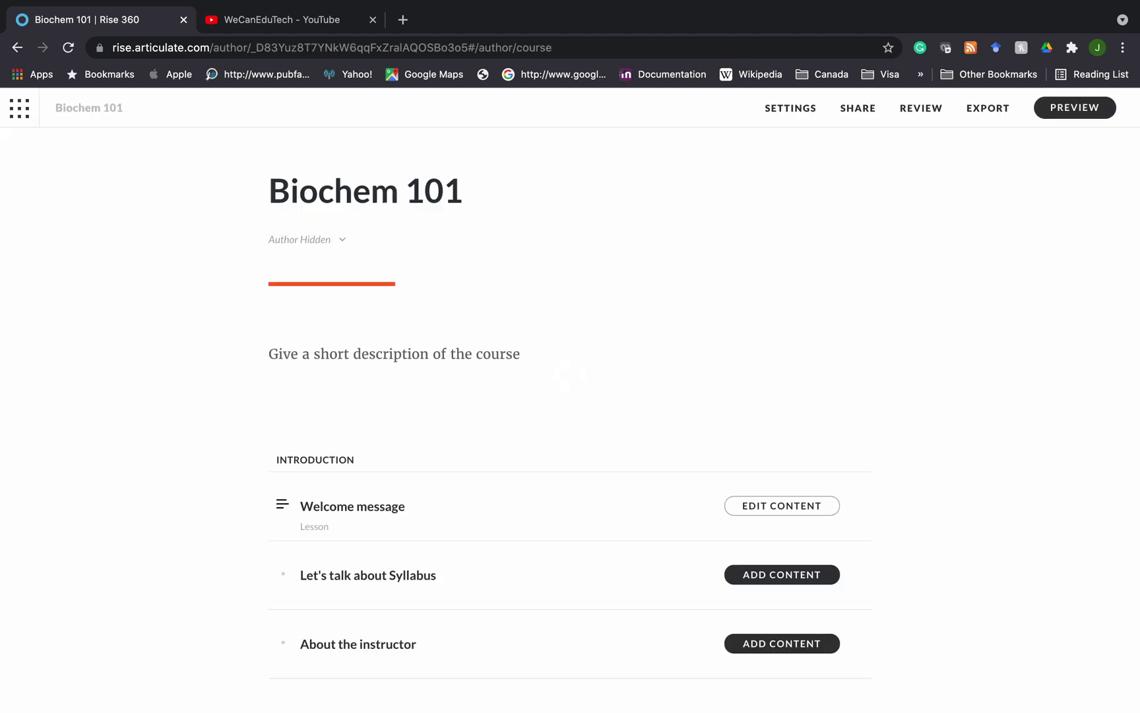
scroll(570, 396, "down", 9)
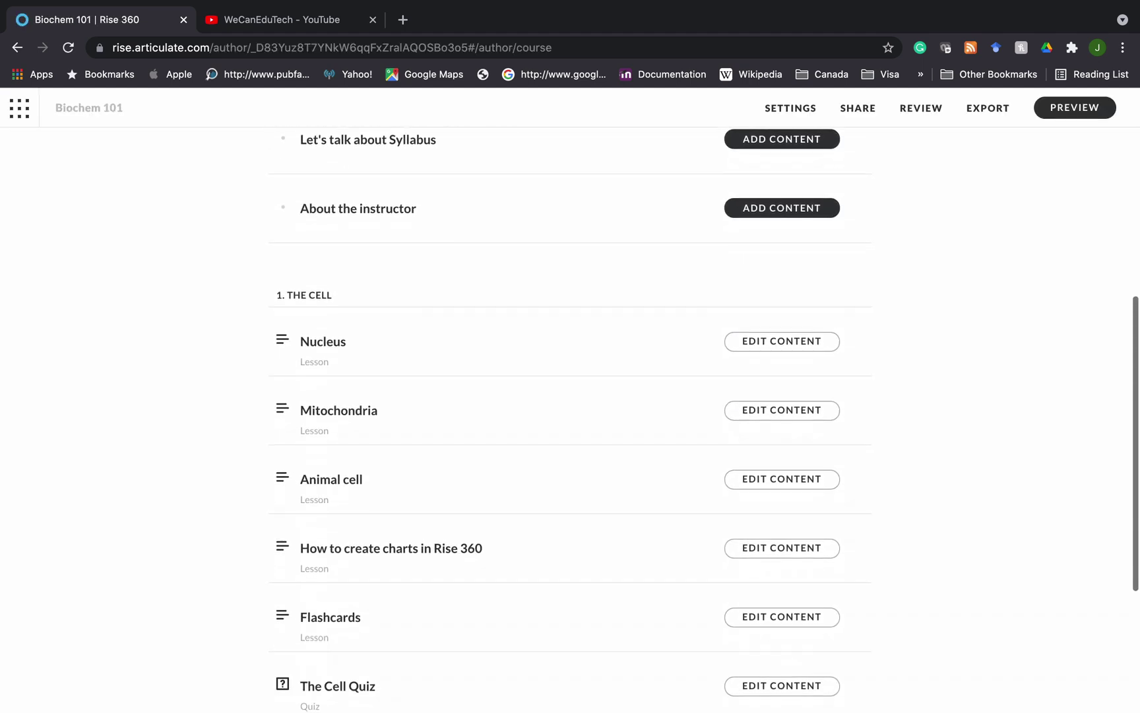
scroll(570, 383, "down", 1)
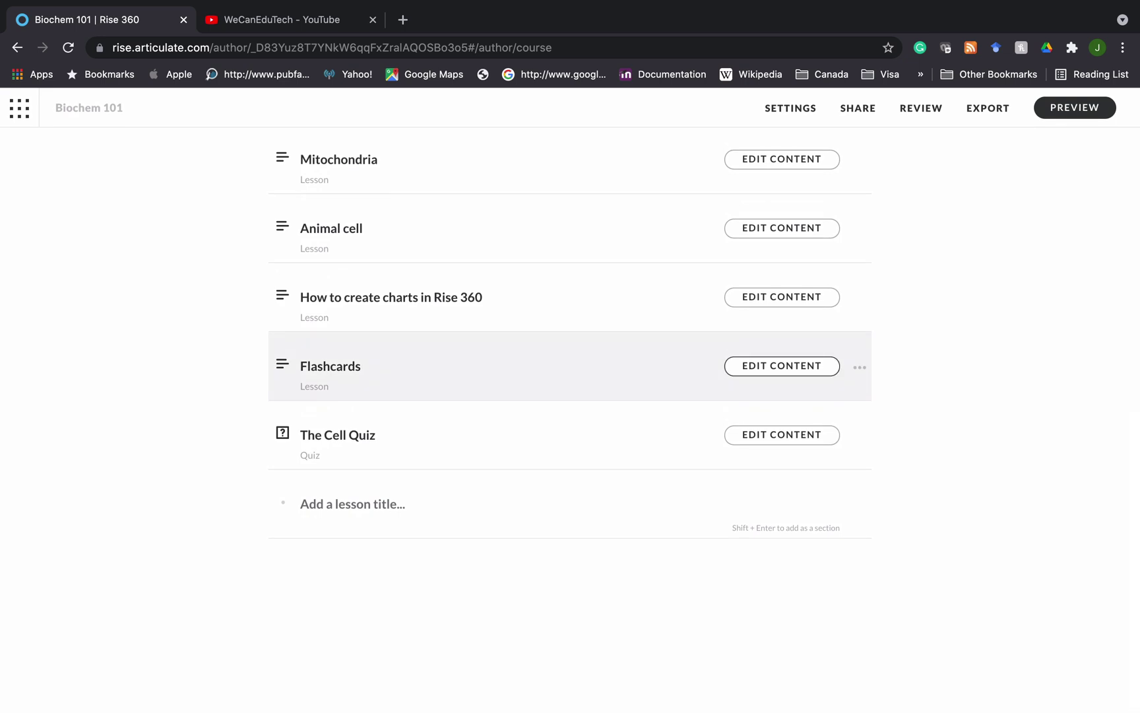
left_click(771, 368)
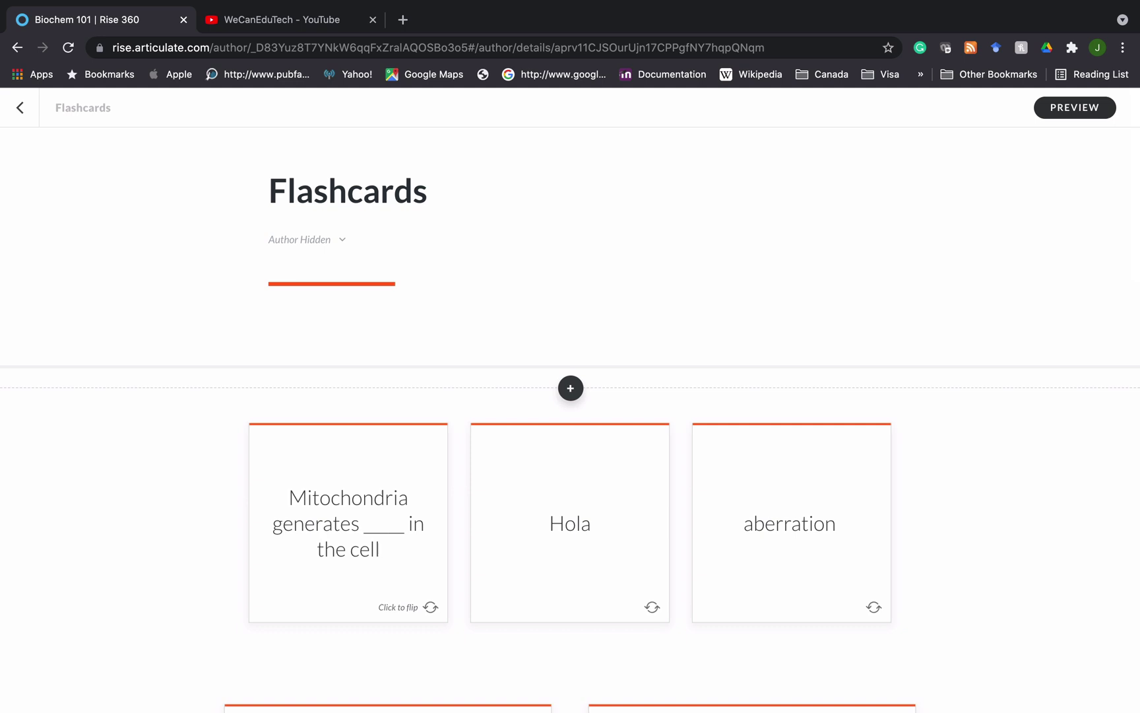
scroll(570, 413, "down", 5)
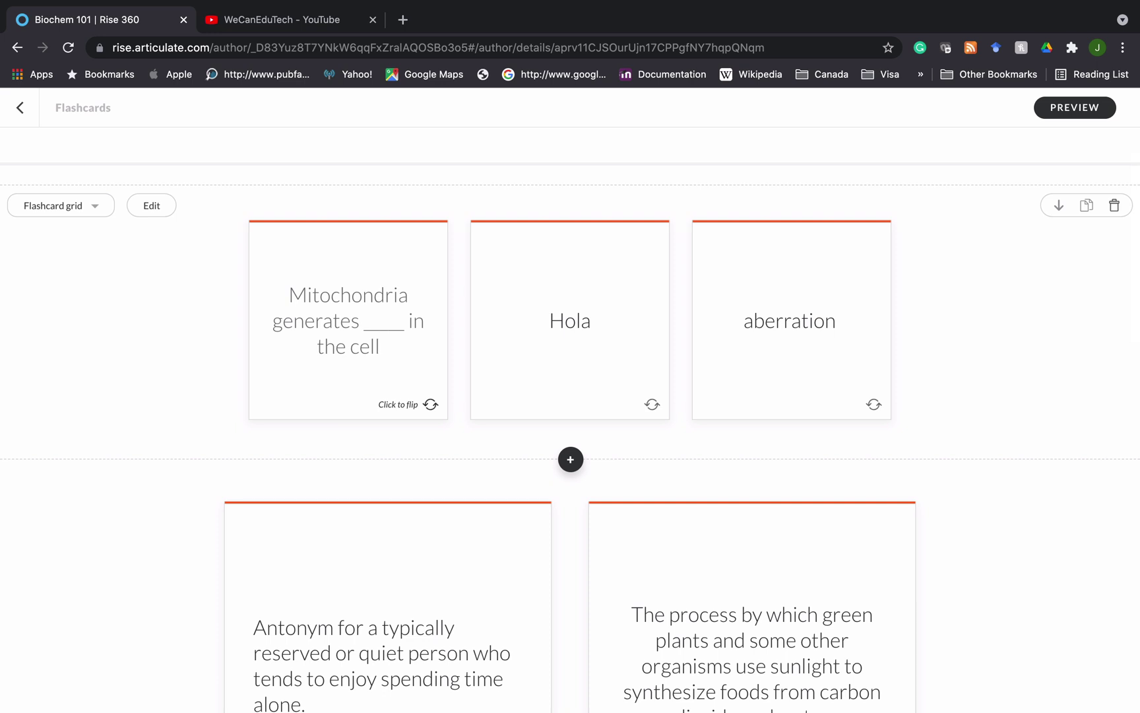
key("Tab")
Flip the Mitochondria fill-in-the-blank card over to show ATP.
left_click(431, 404)
Flip the Mitochondria, Hola and aberration cards to ATP, Hello and the aberration definition.
left_click(432, 405)
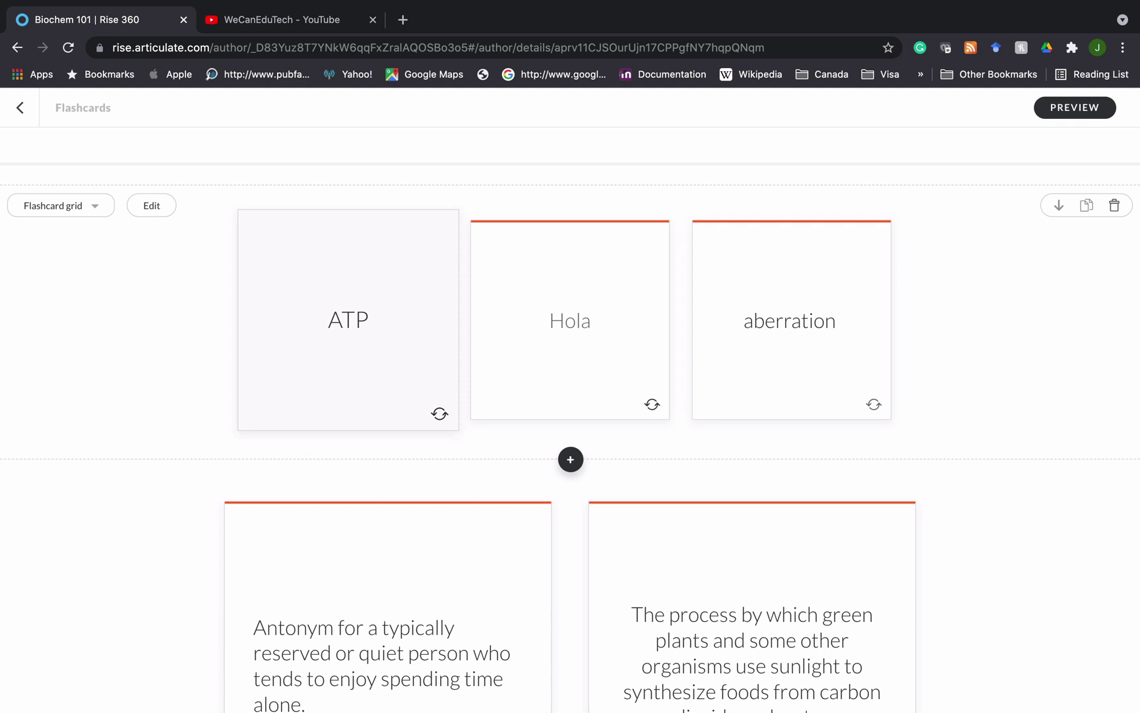
key("Tab")
left_click(652, 404)
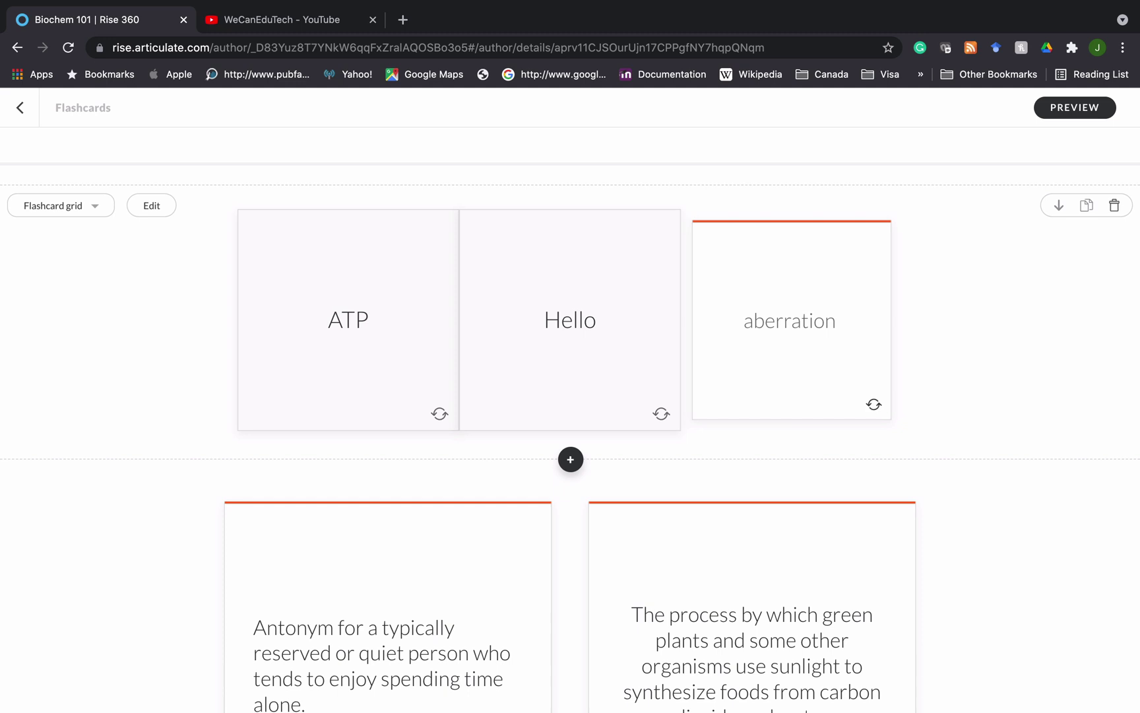
key("Tab")
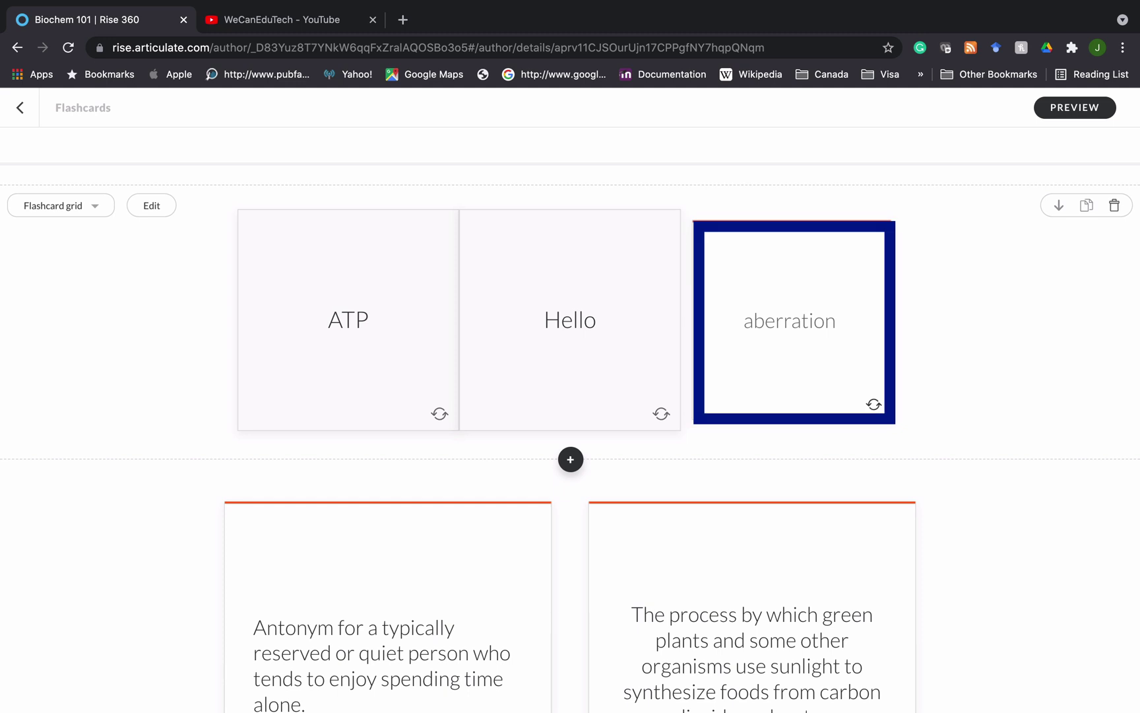
key("Tab")
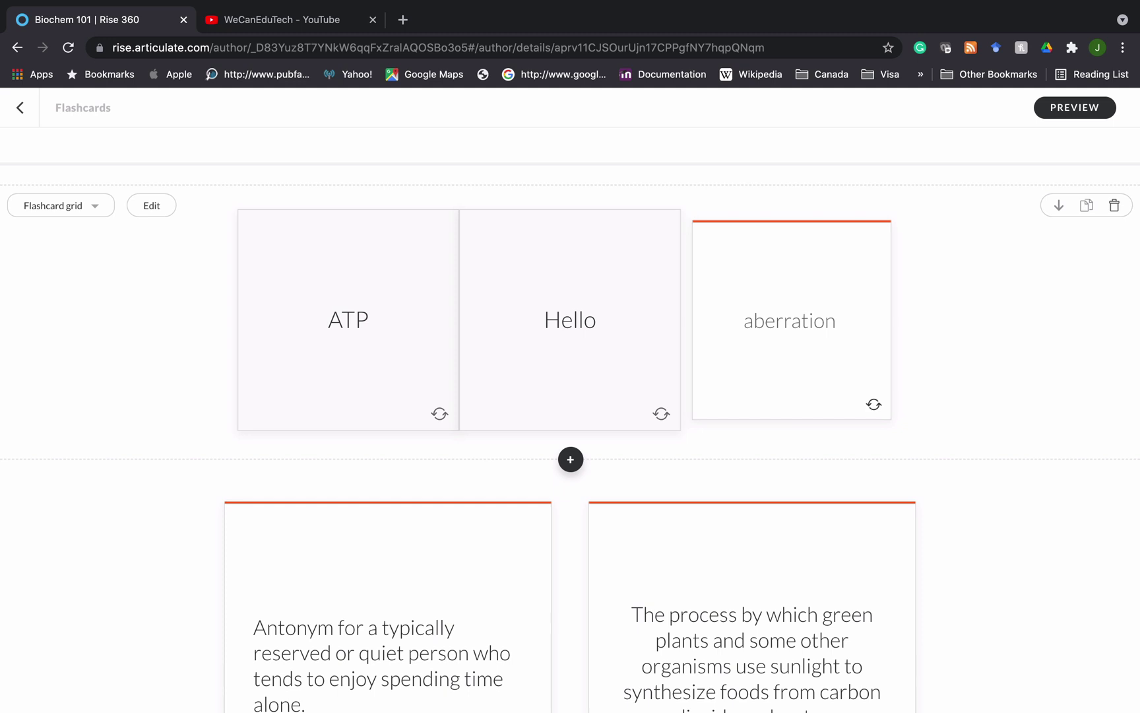
key("Return")
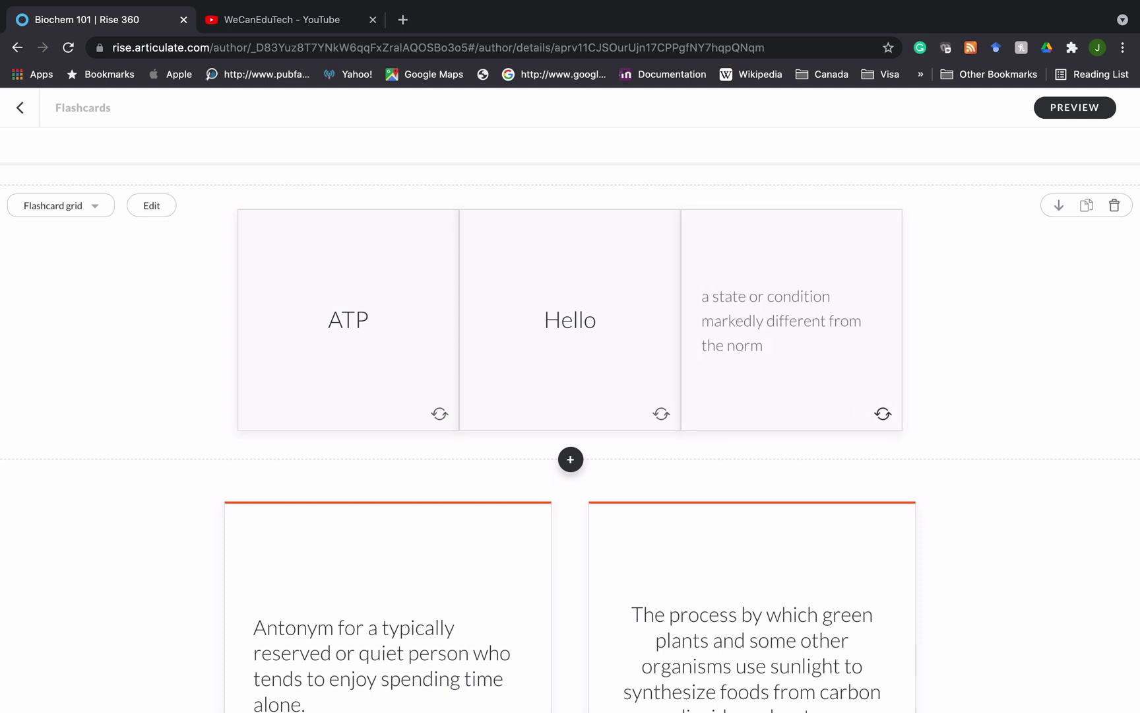
Flip the Antonym card to reveal Extrovert and move focus to the photosynthesis card.
scroll(571, 423, "down", 5)
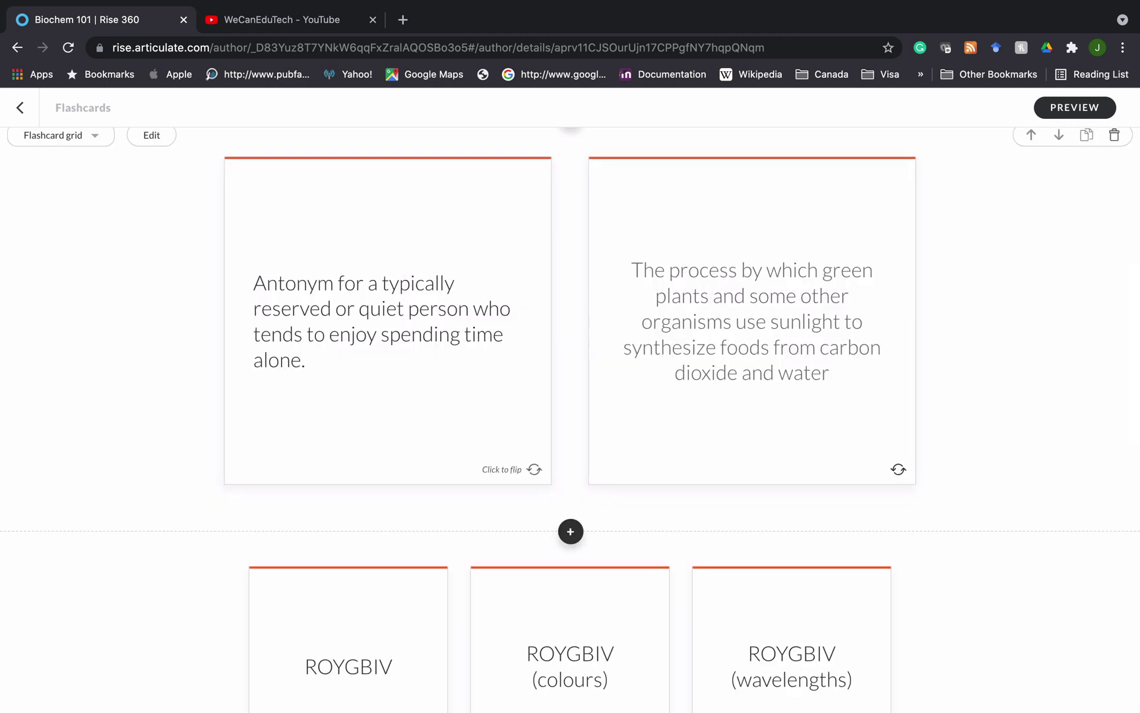
key("Tab")
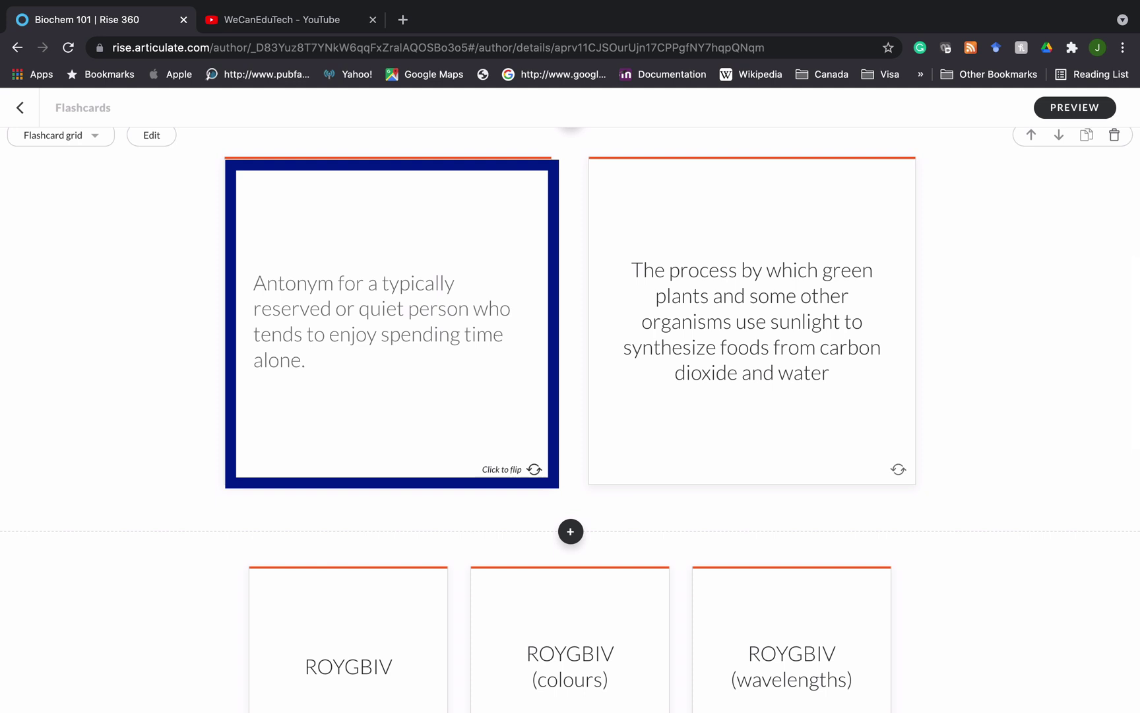
key("Tab")
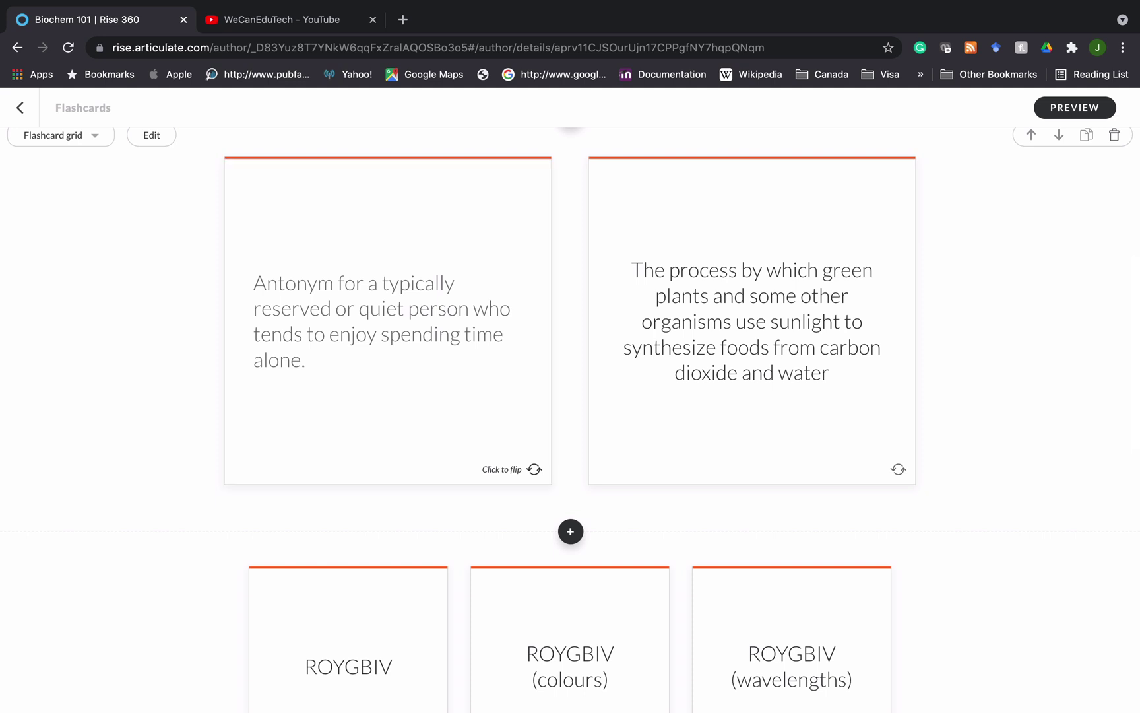
key("Return")
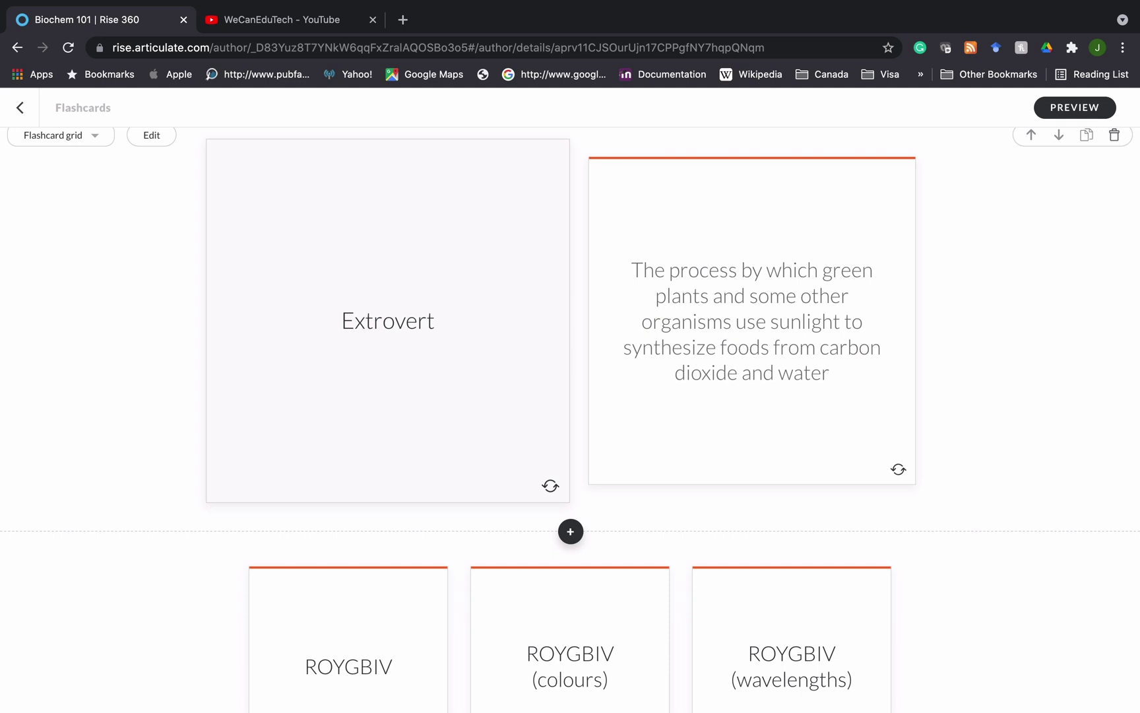
key("Tab")
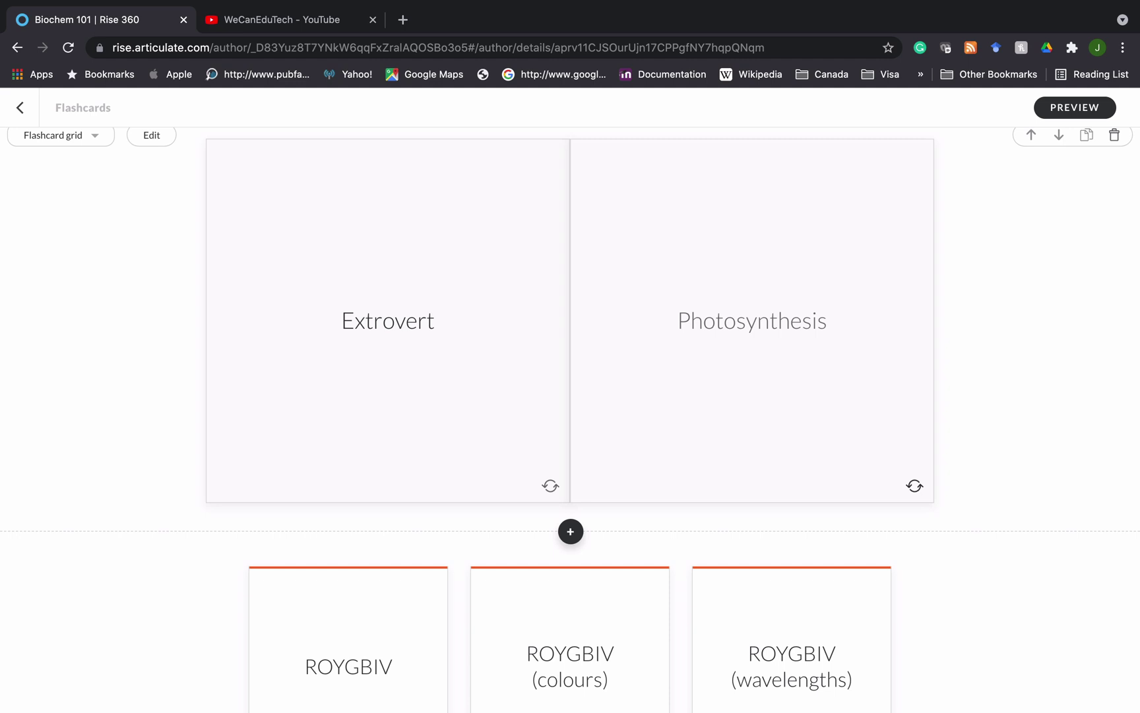
Scroll down past the Extrovert and Photosynthesis grid to the three-card ROYGBIV grid.
scroll(570, 396, "down", 2)
scroll(570, 396, "up", 3)
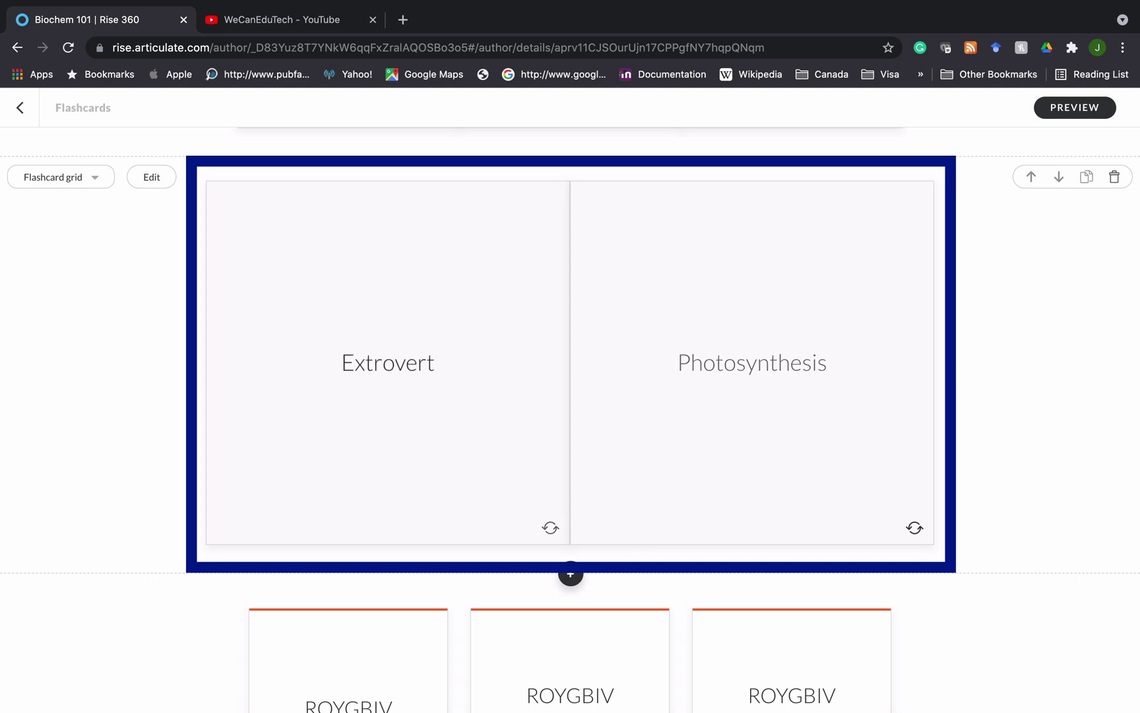
scroll(570, 396, "up", 5)
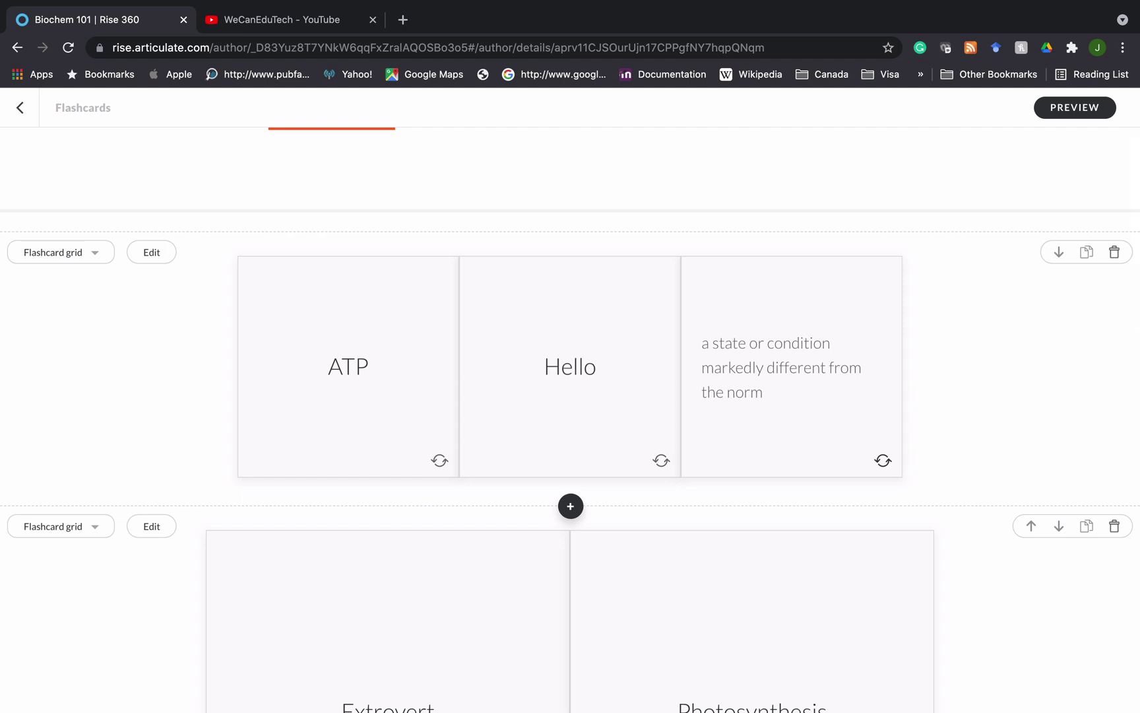
scroll(570, 420, "down", 5)
scroll(571, 348, "down", 1)
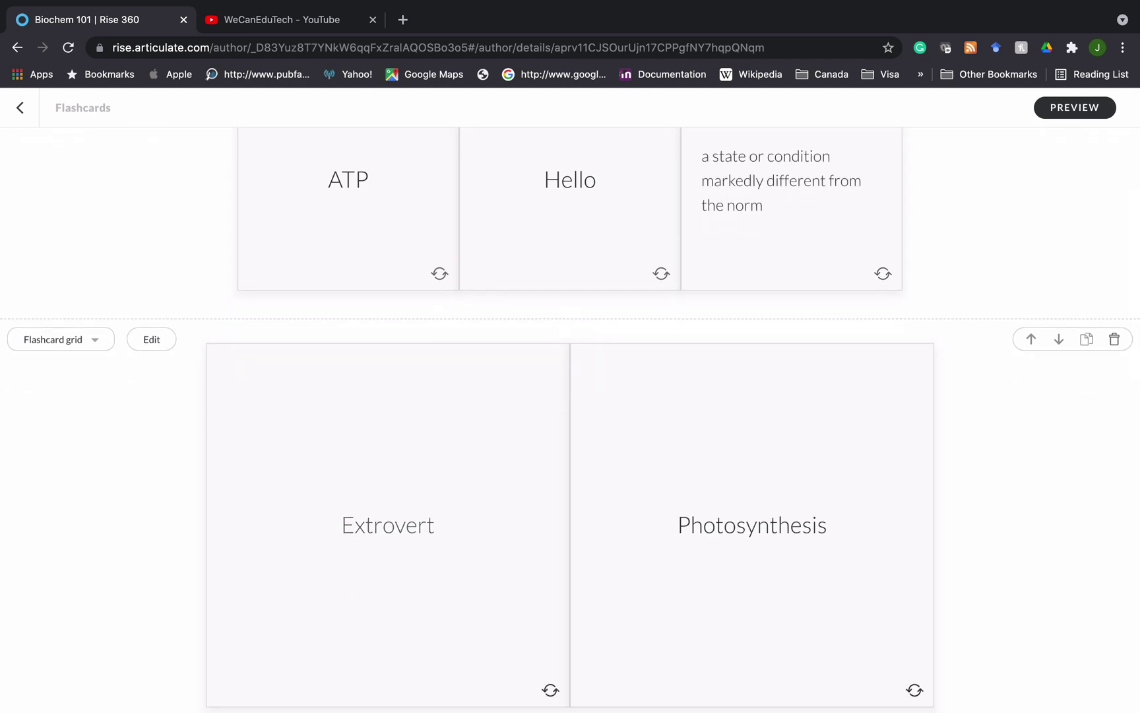
scroll(571, 419, "down", 5)
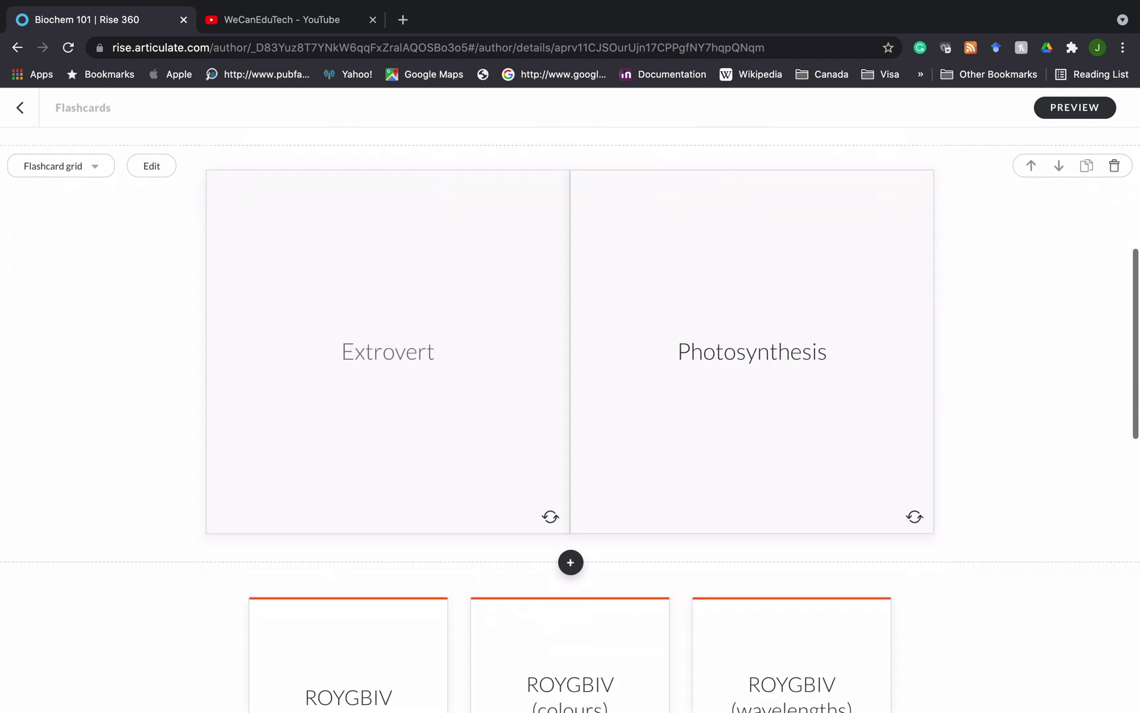
scroll(348, 420, "down", 9)
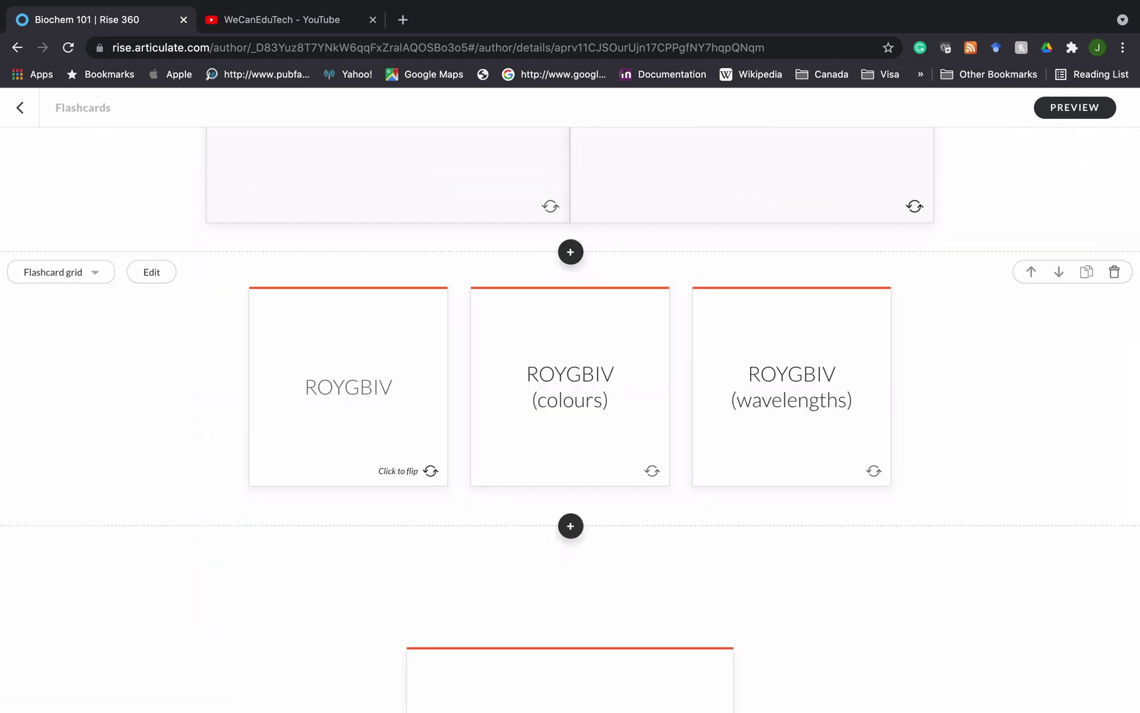
scroll(348, 420, "down", 4)
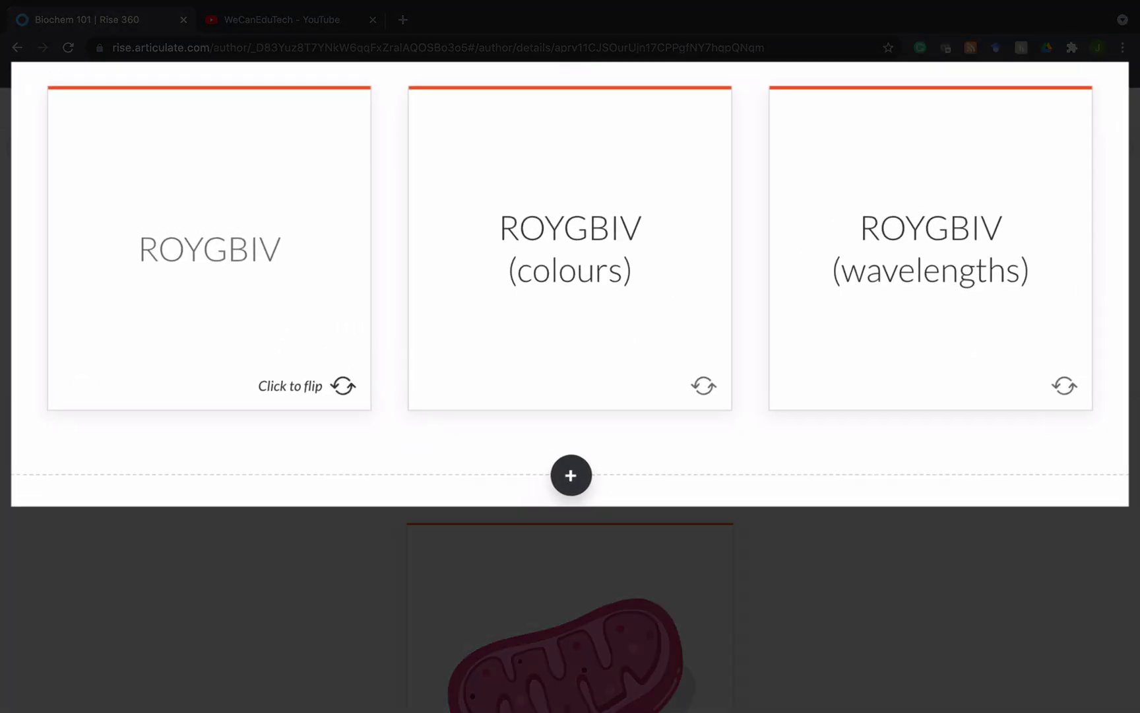
left_click(343, 385)
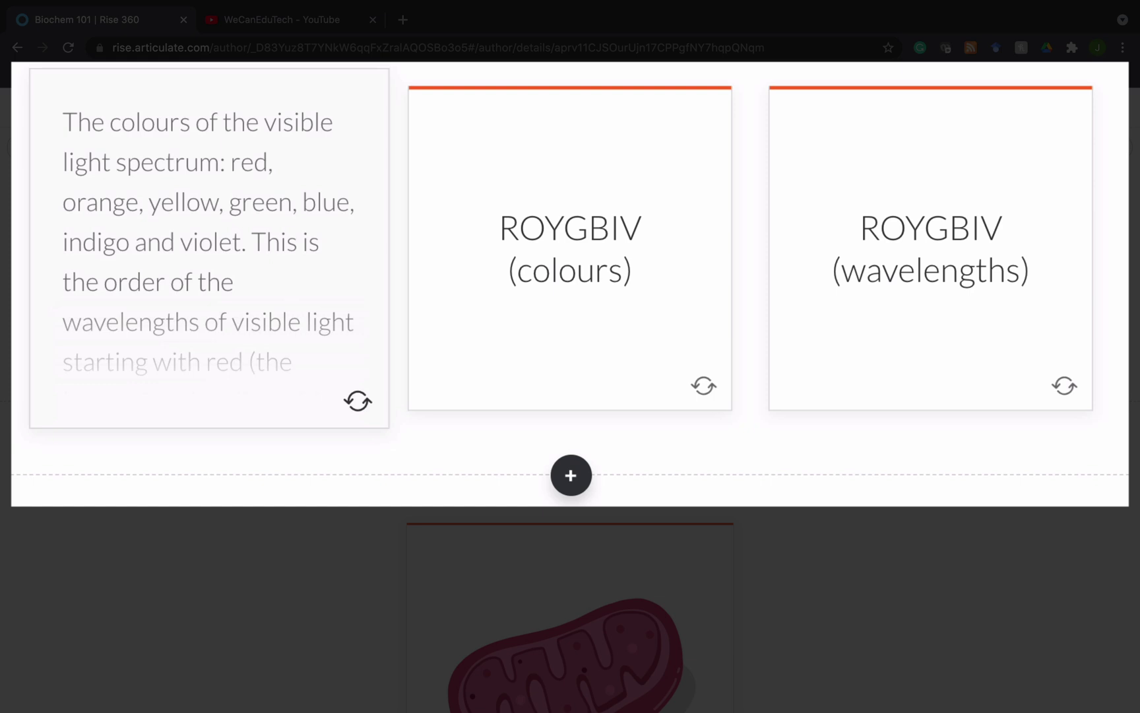
scroll(225, 243, "down", 2)
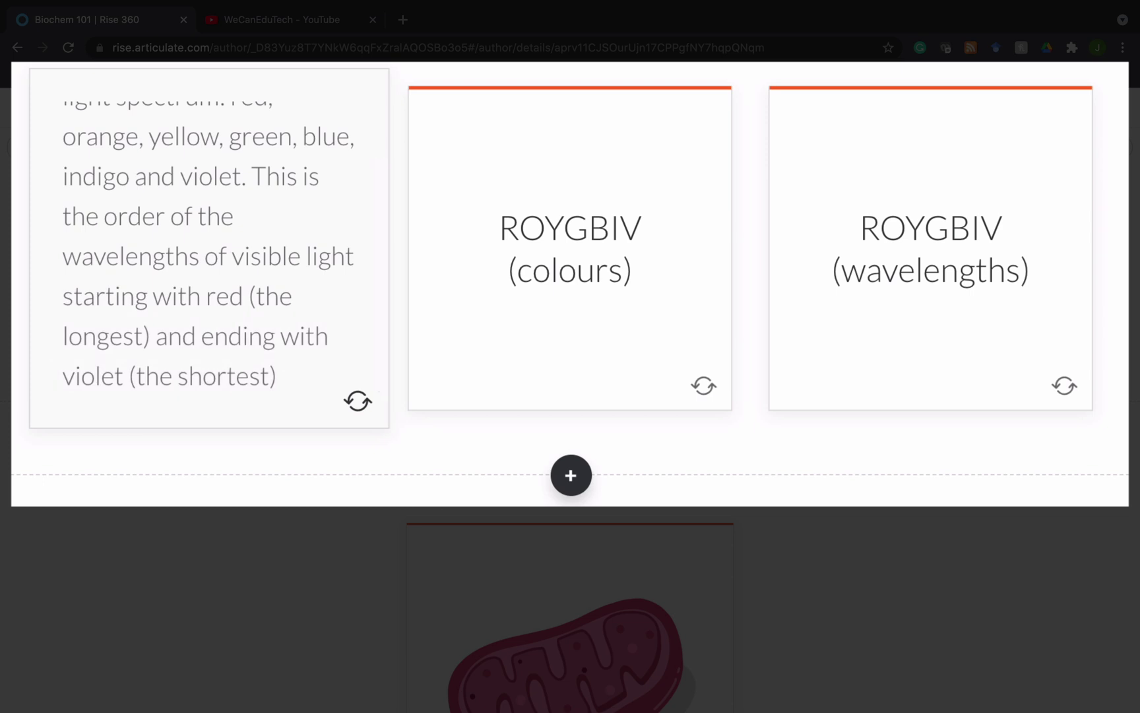
scroll(209, 248, "up", 2)
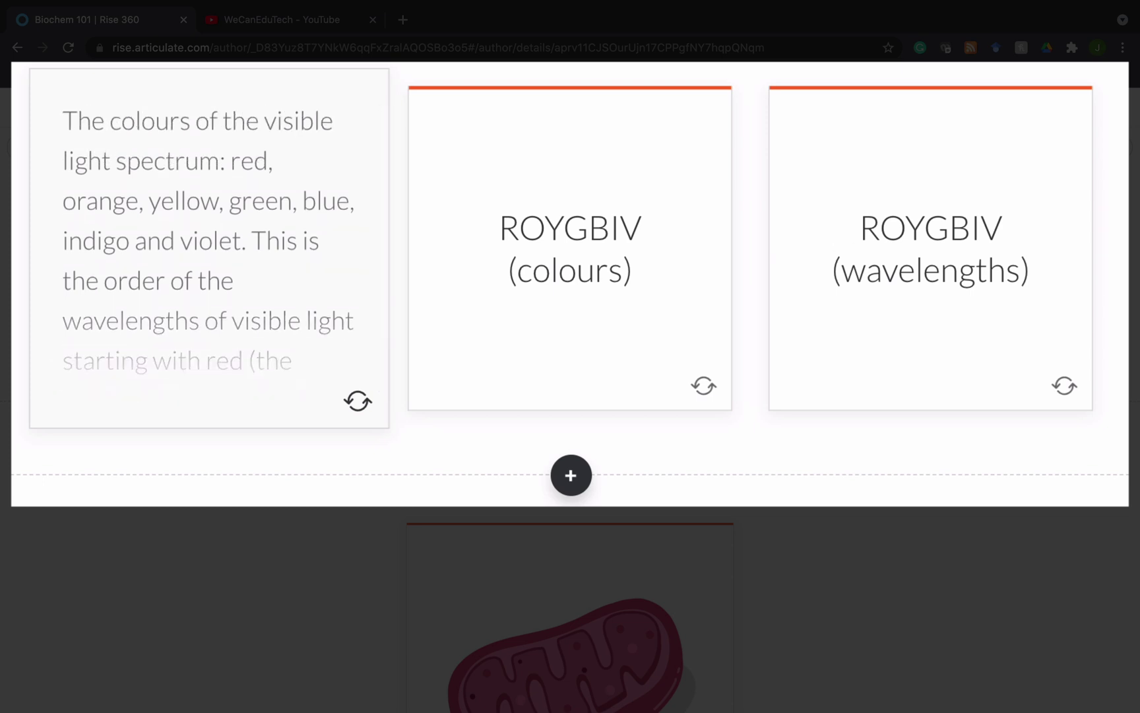
scroll(210, 248, "down", 2)
scroll(209, 247, "up", 2)
scroll(209, 247, "down", 2)
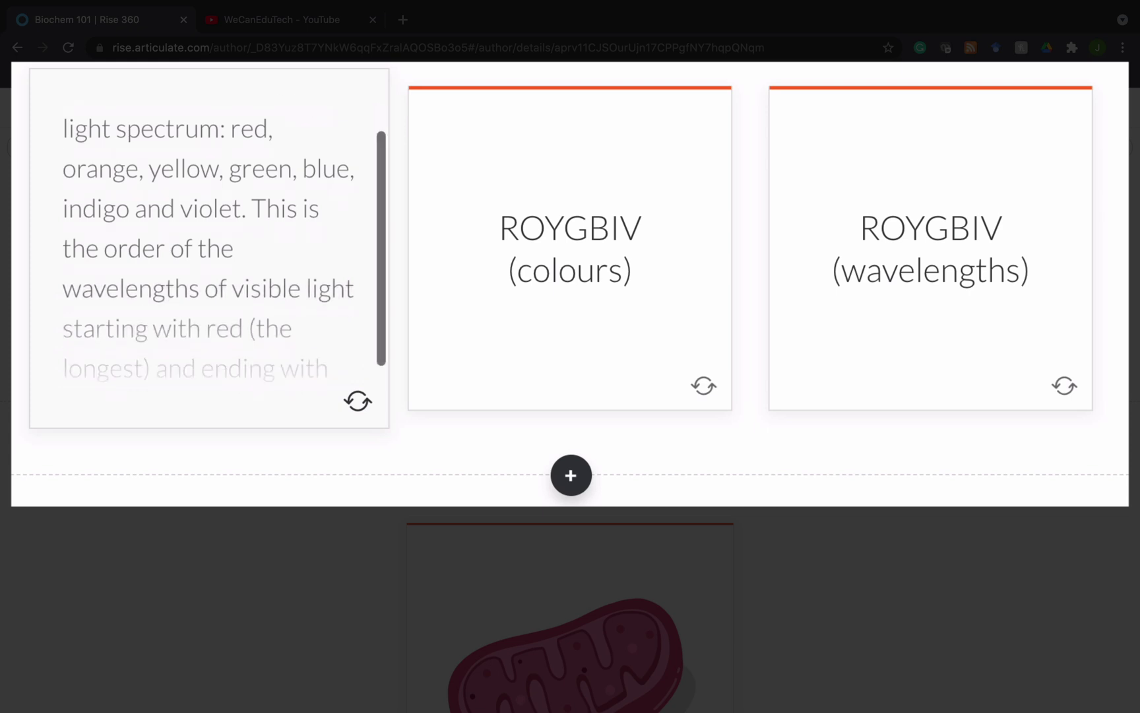
scroll(209, 247, "up", 2)
scroll(210, 248, "down", 2)
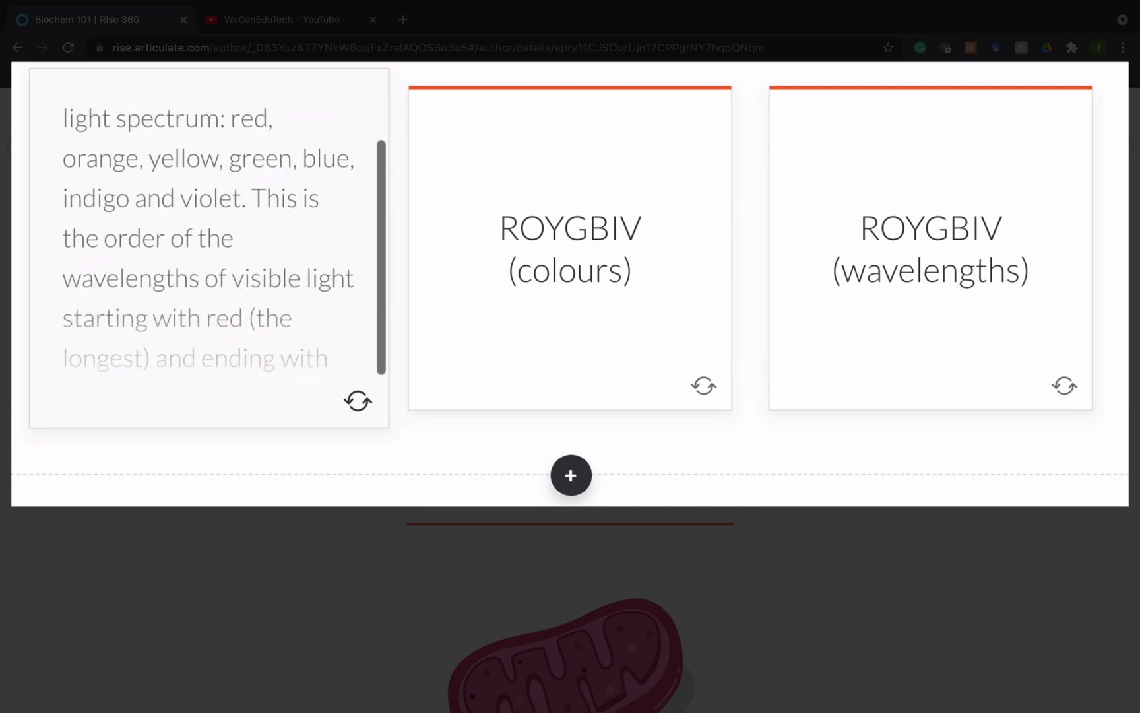
scroll(210, 248, "up", 2)
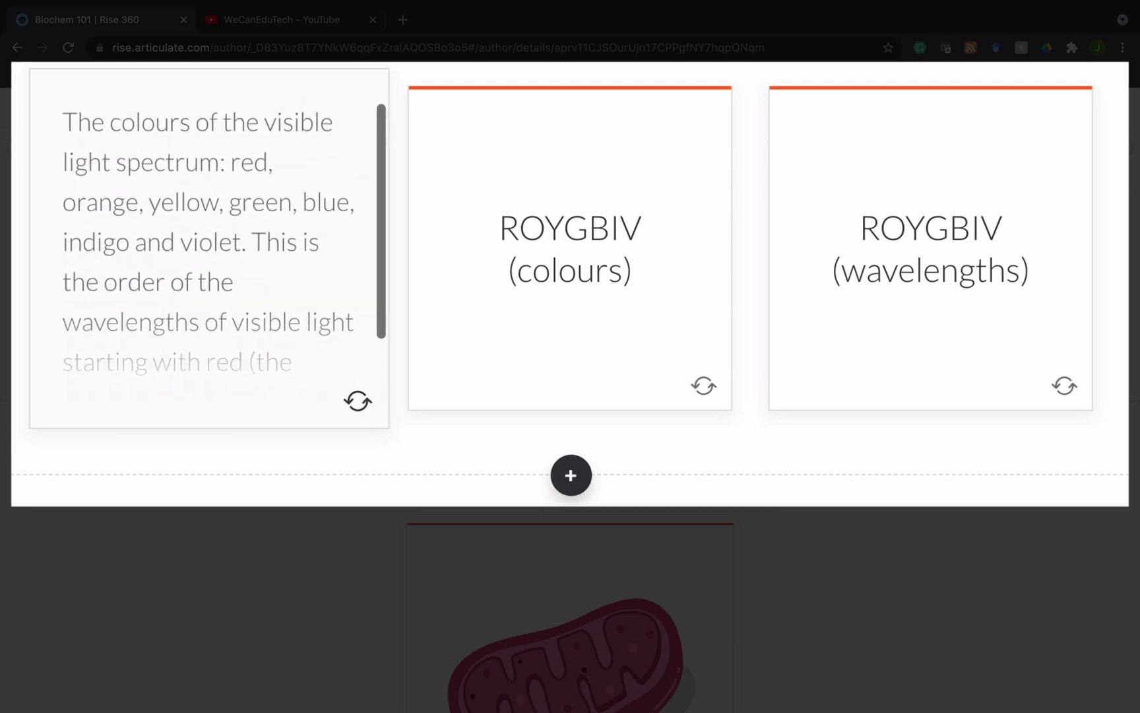
scroll(209, 247, "down", 1)
scroll(209, 247, "up", 1)
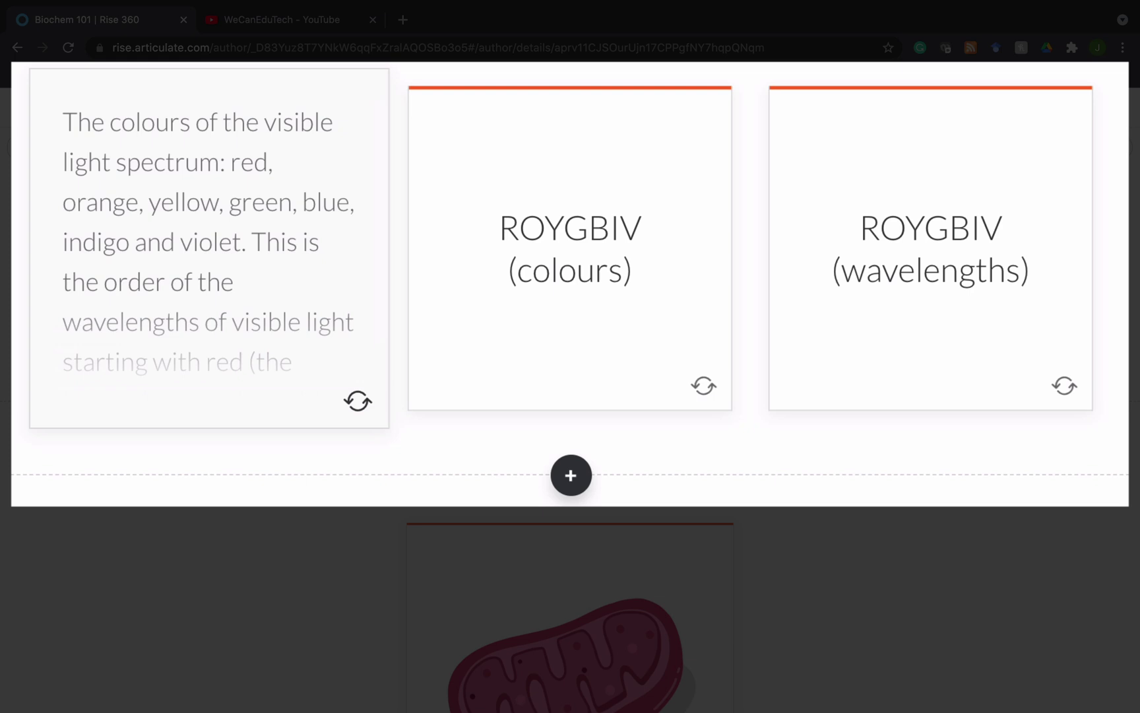
left_click(358, 400)
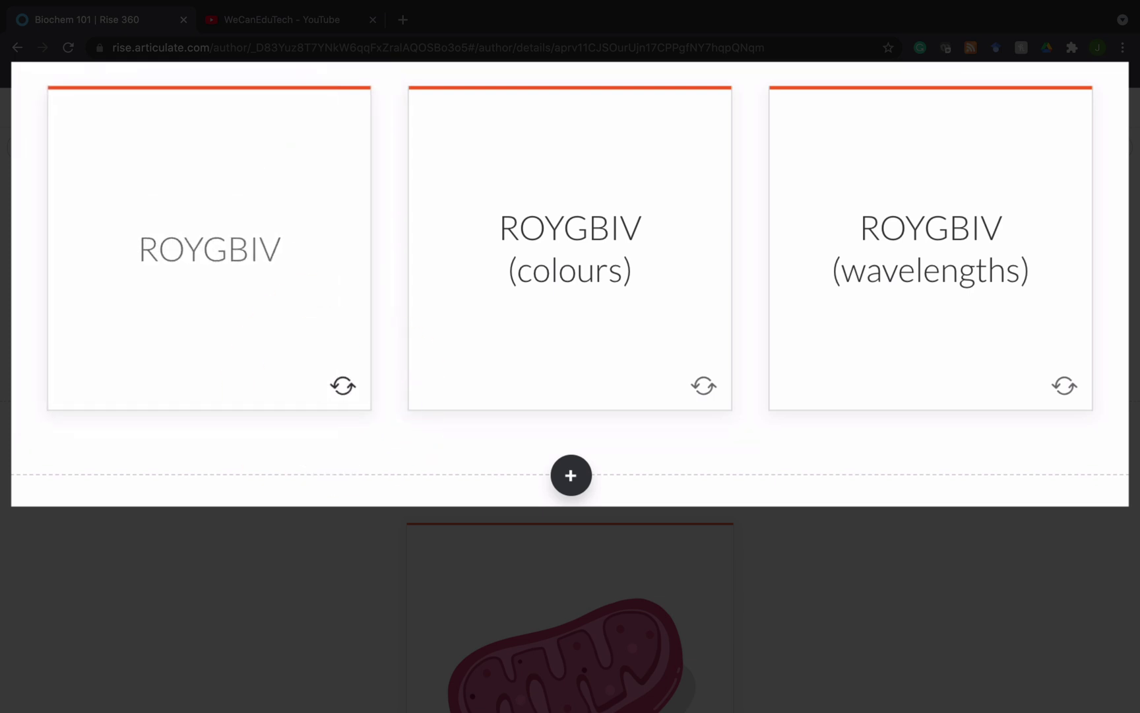
left_click(342, 385)
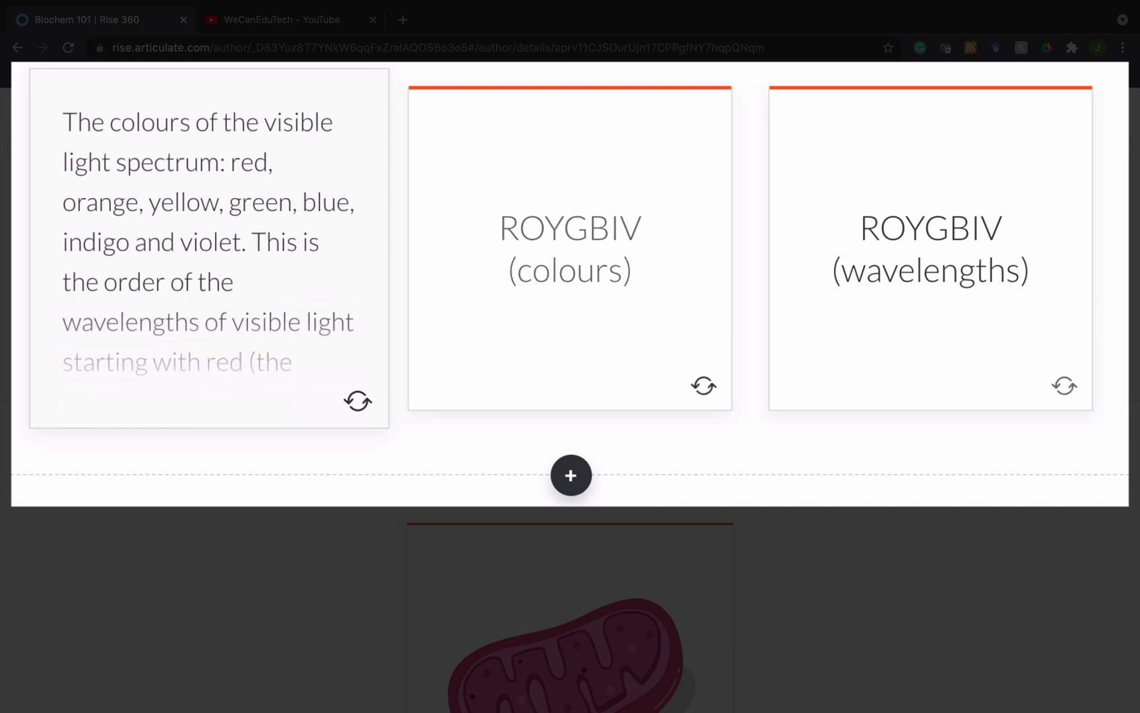
left_click(358, 400)
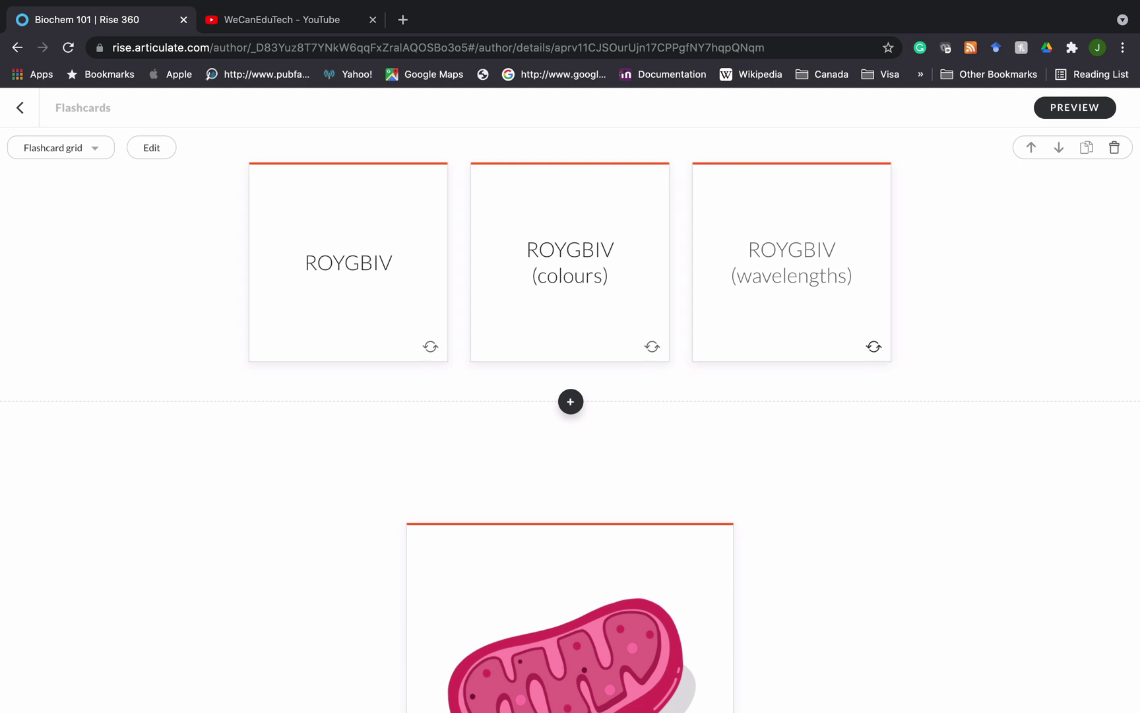
Flip the stack's first mitochondrion card to its Mitochondria text side.
scroll(570, 419, "down", 6)
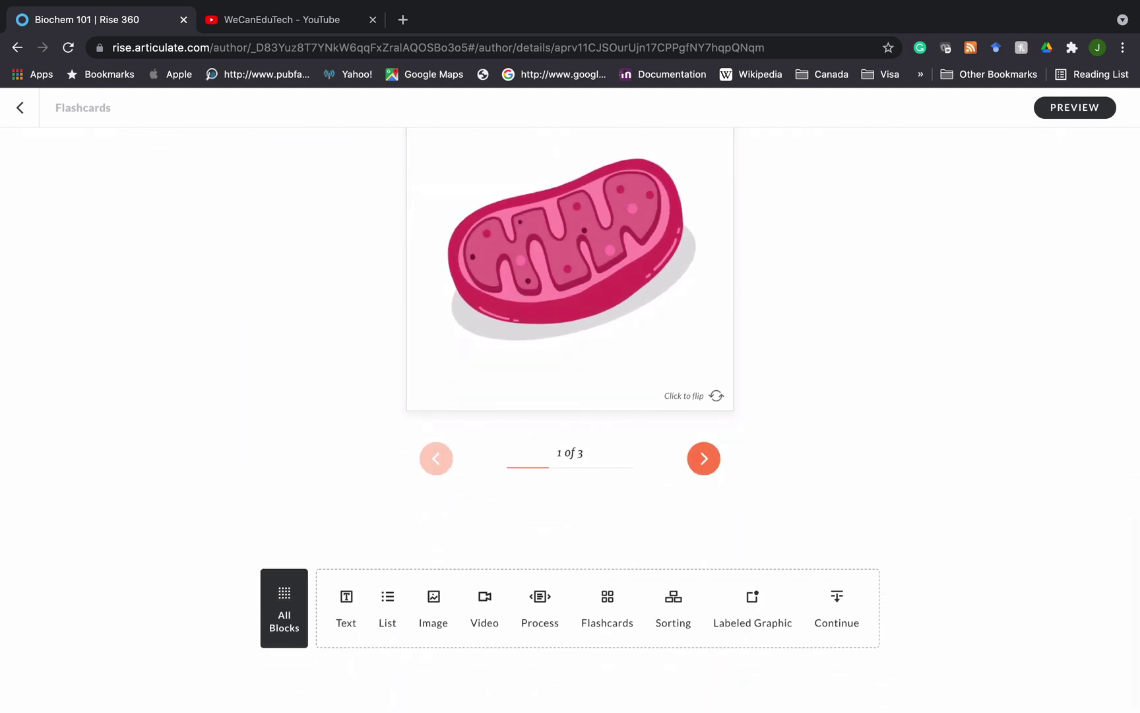
scroll(570, 429, "up", 2)
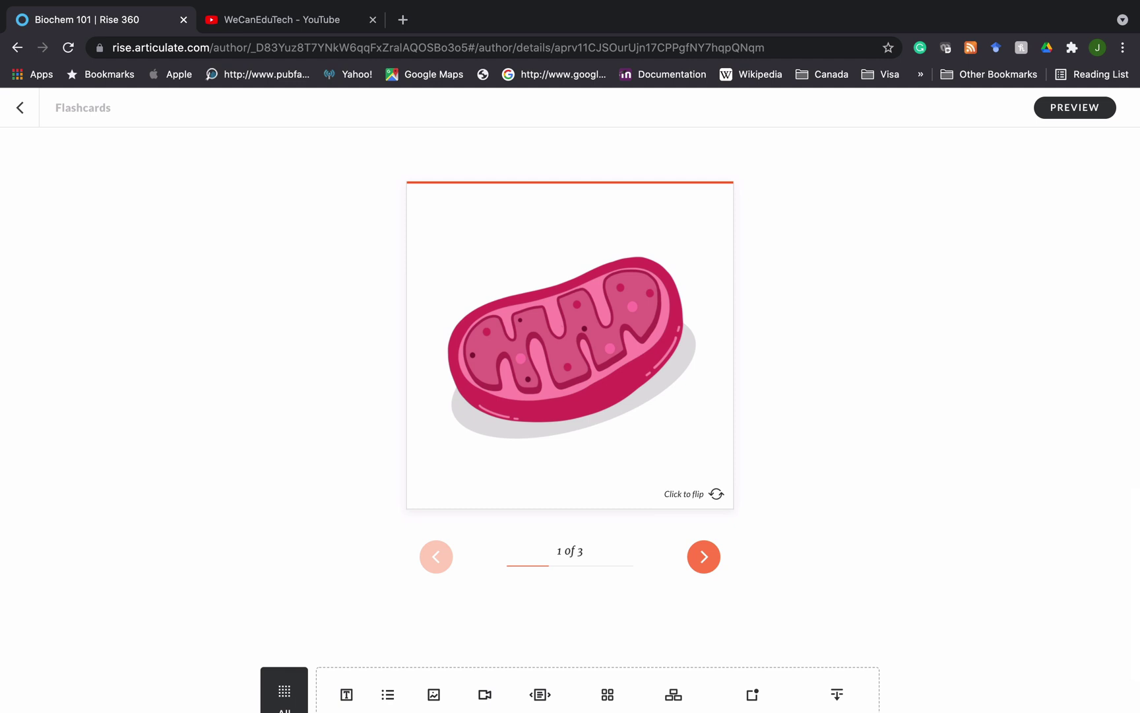
key("Return")
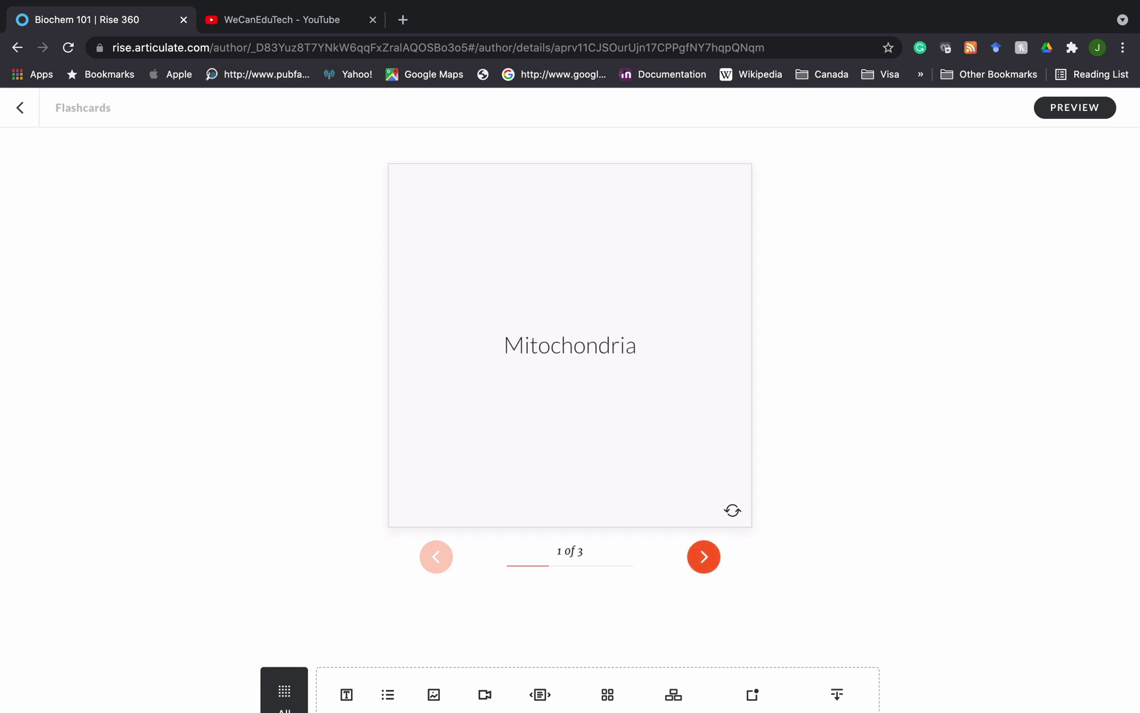
key("Tab")
scroll(570, 396, "up", 6)
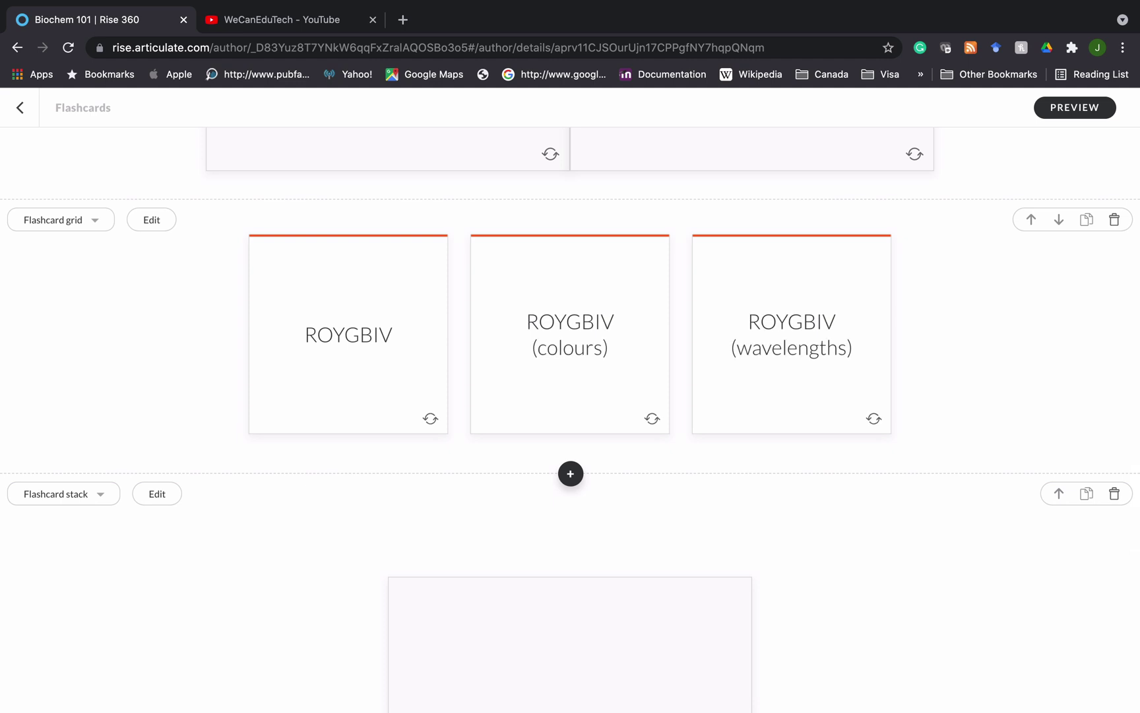
Flip the stack card back to the mitochondrion picture and advance through cards 2 and 3.
scroll(570, 396, "up", 3)
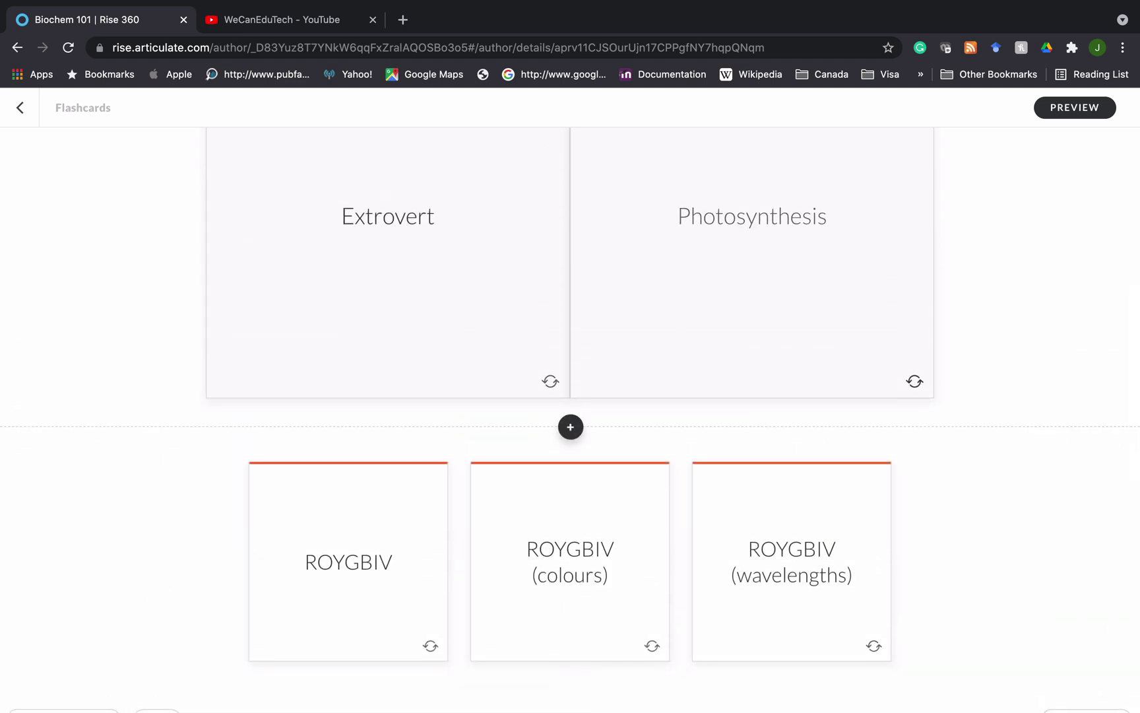
scroll(571, 396, "down", 8)
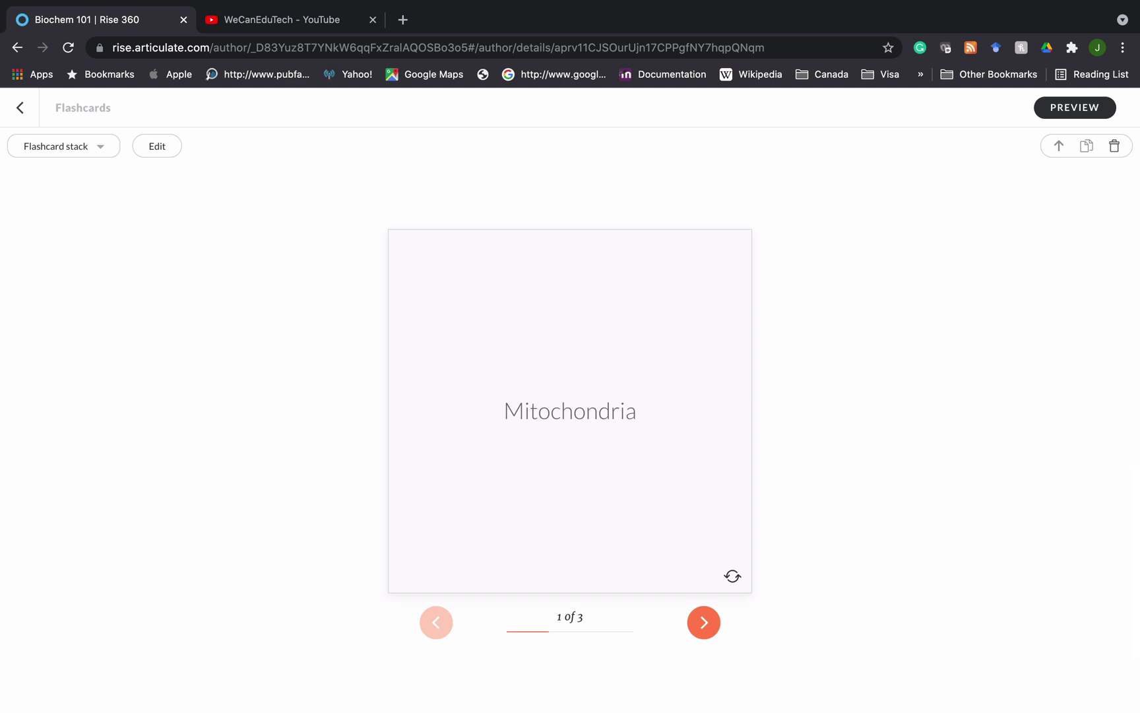
key("Return")
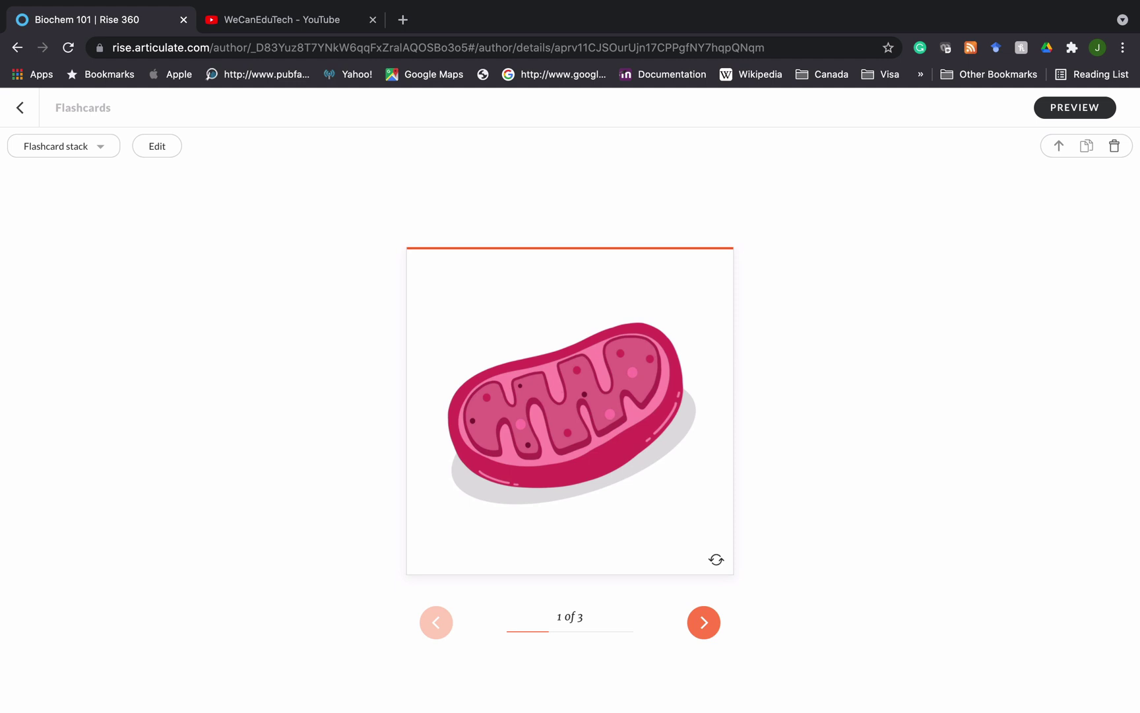
left_click(703, 622)
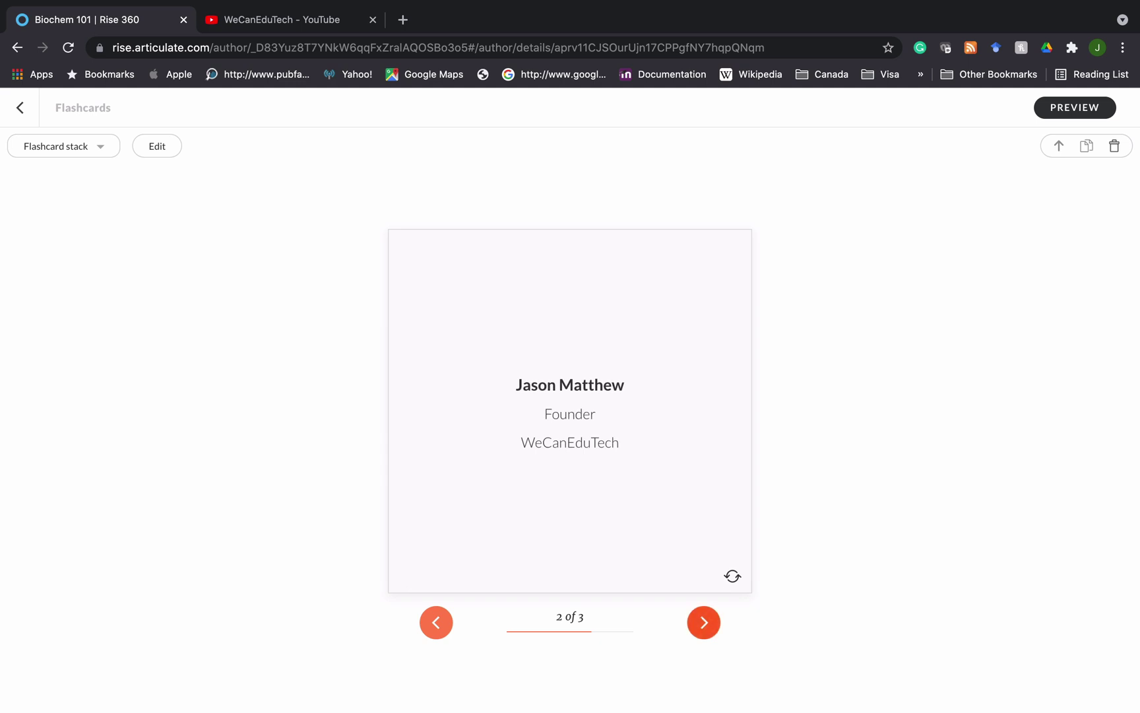
left_click(703, 622)
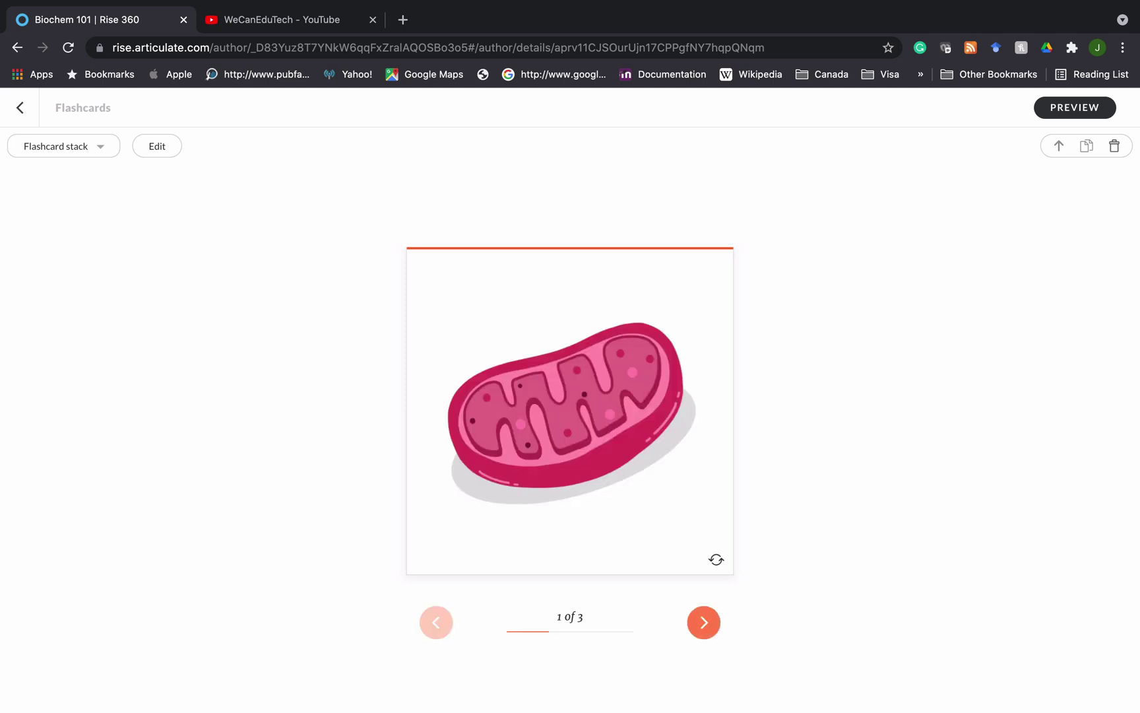
scroll(571, 396, "up", 20)
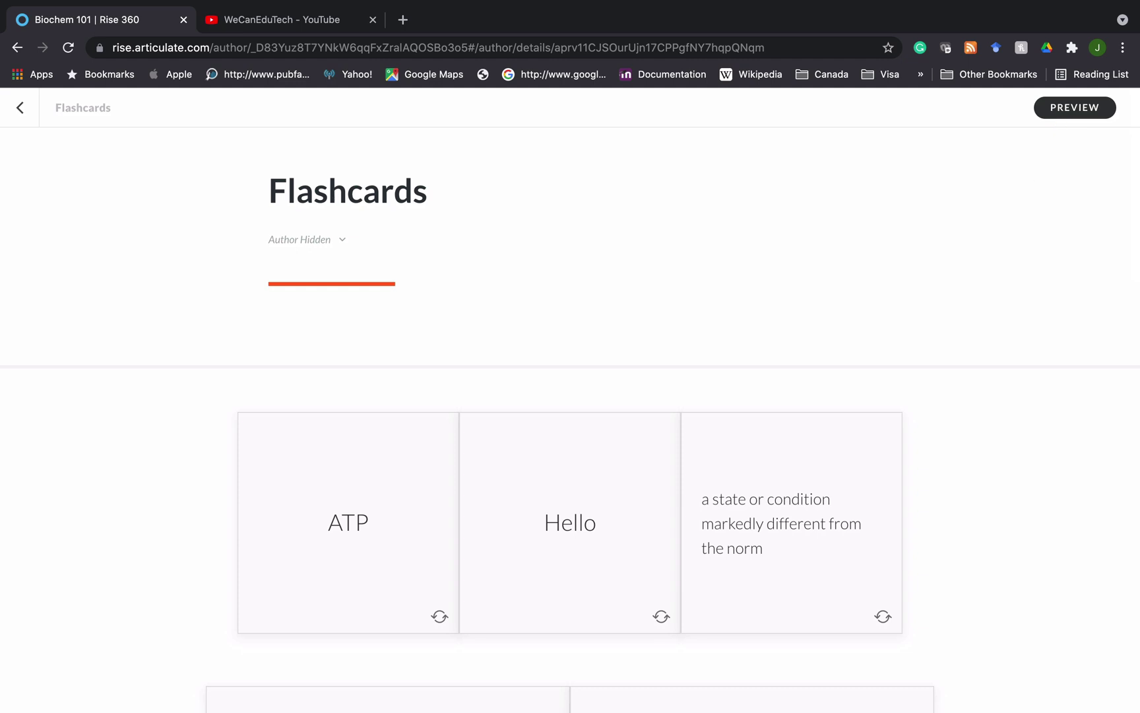
left_click(1075, 107)
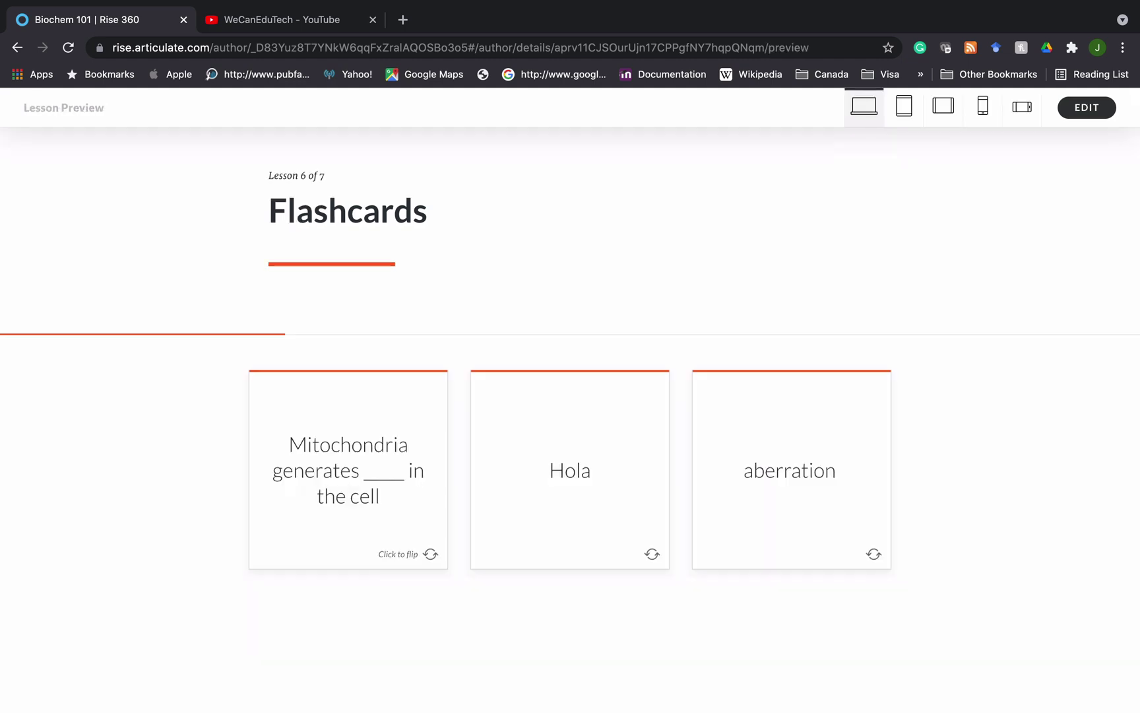
scroll(570, 422, "down", 14)
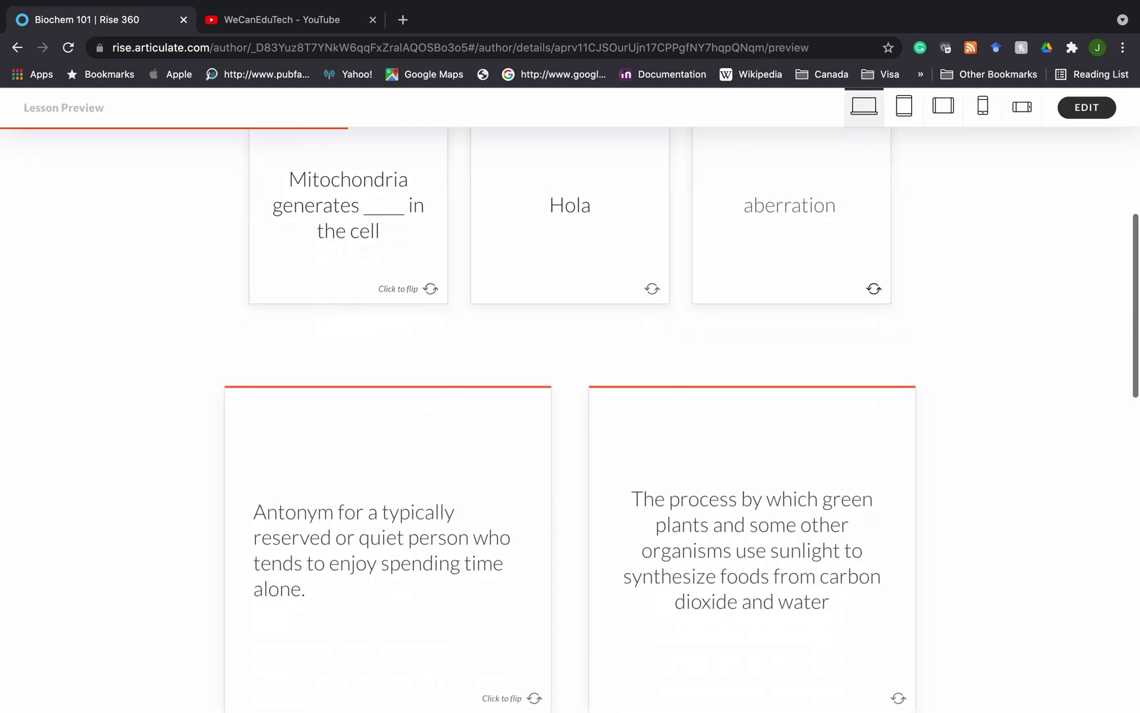
scroll(570, 422, "down", 7)
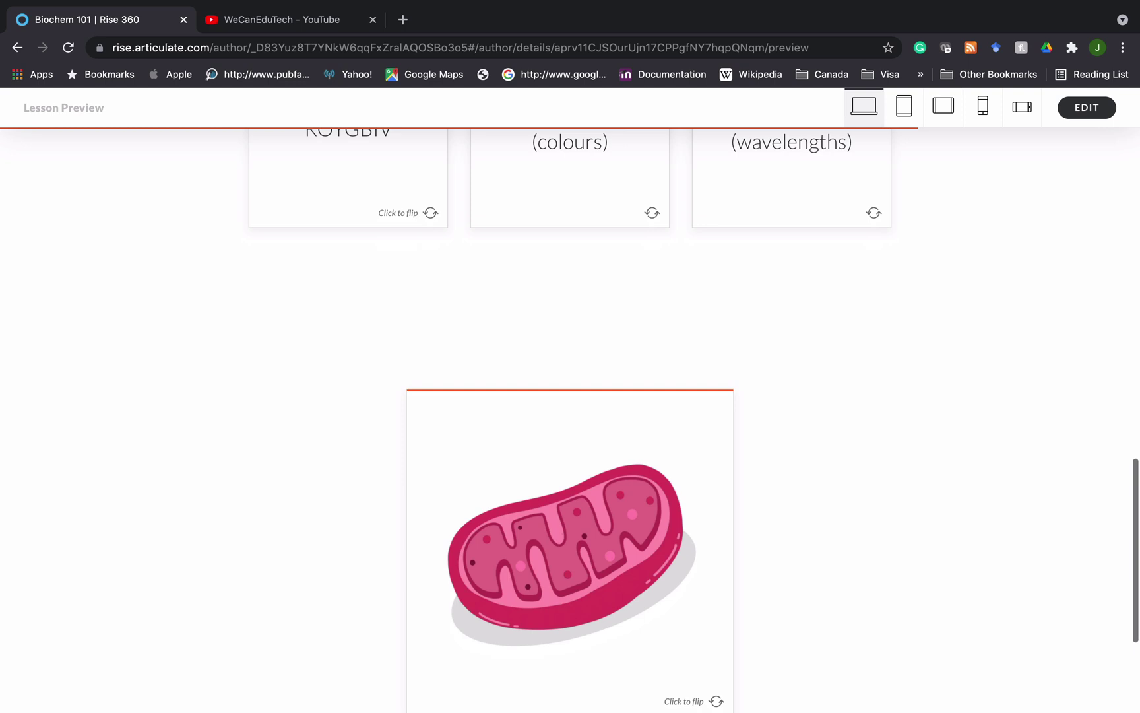
scroll(570, 423, "up", 15)
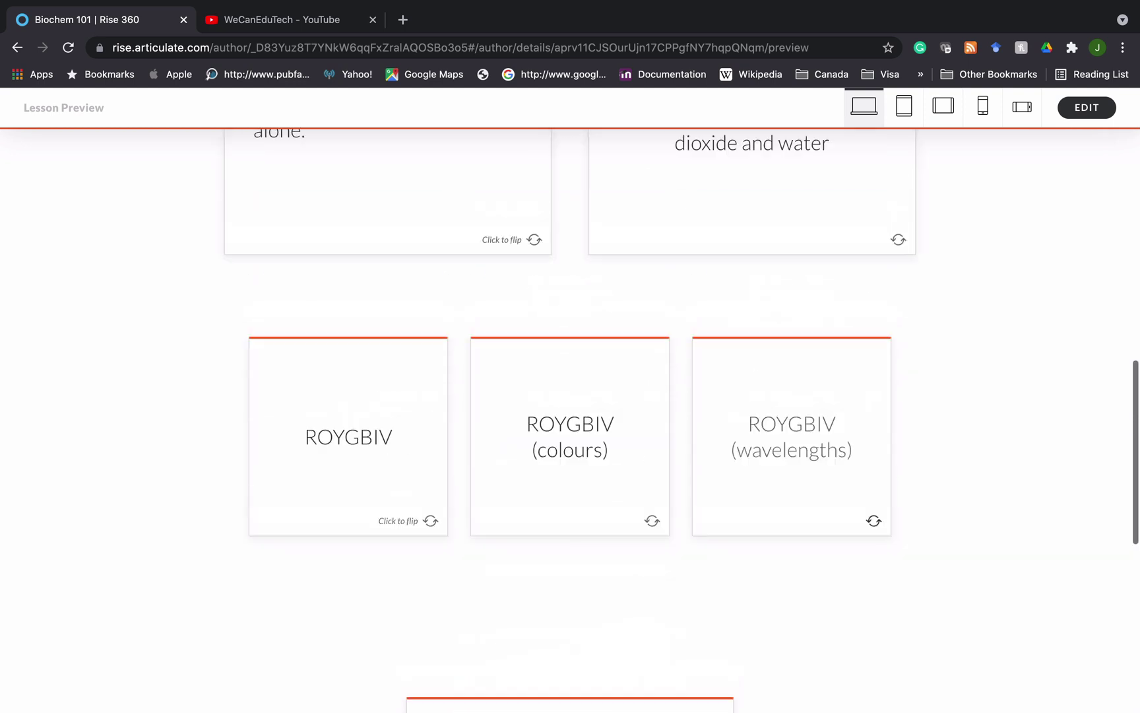
scroll(570, 422, "up", 3)
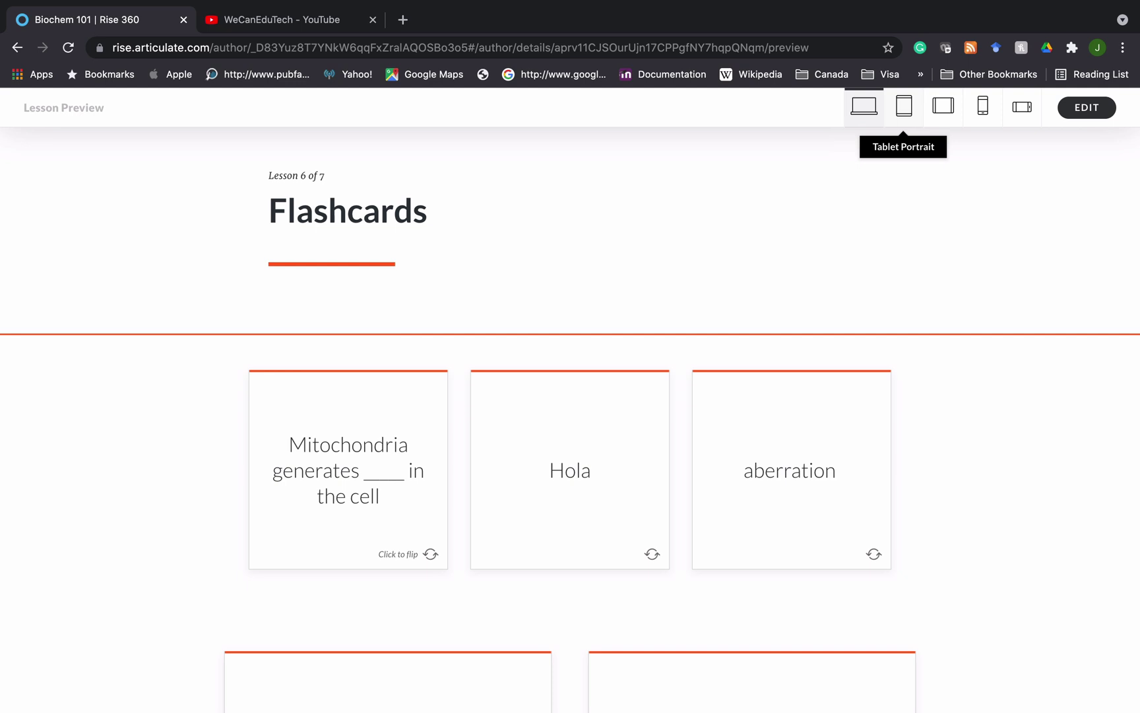
Preview in Tablet Portrait and flip the Hola and Mitochondria cards to Hello and ATP.
left_click(904, 106)
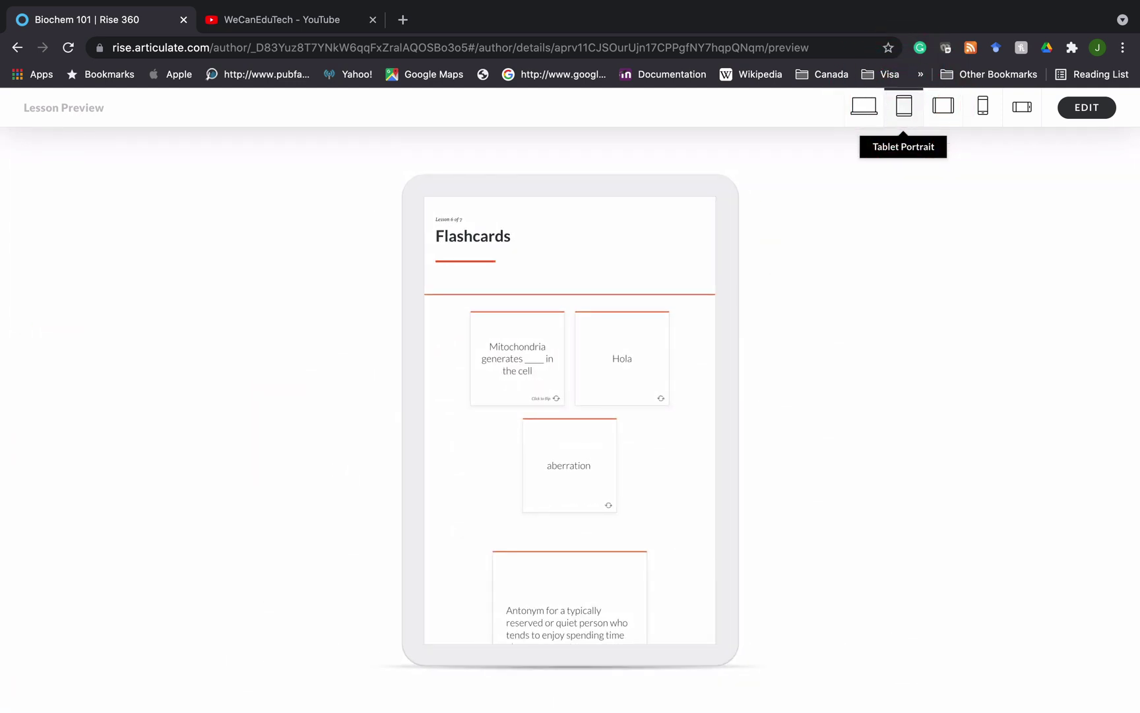
scroll(622, 330, "down", 1)
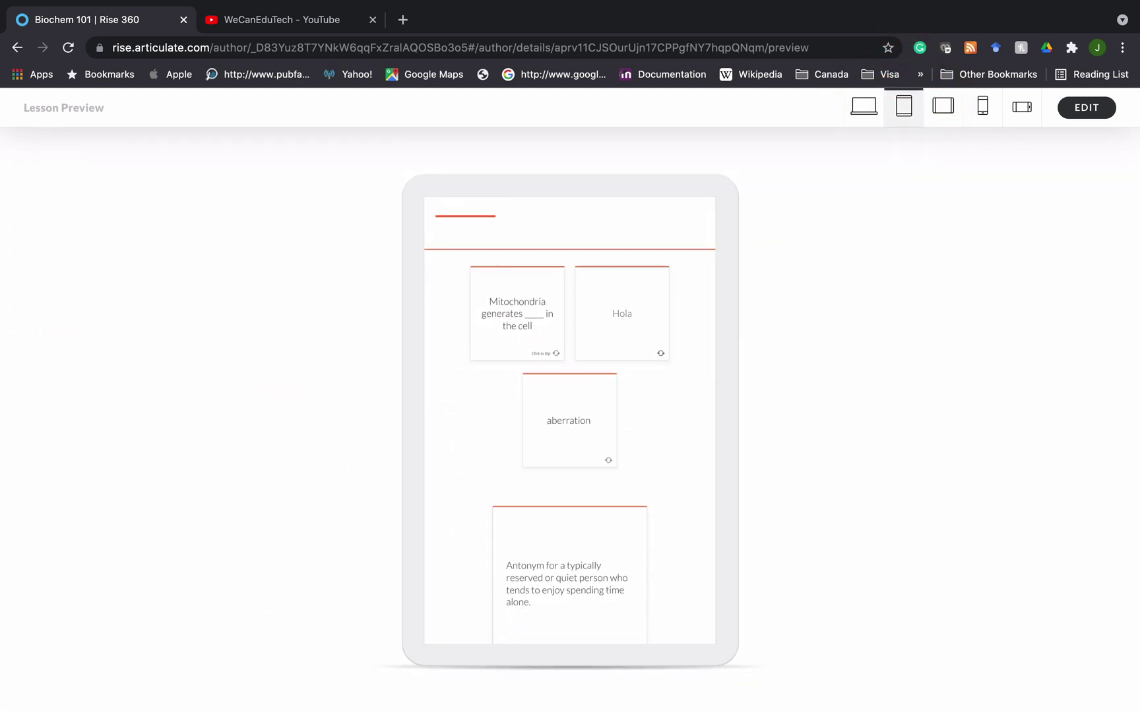
left_click(622, 313)
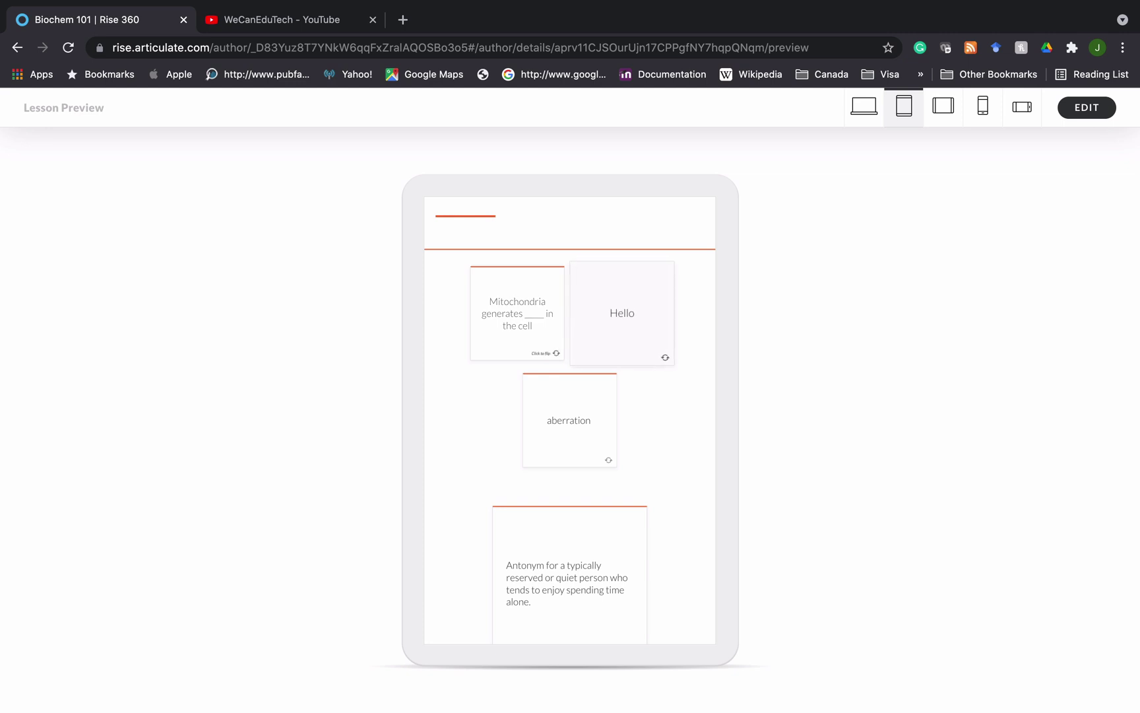
left_click(518, 313)
Flip the aberration card to its definition and the Antonym card to Extrovert.
left_click(569, 419)
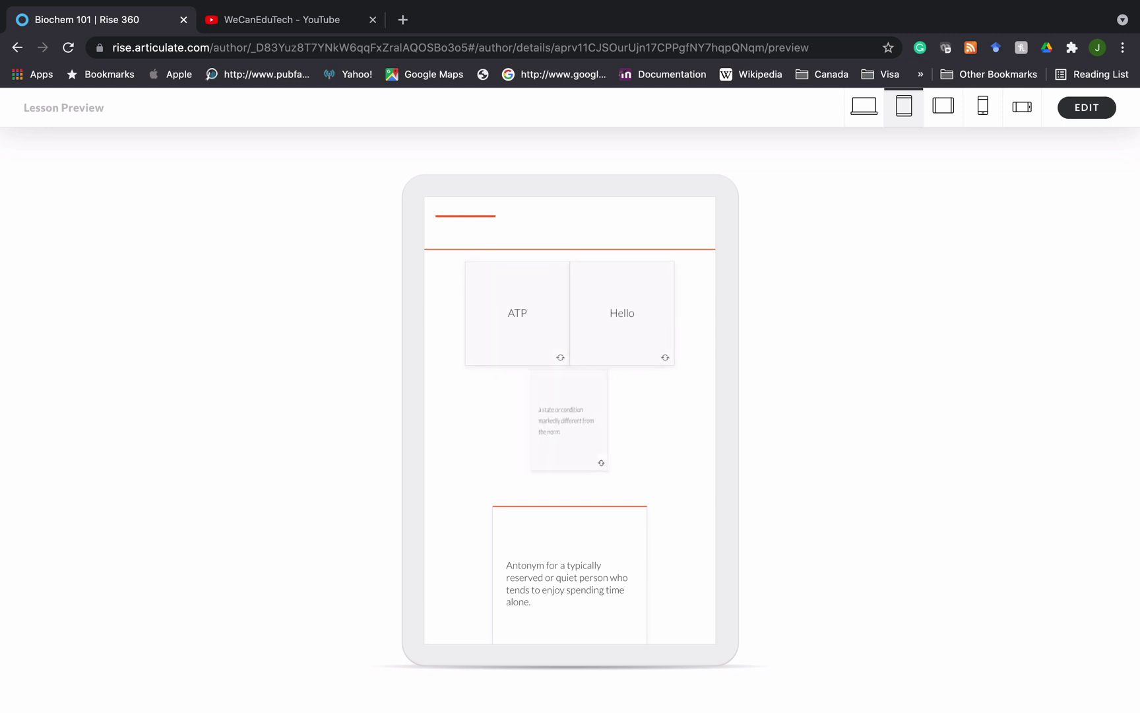
scroll(569, 420, "down", 2)
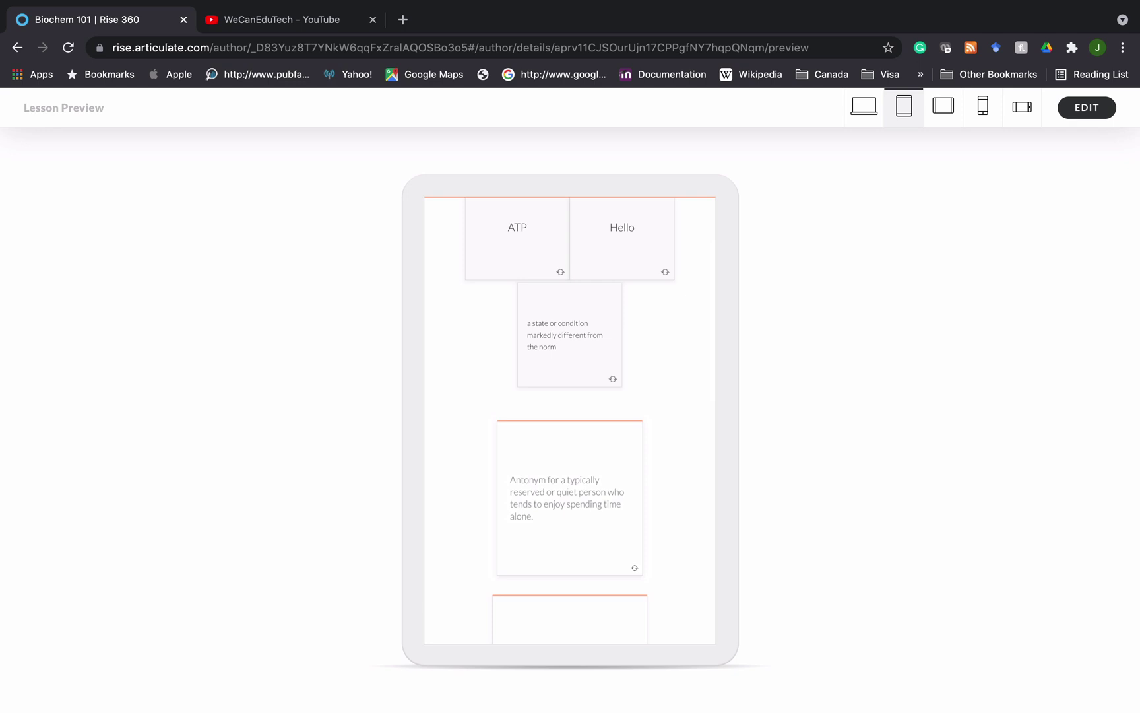
left_click(570, 462)
scroll(570, 462, "down", 8)
scroll(569, 422, "down", 5)
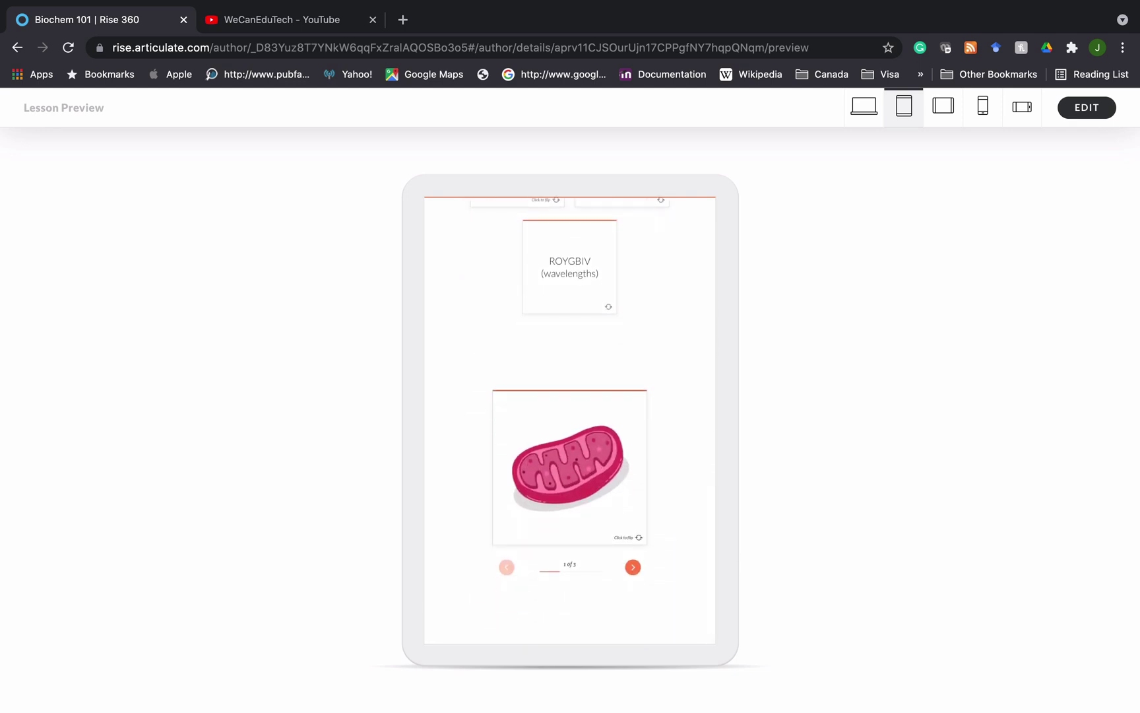
scroll(570, 422, "up", 15)
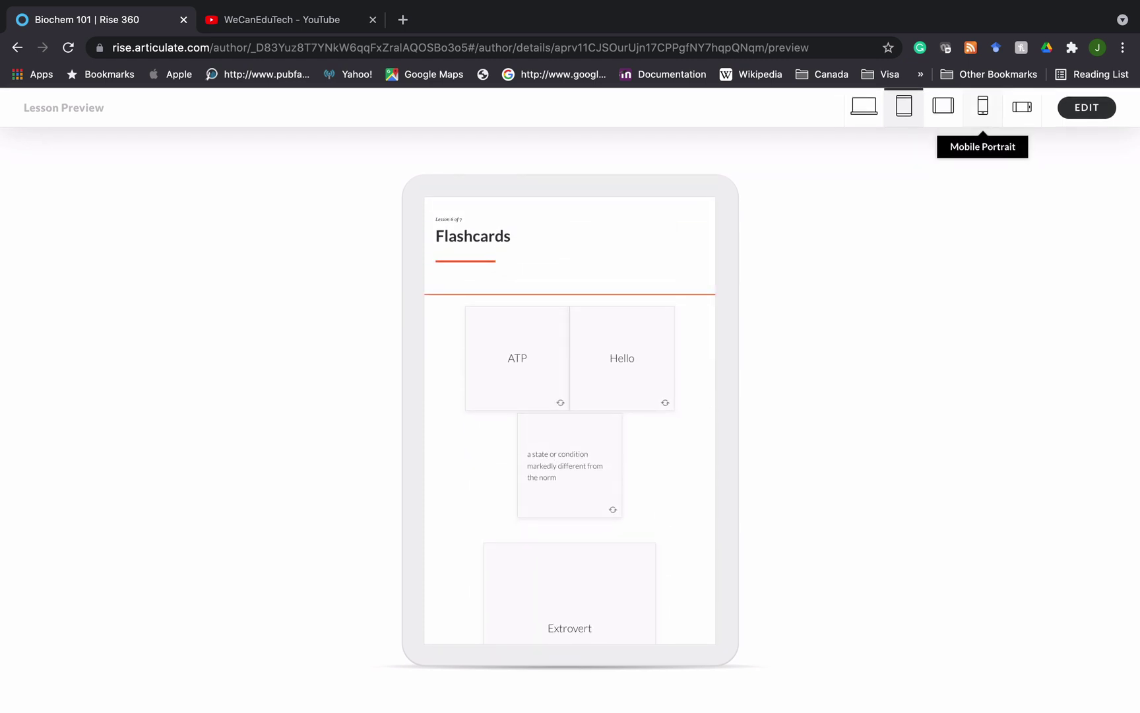
Switch to Mobile Portrait preview and step through the stack's three cards and back to the first.
left_click(982, 106)
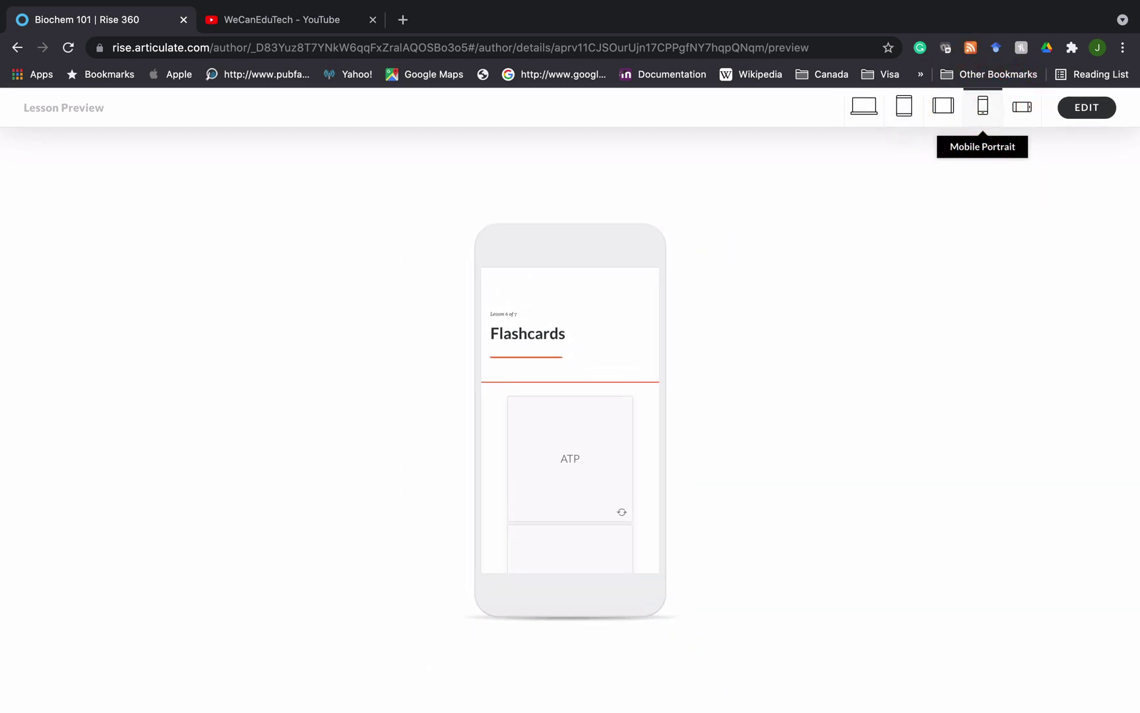
scroll(570, 462, "down", 10)
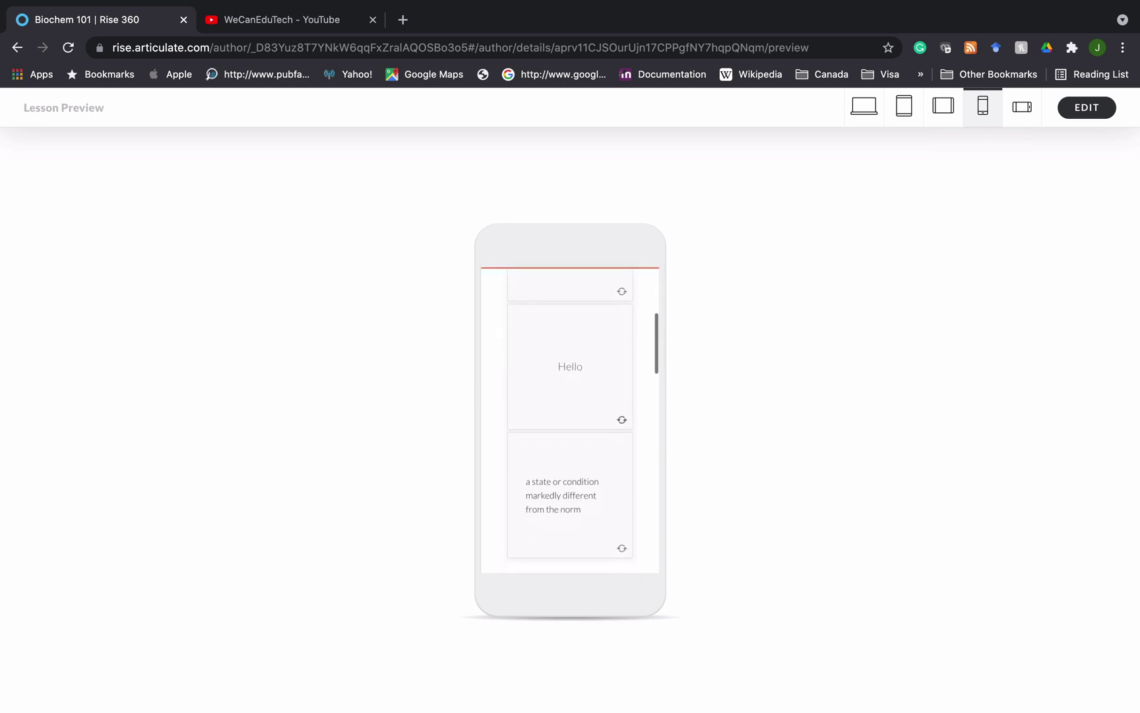
scroll(571, 423, "down", 8)
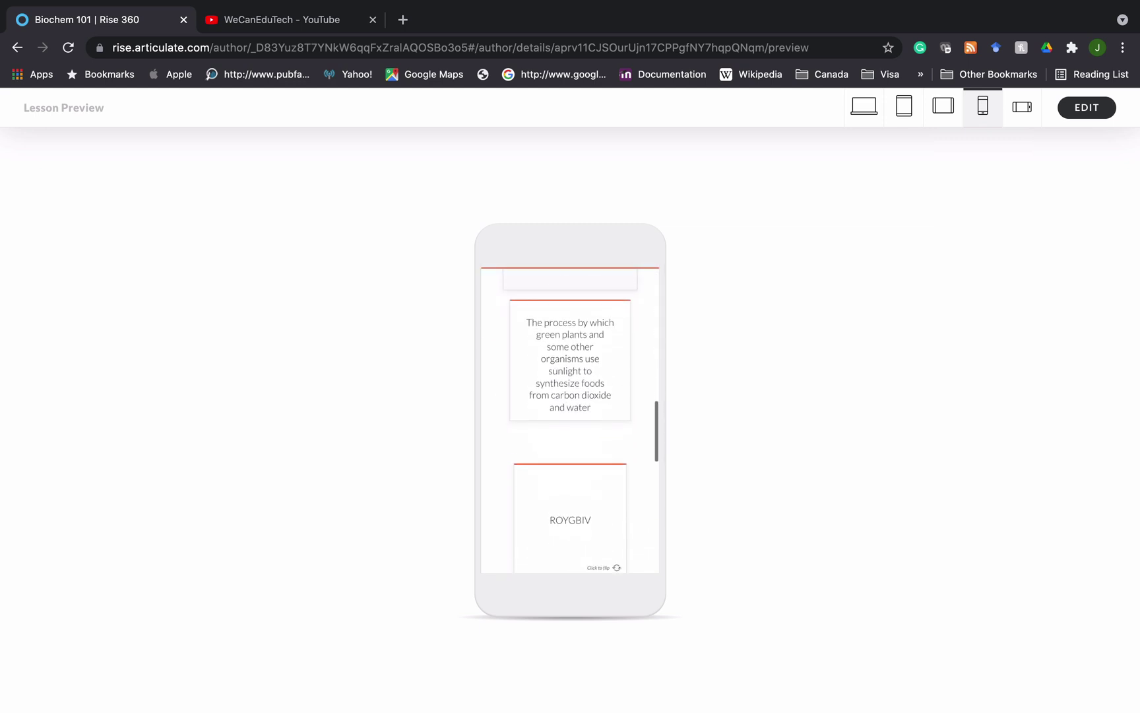
scroll(570, 422, "down", 2)
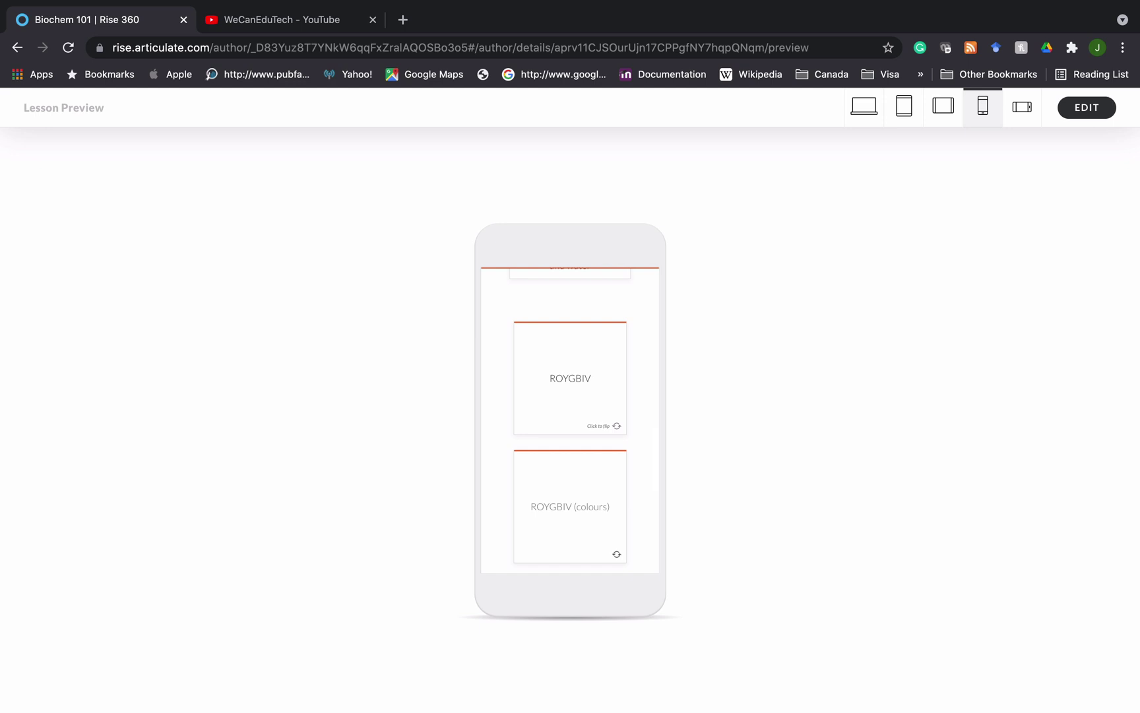
scroll(571, 422, "down", 6)
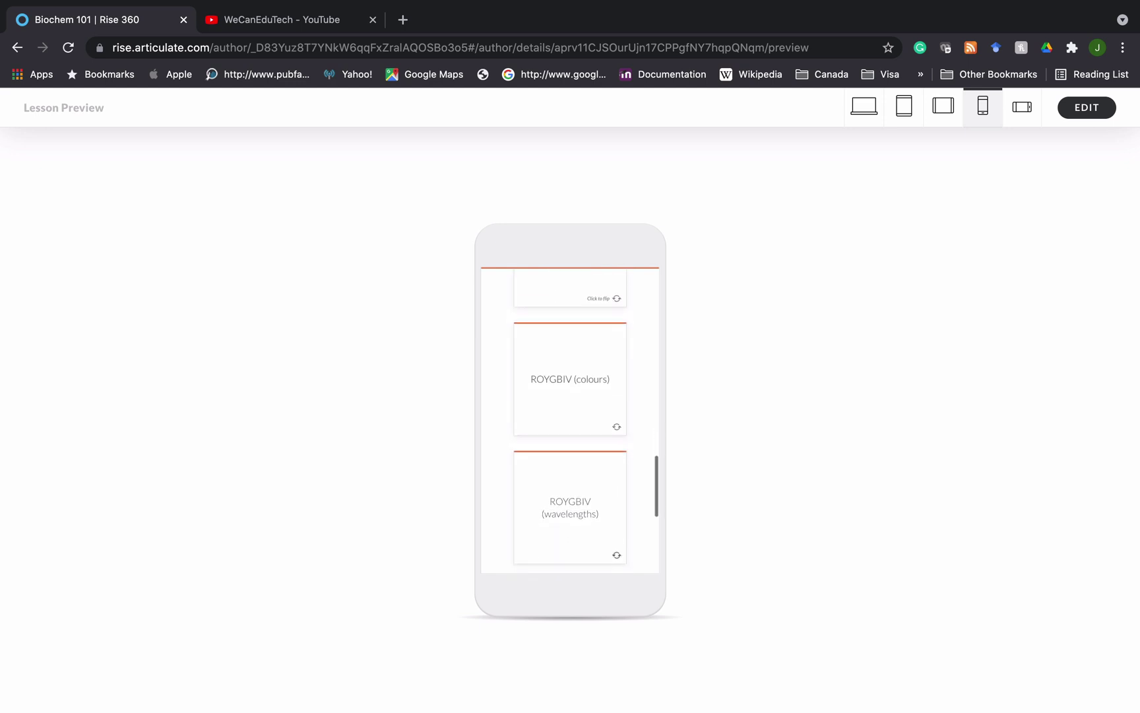
scroll(571, 422, "down", 10)
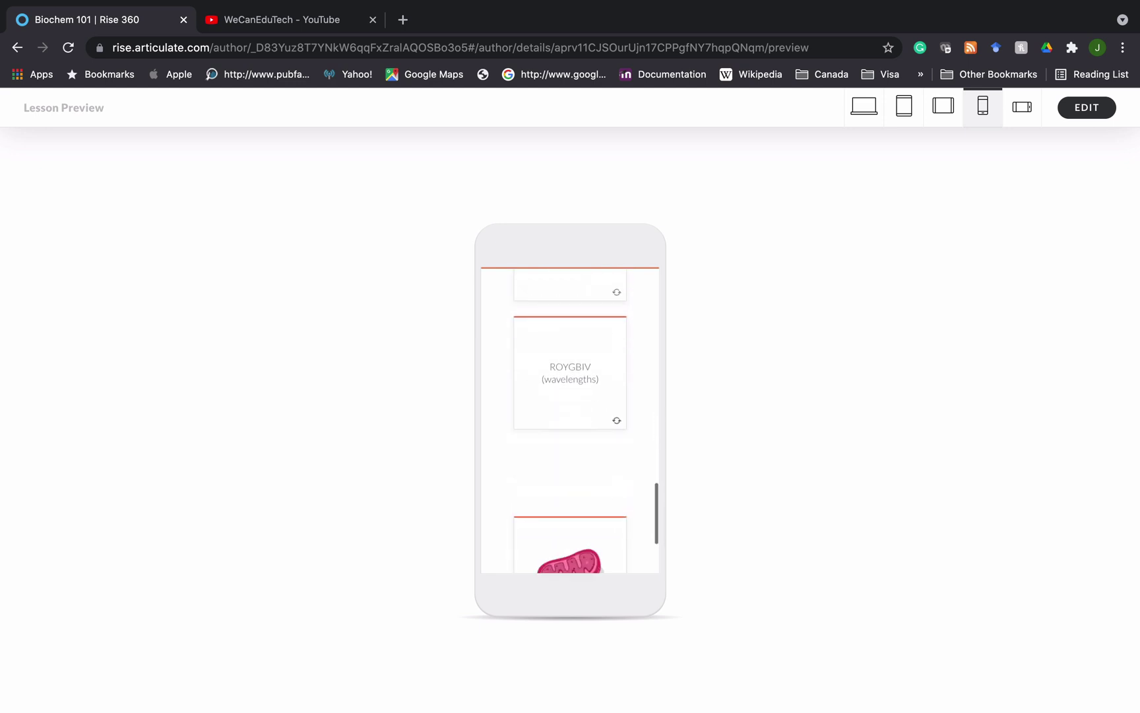
scroll(570, 423, "down", 2)
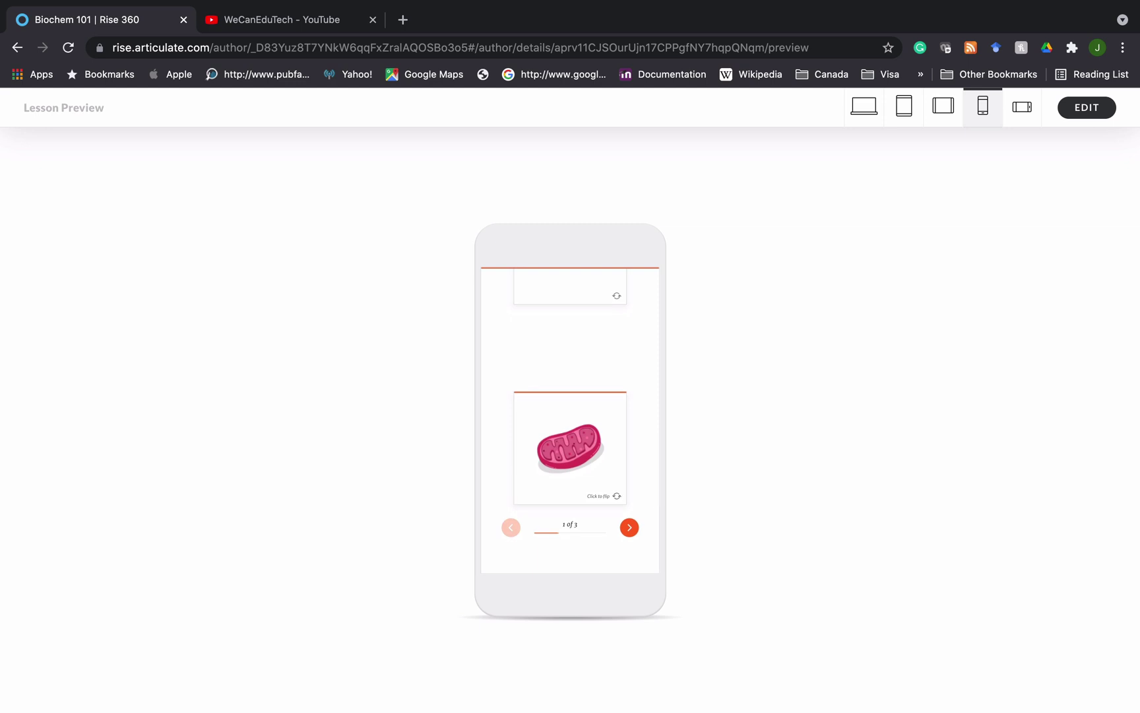
left_click(629, 528)
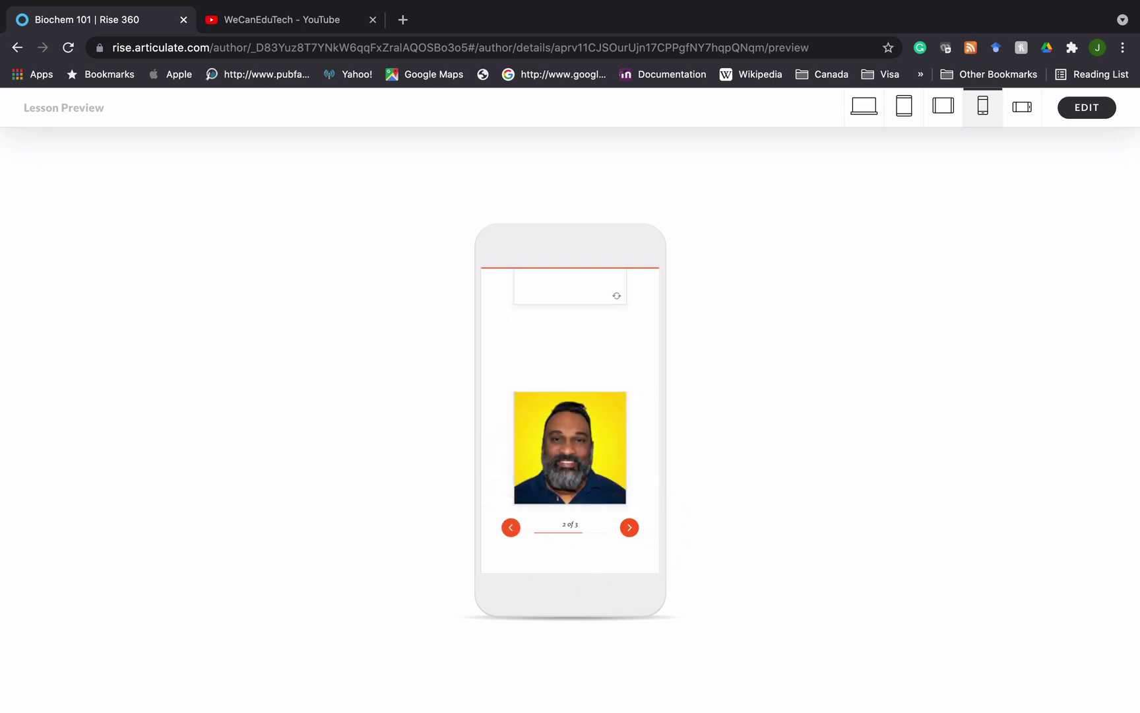
left_click(629, 528)
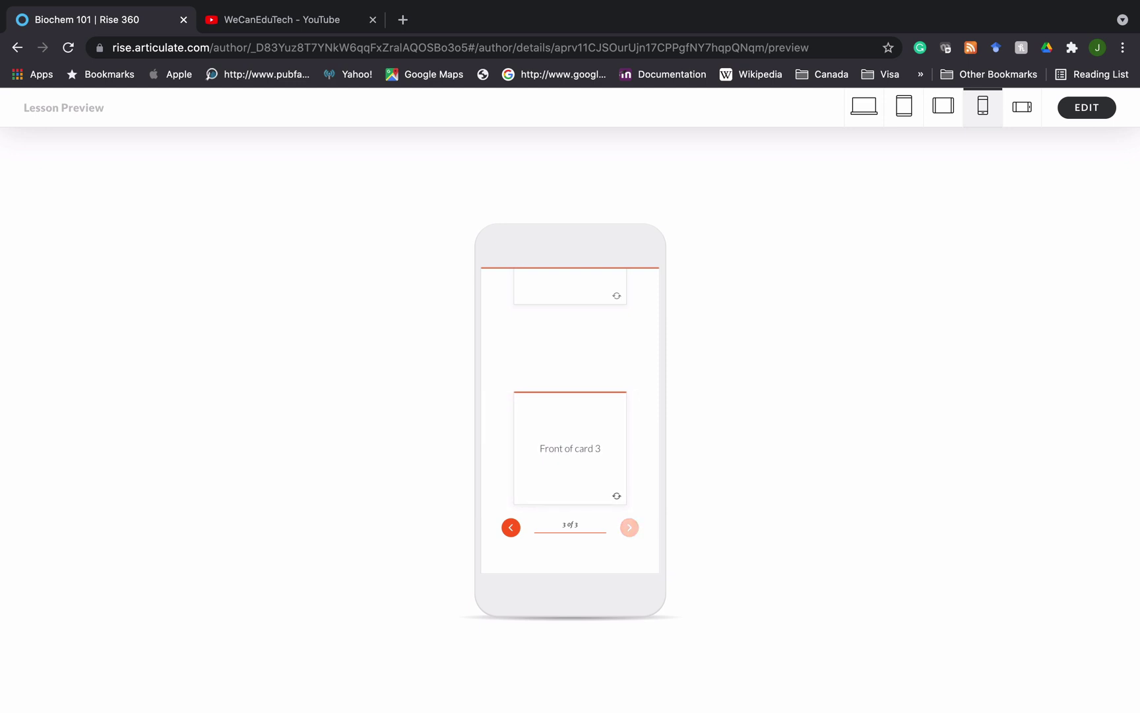
left_click(511, 527)
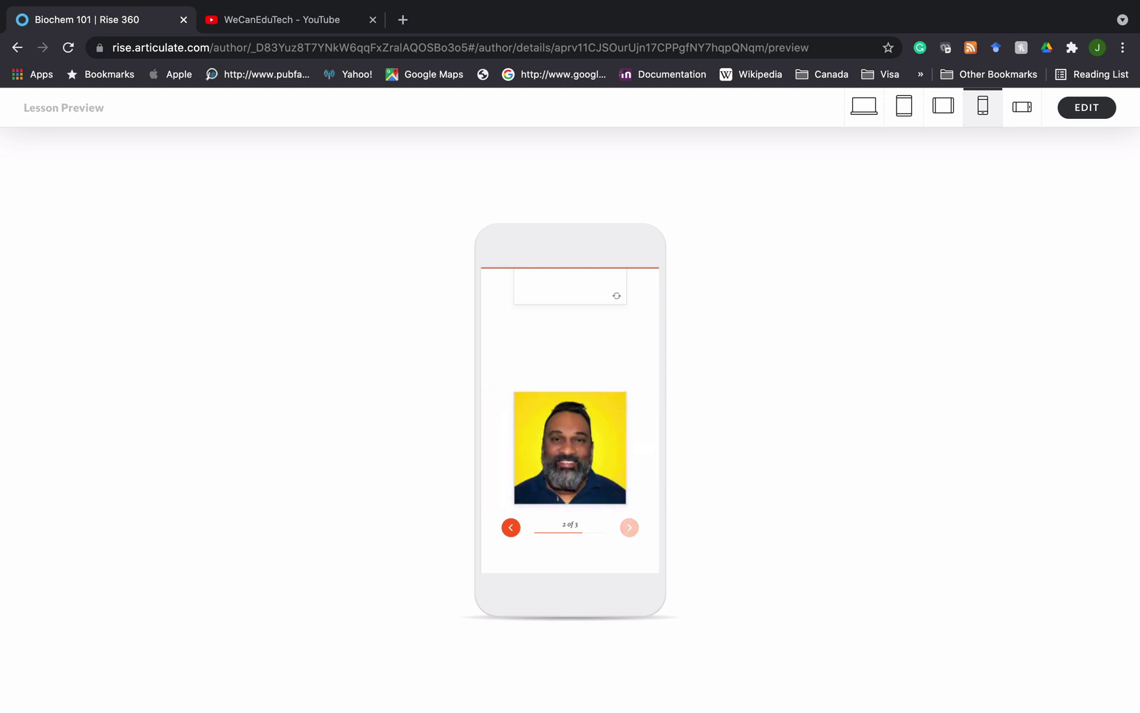
left_click(511, 528)
Flip the ROYGBIV (wavelengths) card to its red-to-violet visible-light explanation.
scroll(570, 422, "up", 3)
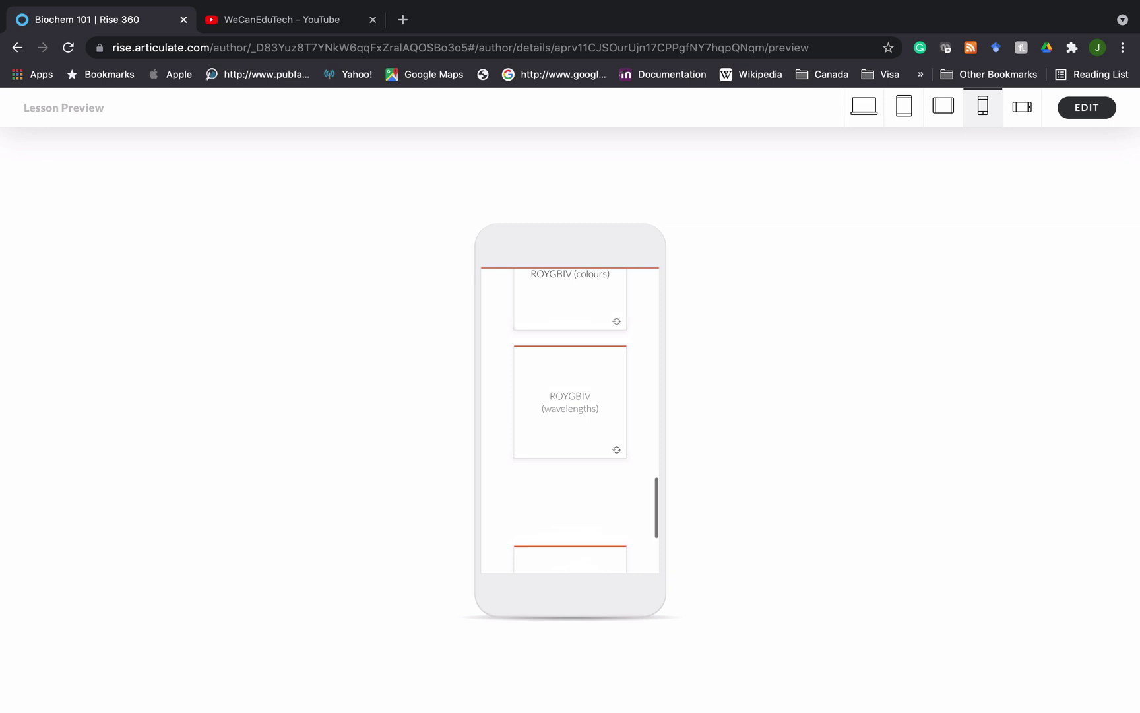
left_click(616, 444)
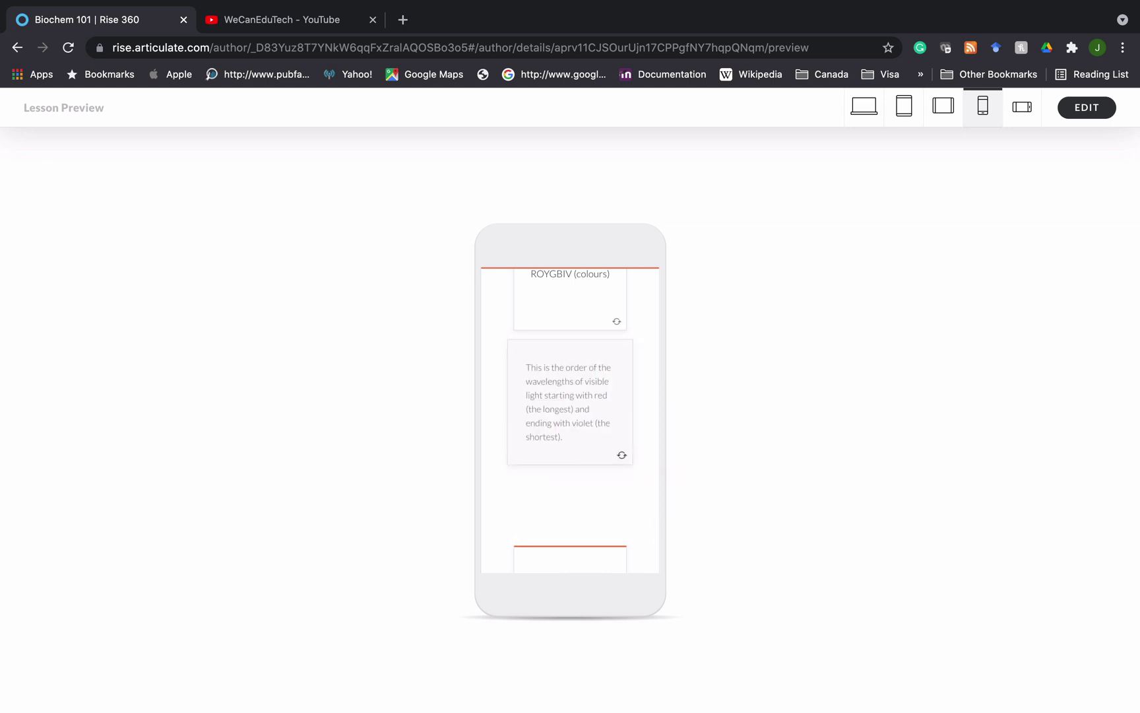
scroll(616, 443, "down", 3)
scroll(570, 423, "down", 1)
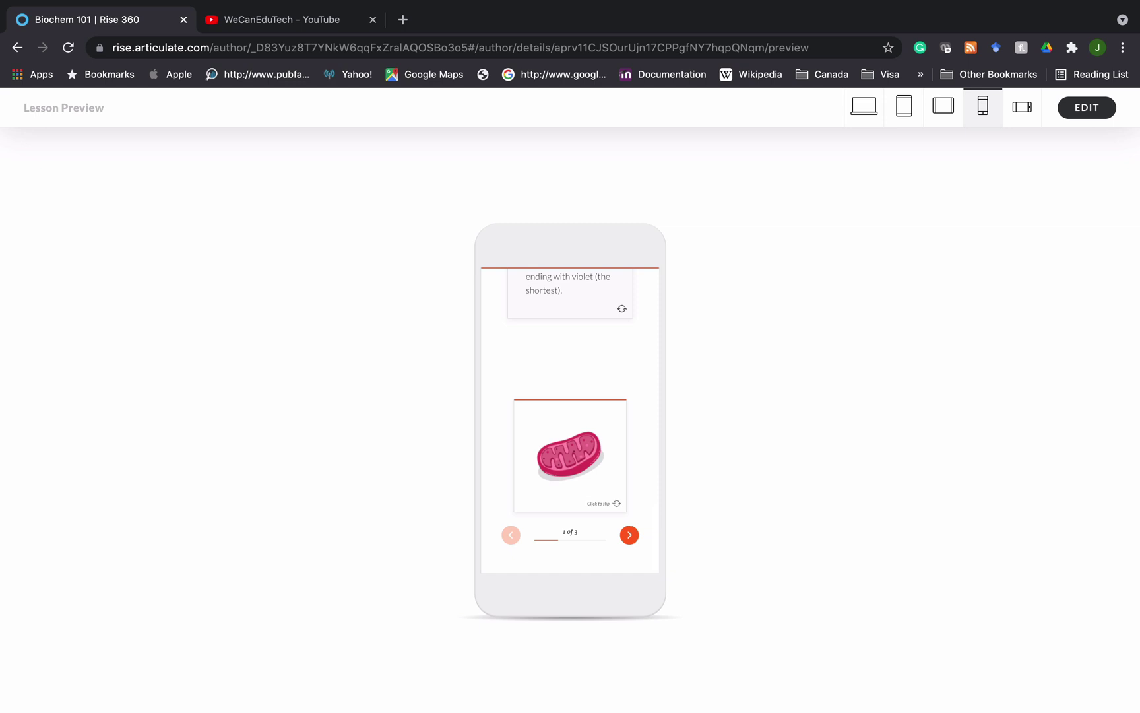
Switch the preview to Desktop layout and scroll up to the Extrovert and photosynthesis cards.
left_click(864, 106)
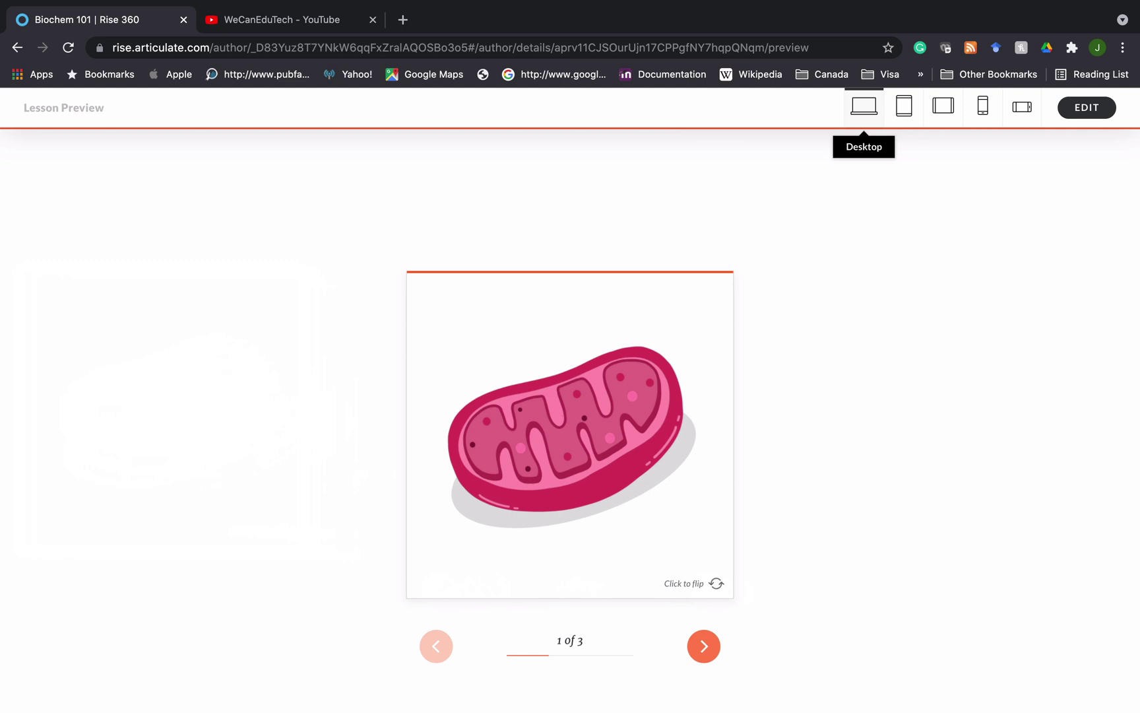
scroll(570, 420, "up", 12)
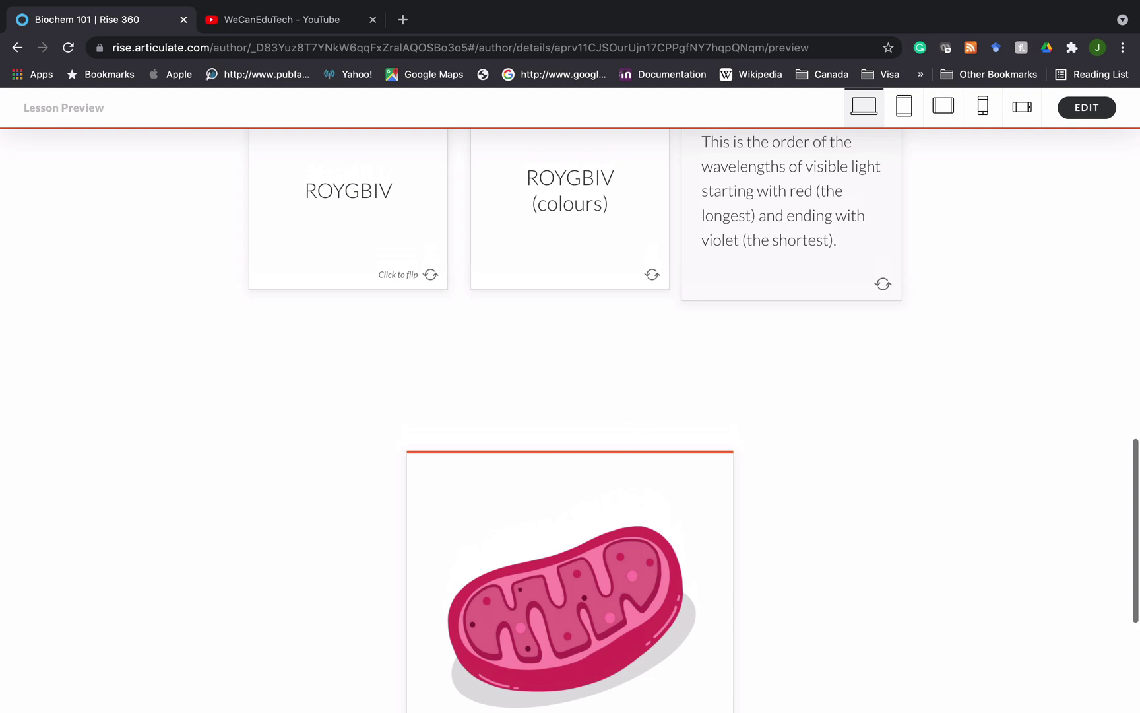
scroll(570, 421, "up", 2)
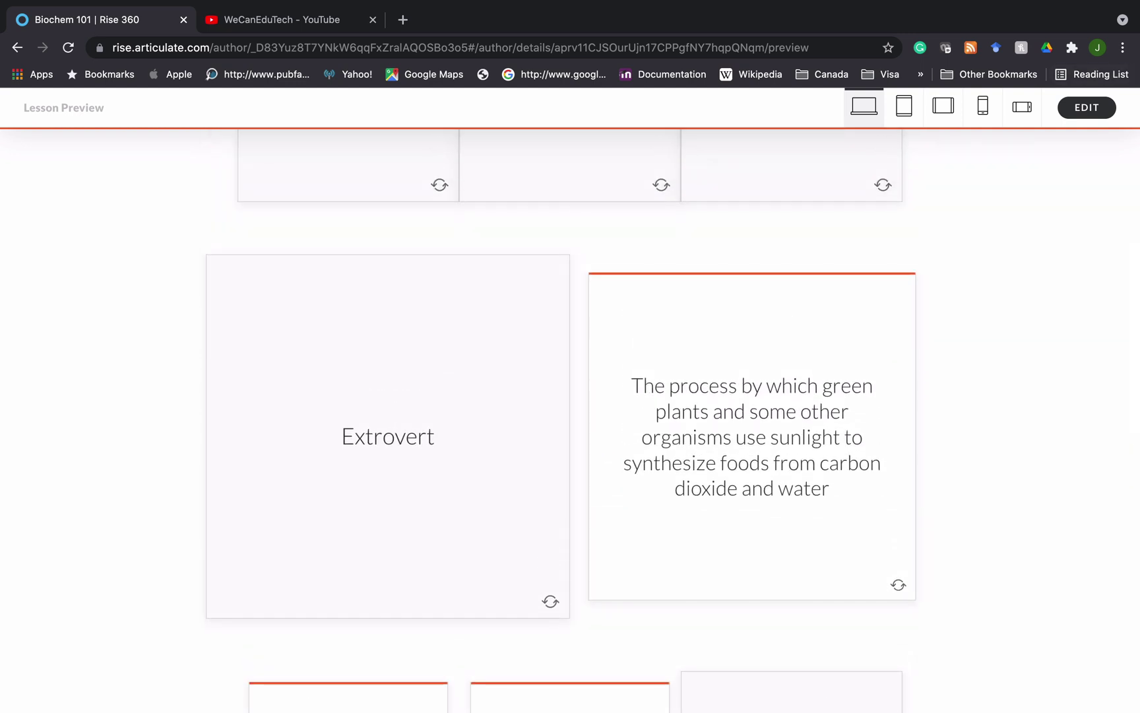
Return to the editor with EDIT and scroll to the Mitochondria, Hola and aberration grid.
left_click(1082, 107)
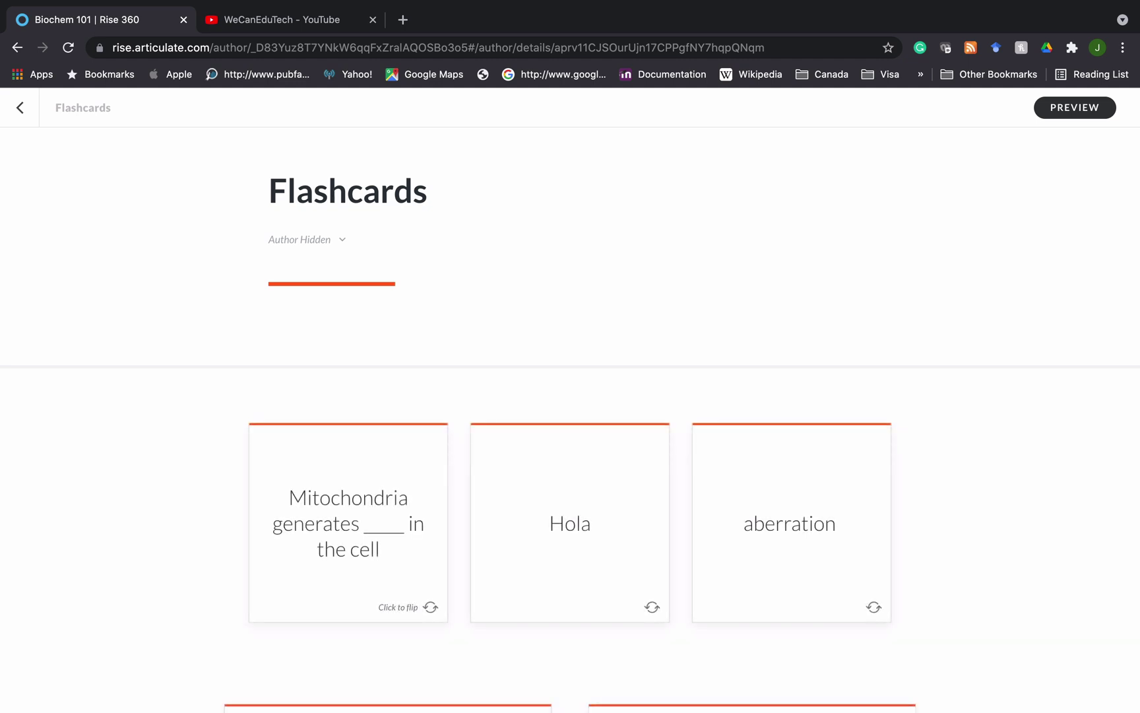
scroll(570, 423, "down", 5)
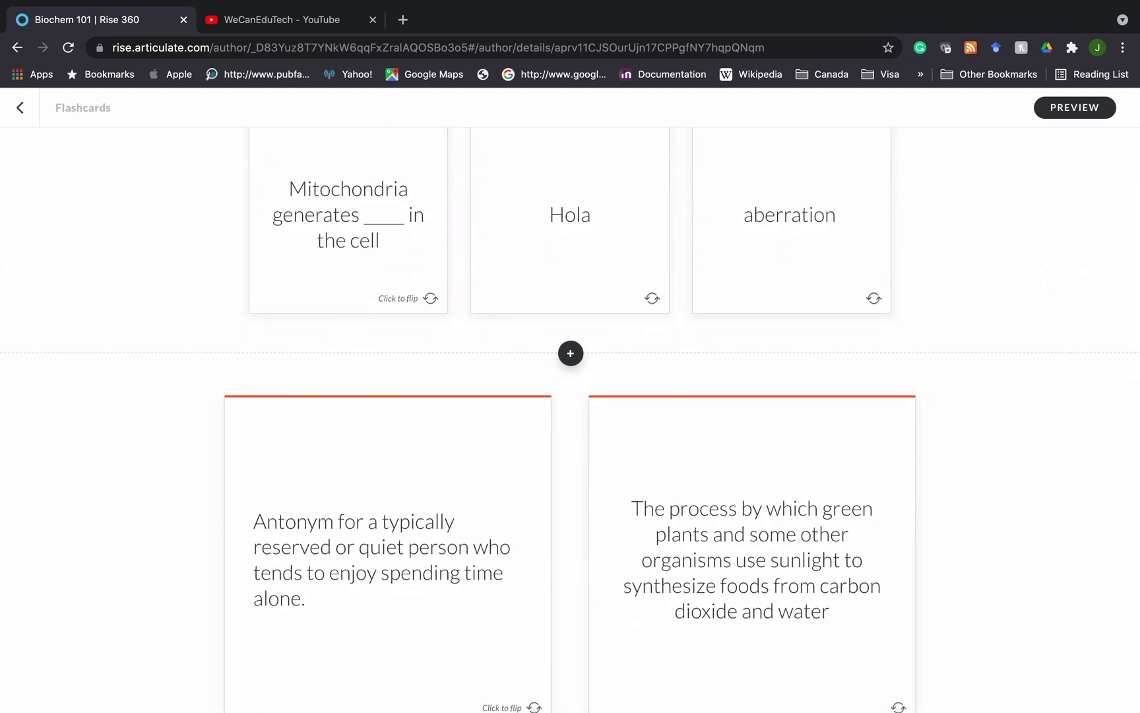
scroll(570, 420, "up", 5)
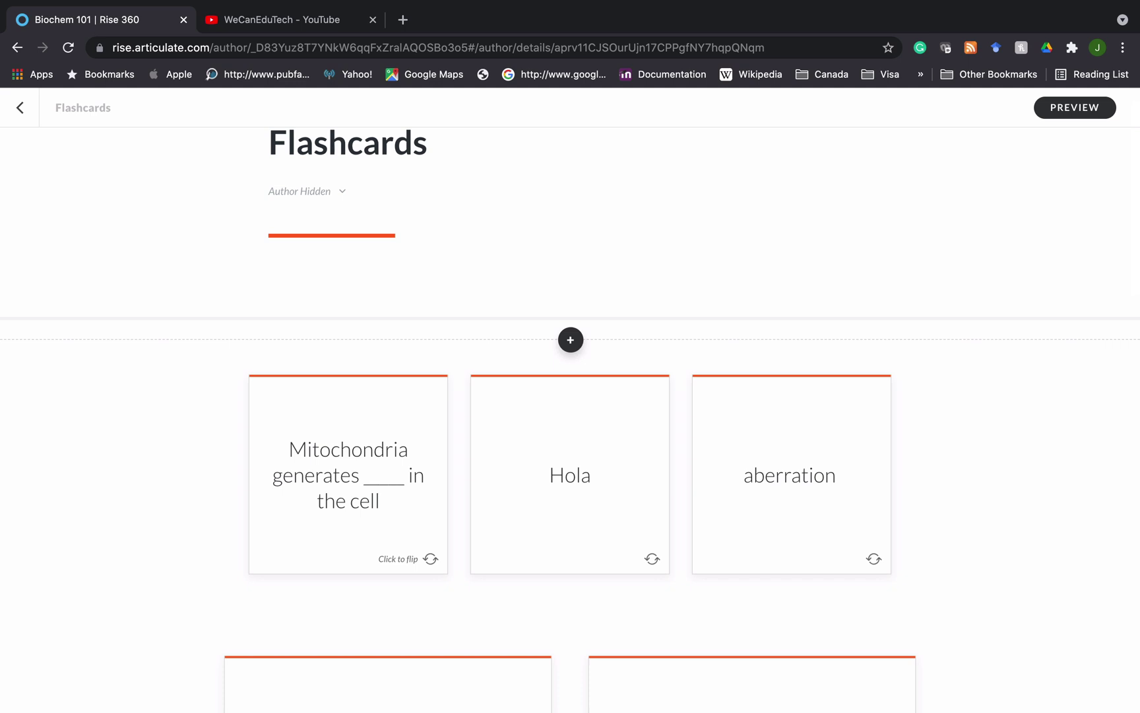
scroll(571, 422, "down", 2)
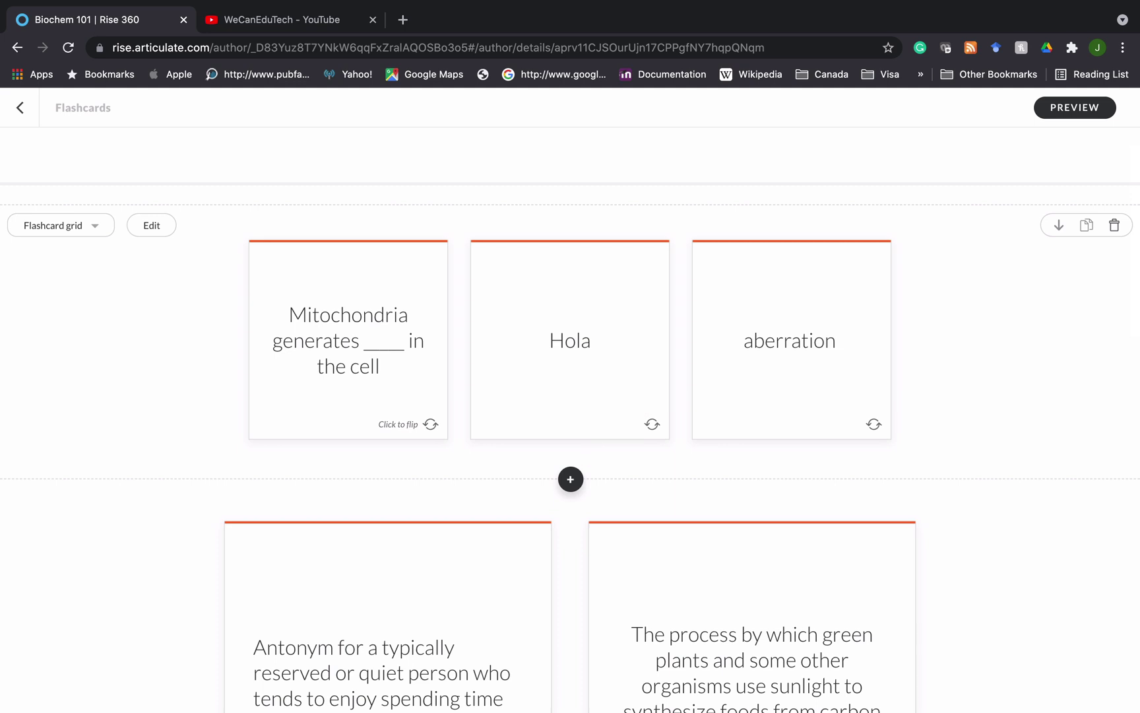
Open the Block Library's Interactive category and scroll to the Flashcard grid and Flashcard stack blocks.
left_click(570, 479)
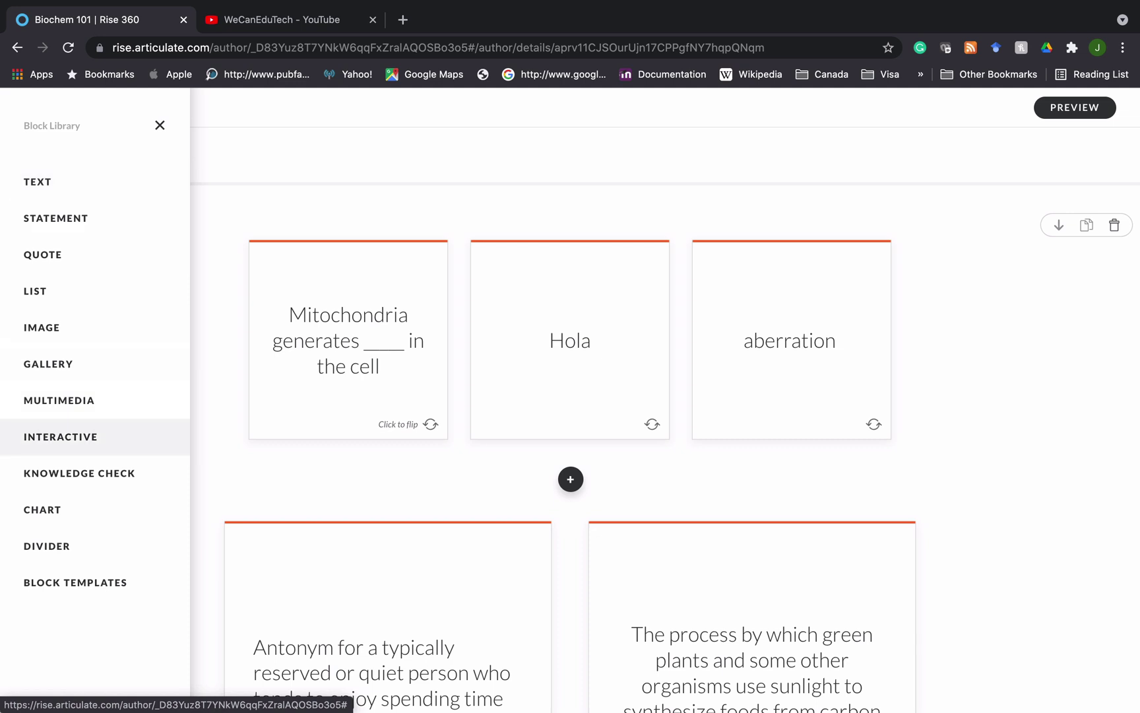
left_click(40, 435)
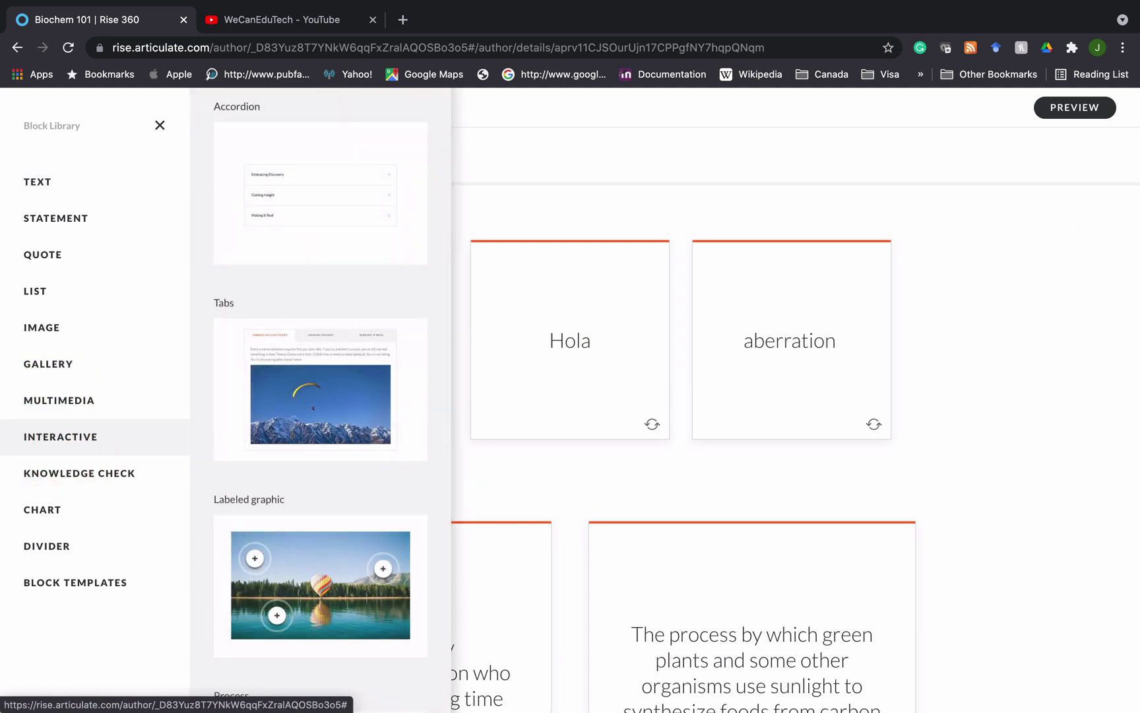
scroll(321, 396, "down", 7)
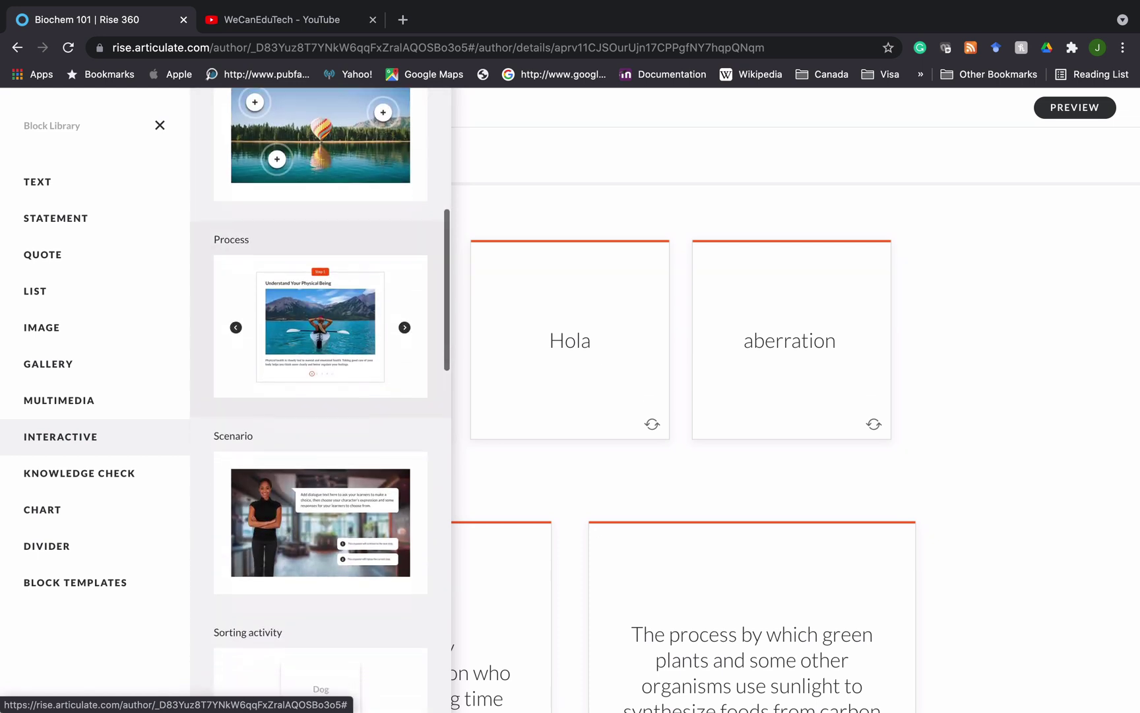
scroll(320, 396, "down", 10)
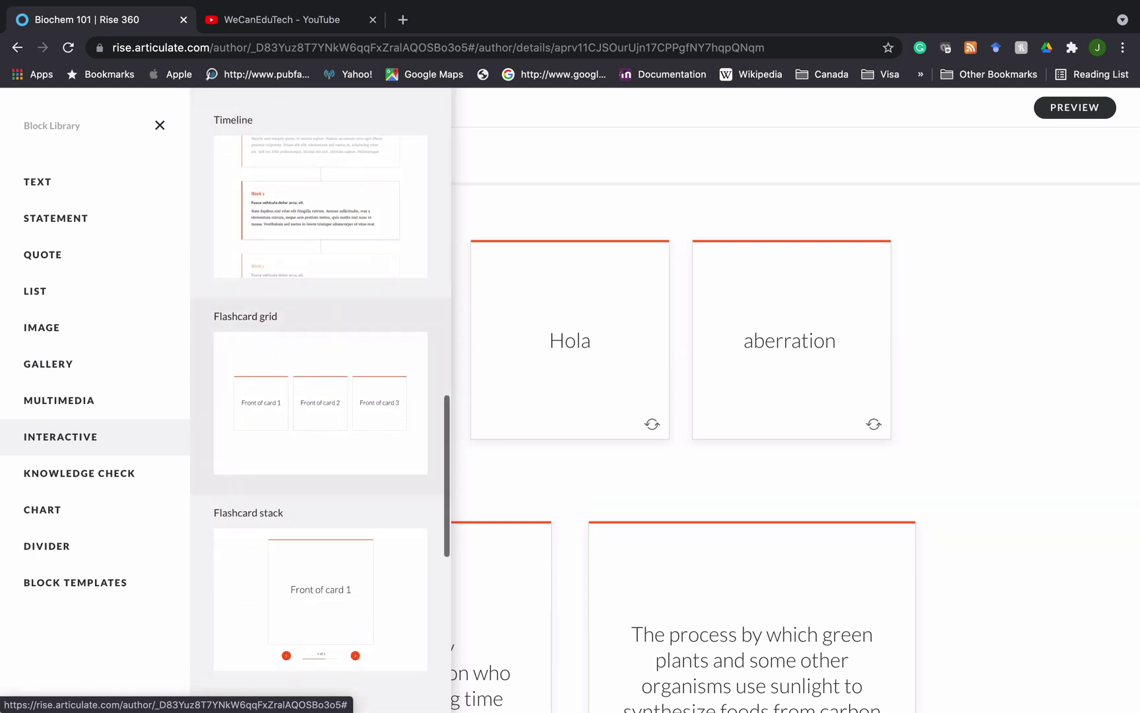
scroll(321, 396, "down", 2)
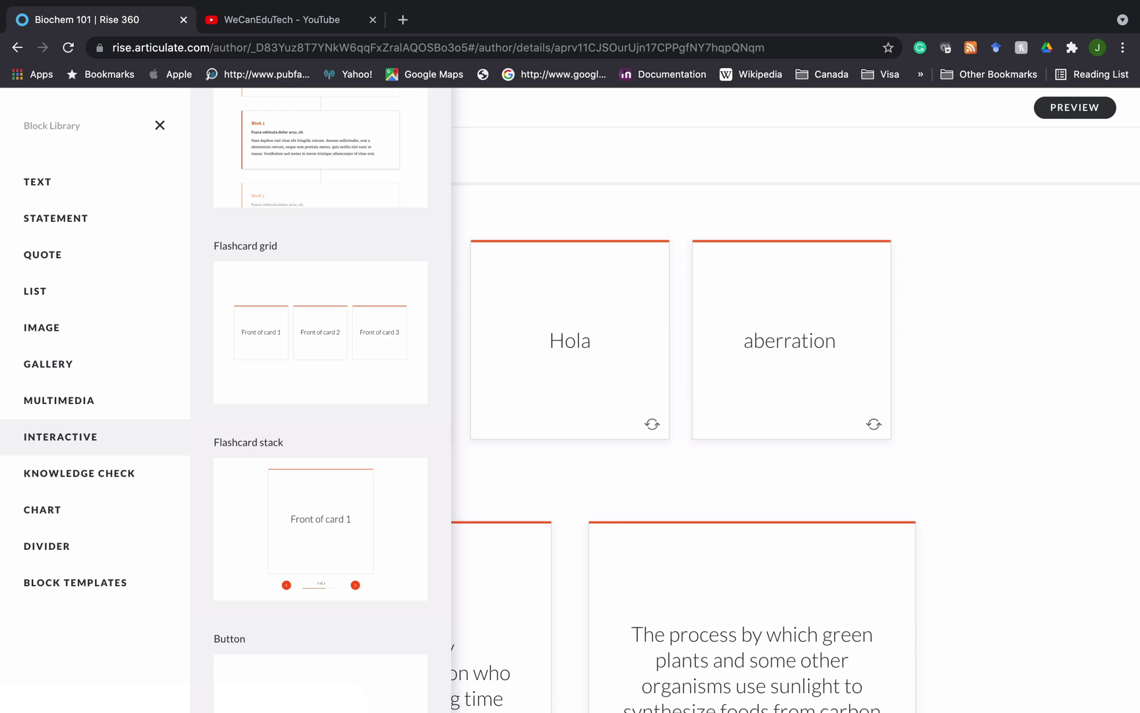
Close the Block Library without inserting anything, then add a Flashcards grid block at the lesson's end.
left_click(526, 459)
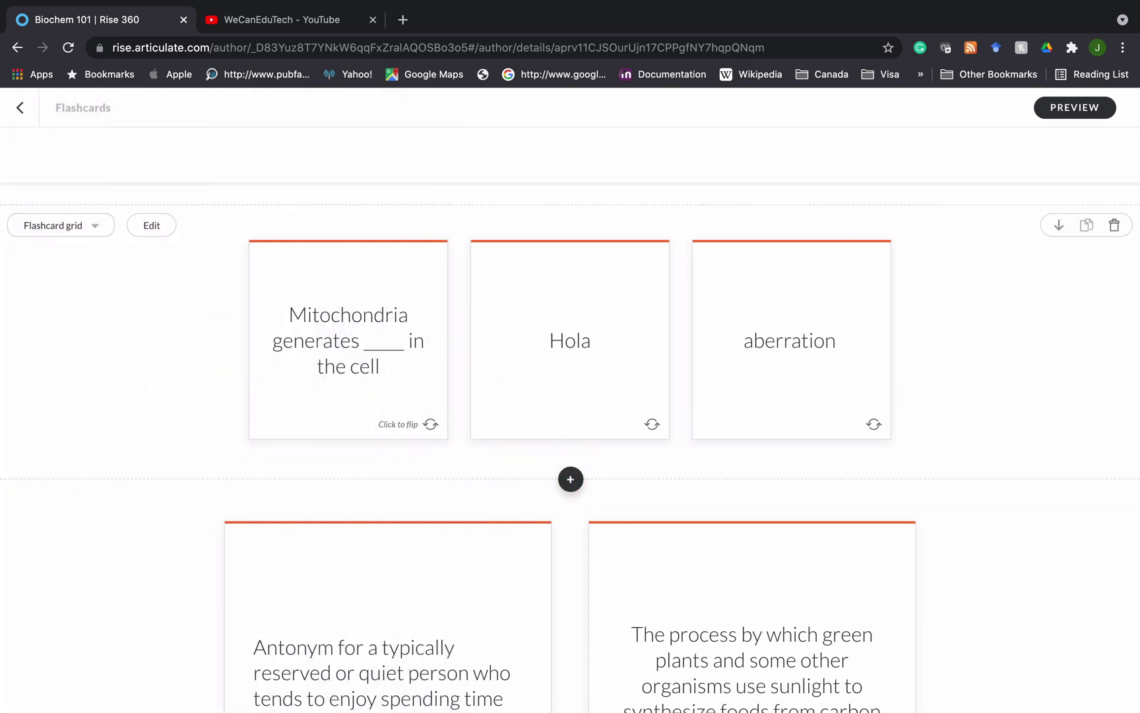
scroll(570, 396, "down", 20)
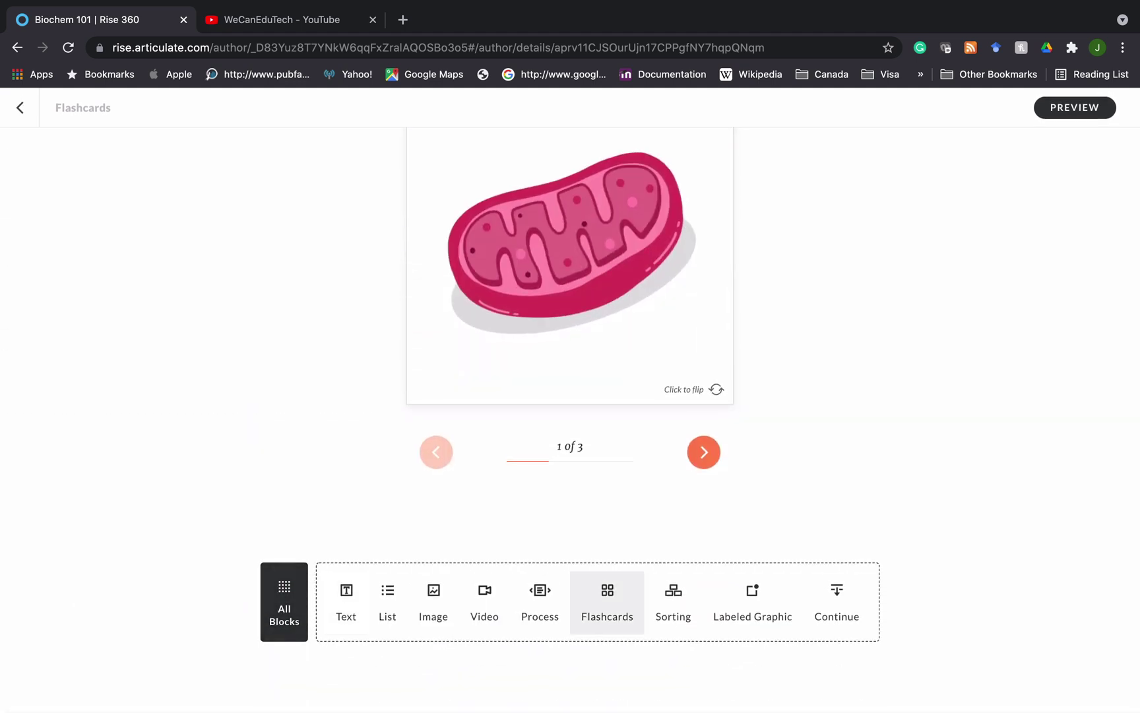
left_click(610, 587)
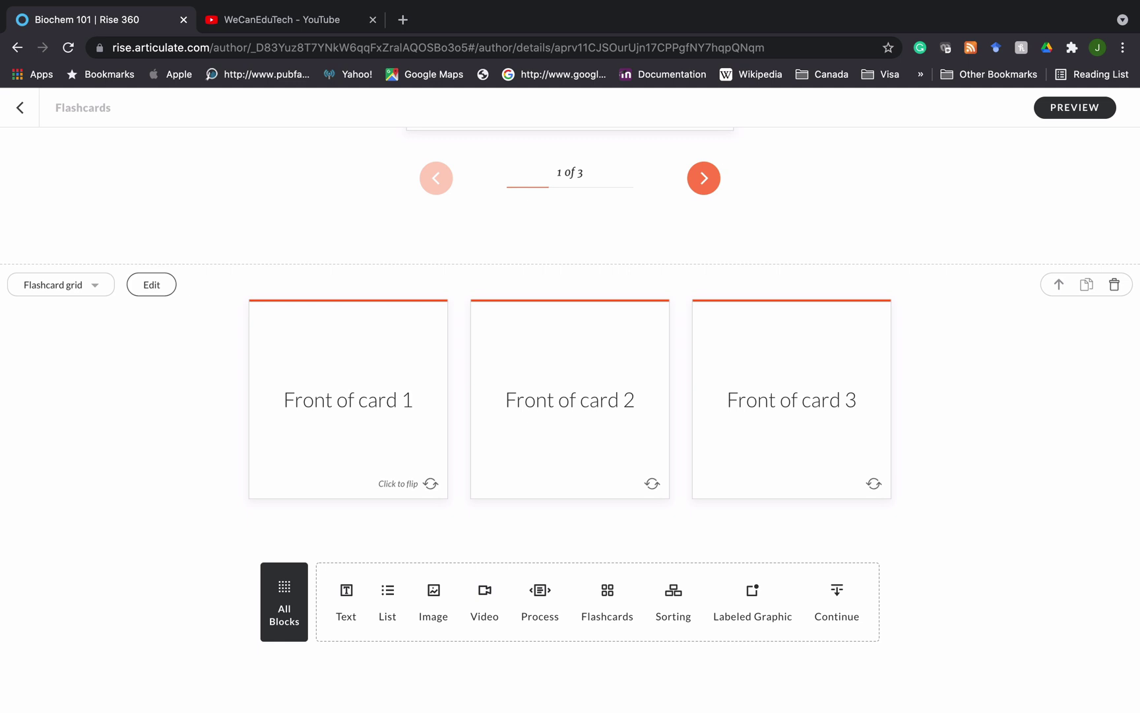
Open the Edit Flashcard Grid panel for the new grid and look over its card fields.
left_click(152, 284)
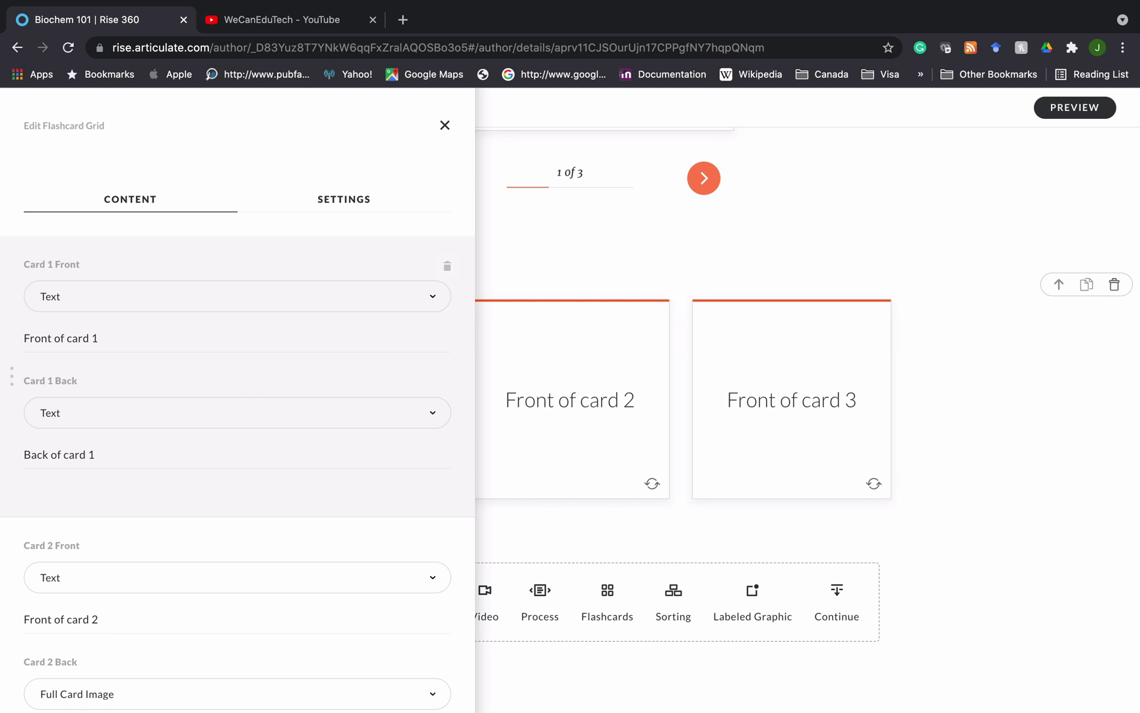
scroll(237, 462, "down", 5)
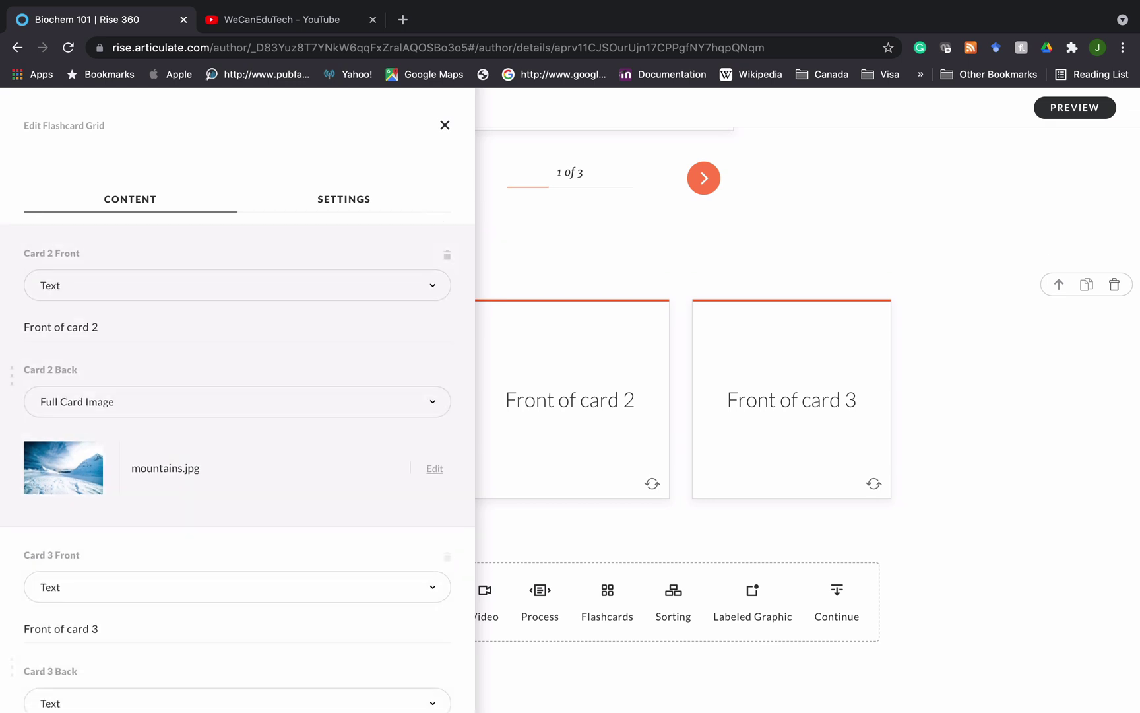
scroll(238, 462, "up", 3)
scroll(237, 396, "up", 2)
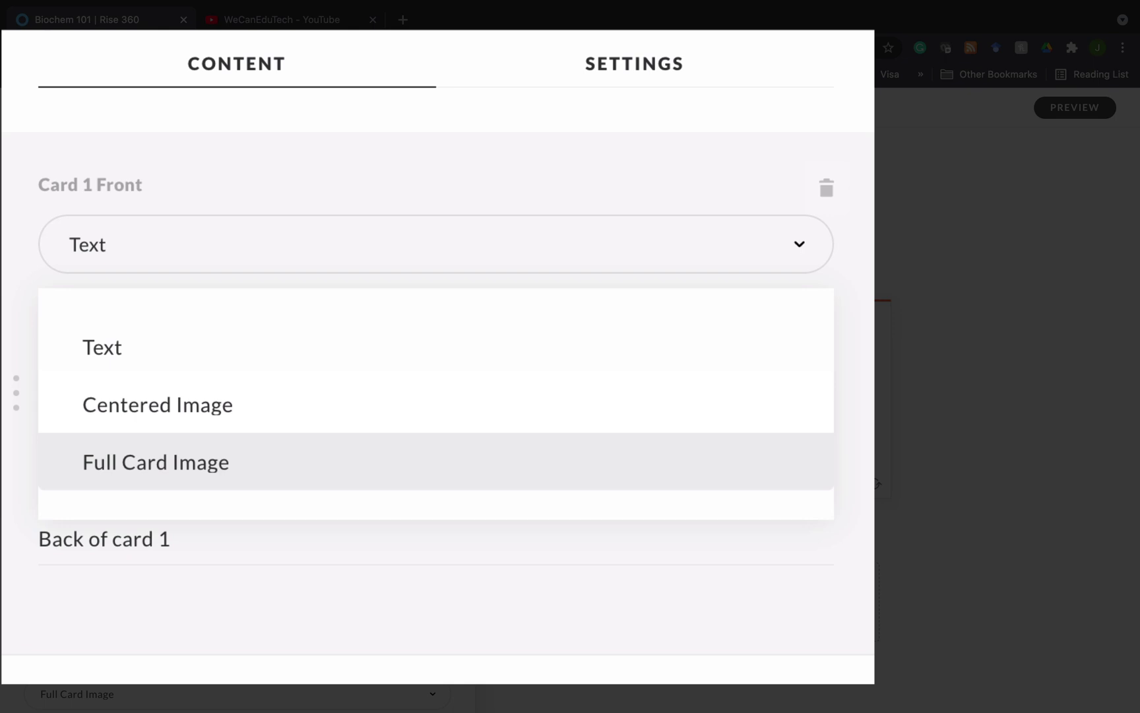
Keep card 1's front as Text and select its 'Front of card 1' placeholder.
key("Escape")
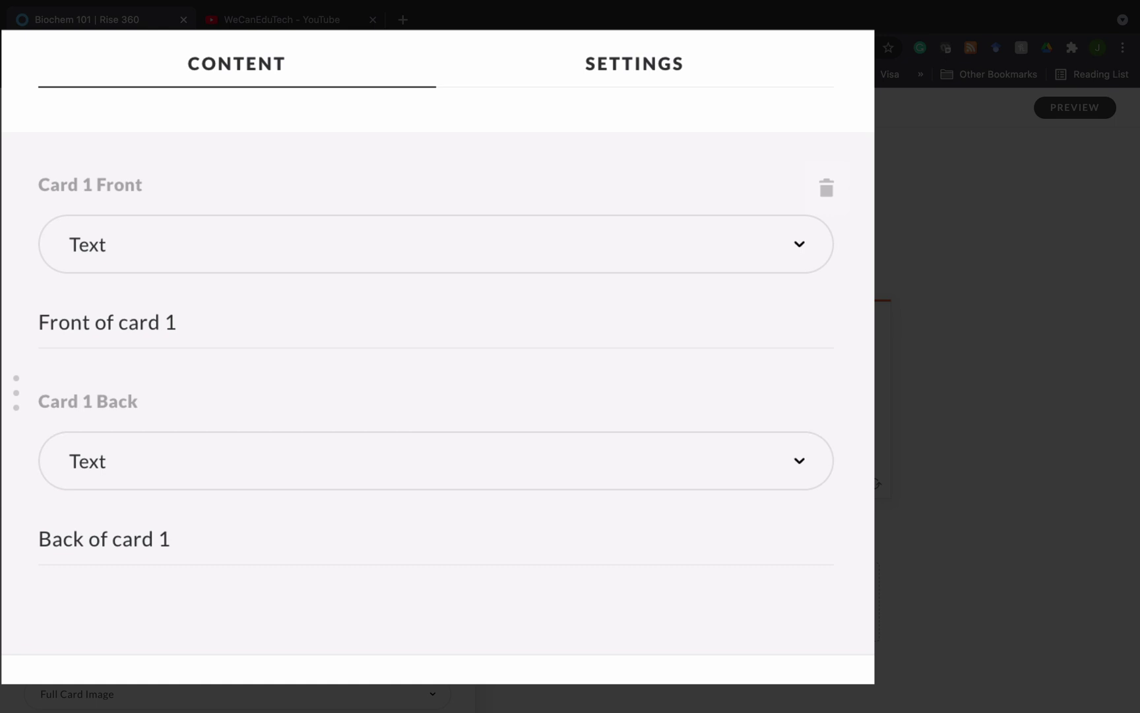
left_click_drag(175, 323, 33, 323)
left_click_drag(177, 323, 38, 322)
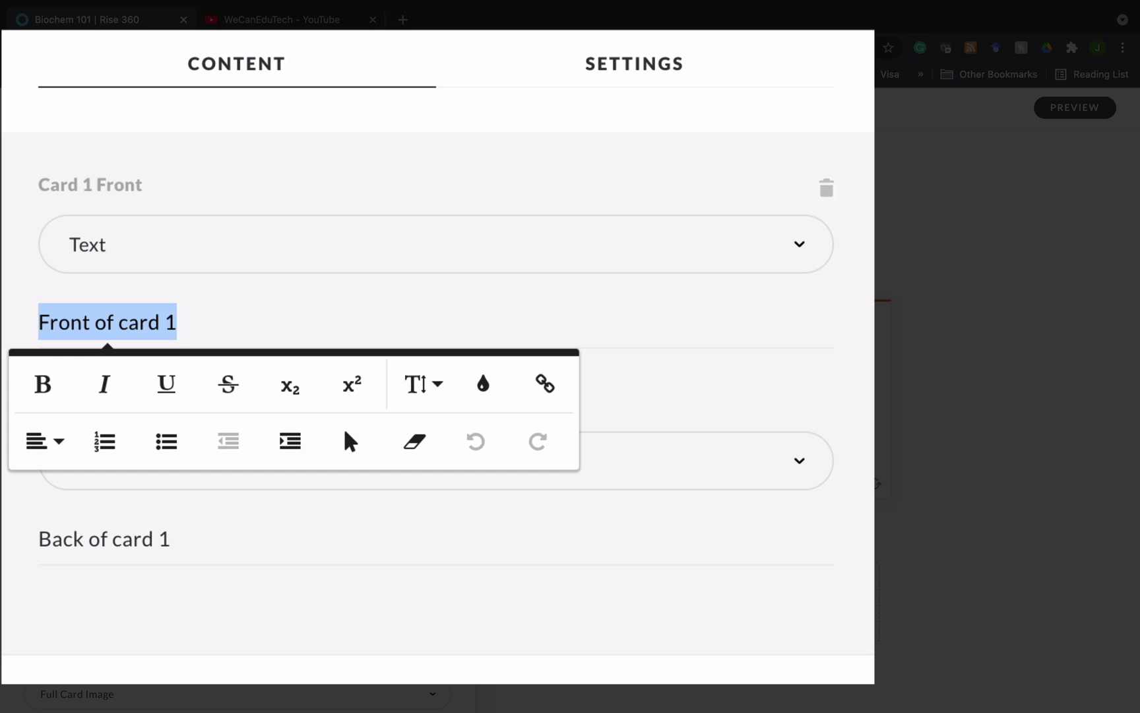
Replace card 1's front with 'ROYGBIV (colours)', with ROYGBIV formatted bold and blue.
type("RO")
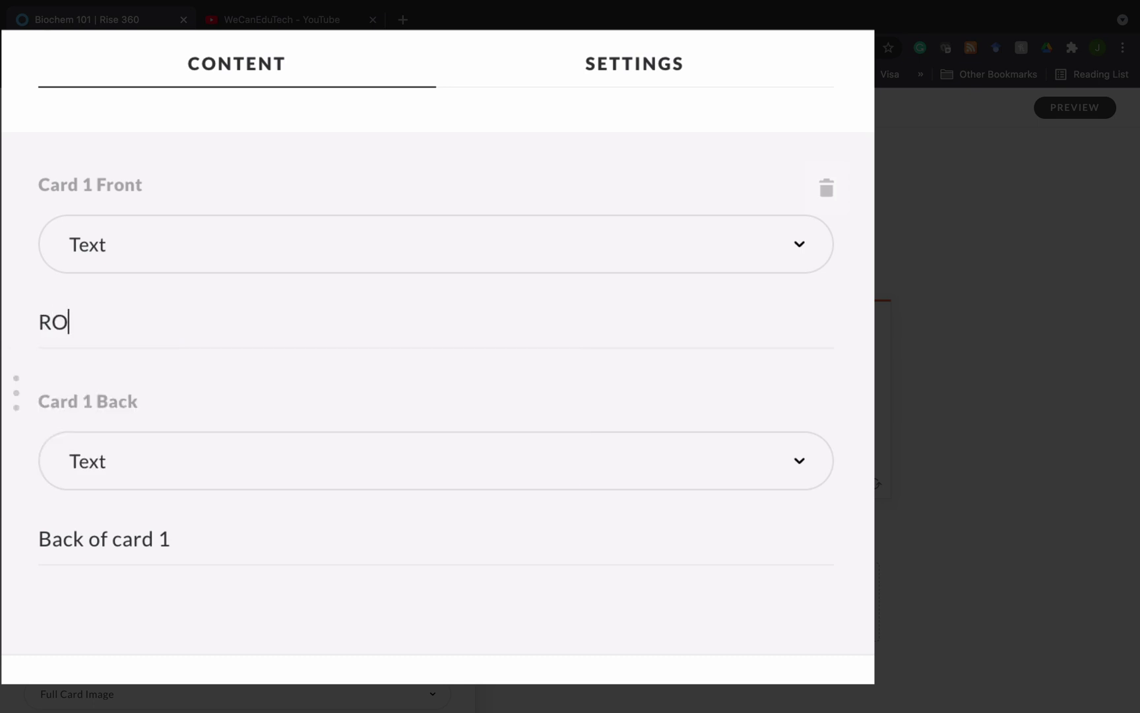
type("YGBIV")
left_click_drag(150, 321, 15, 319)
left_click_drag(130, 319, 34, 316)
left_click_drag(132, 319, 37, 312)
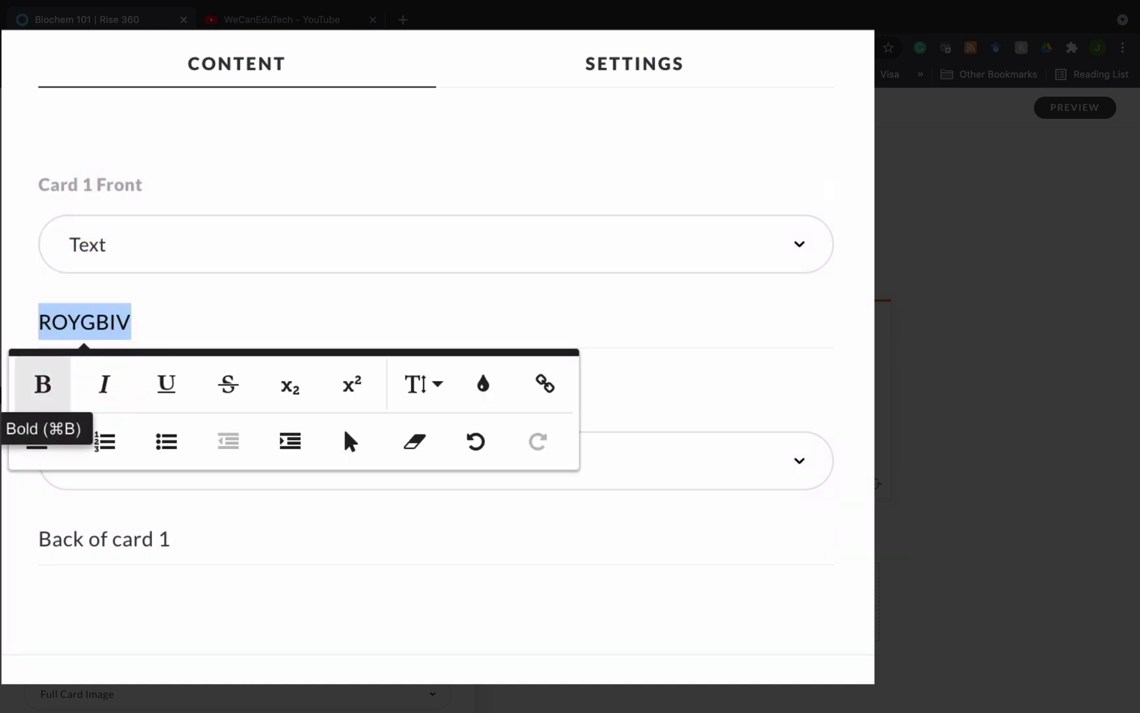
left_click(42, 385)
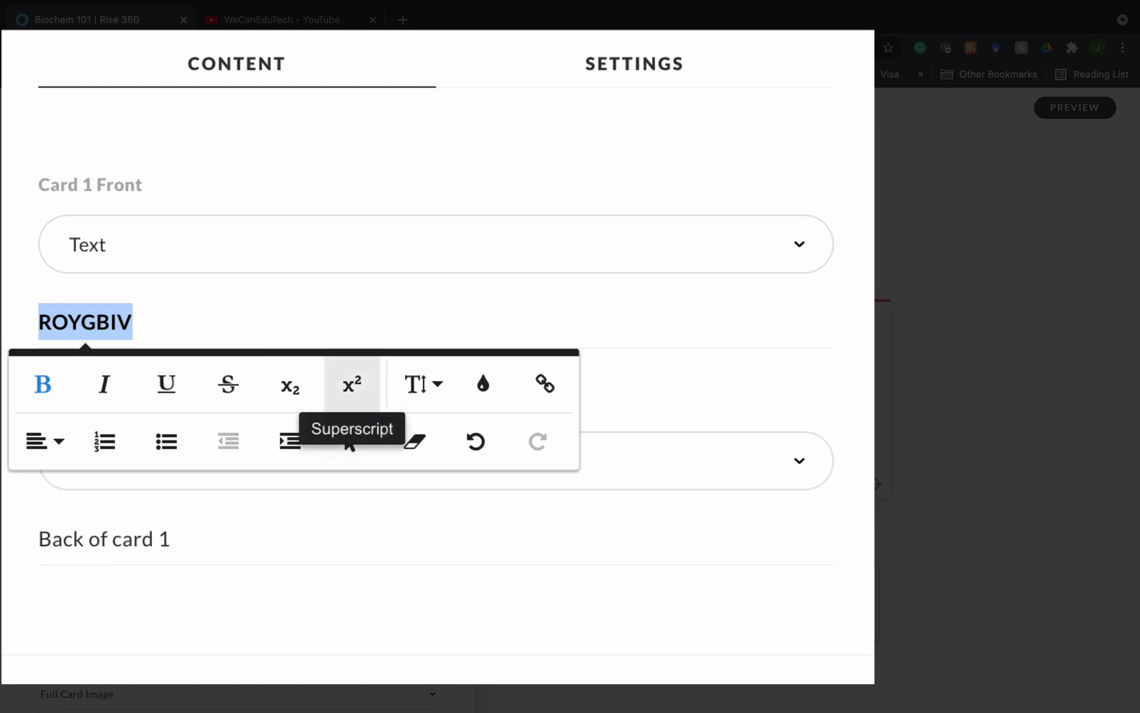
left_click(483, 383)
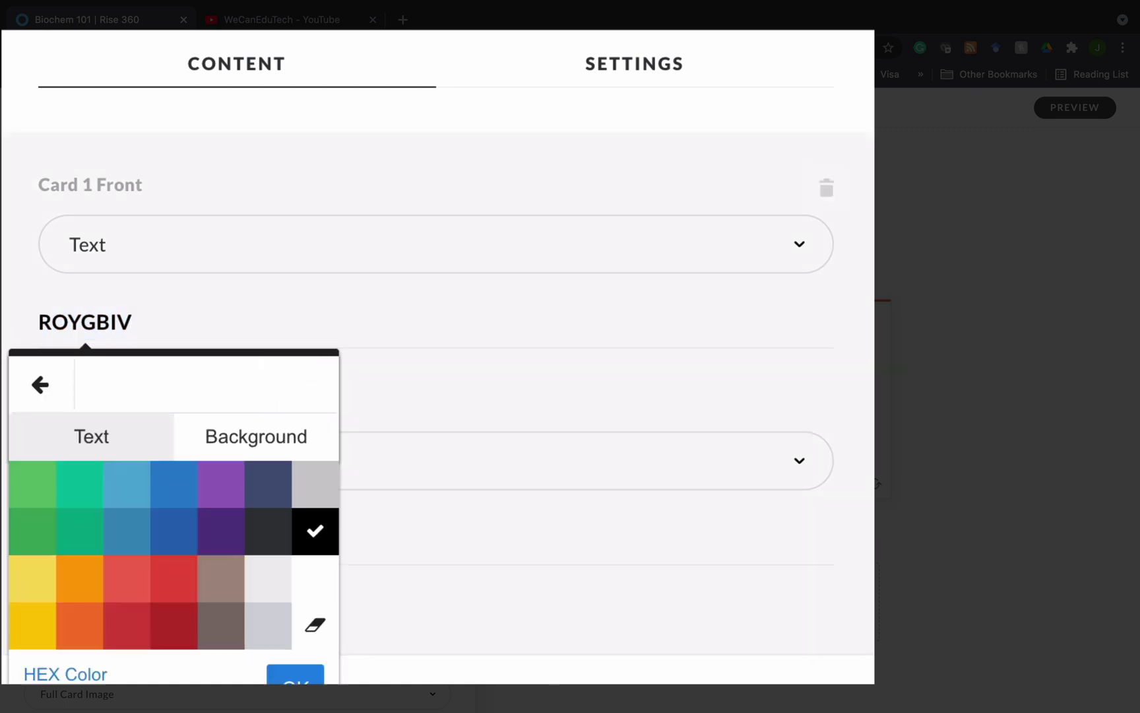
left_click(173, 484)
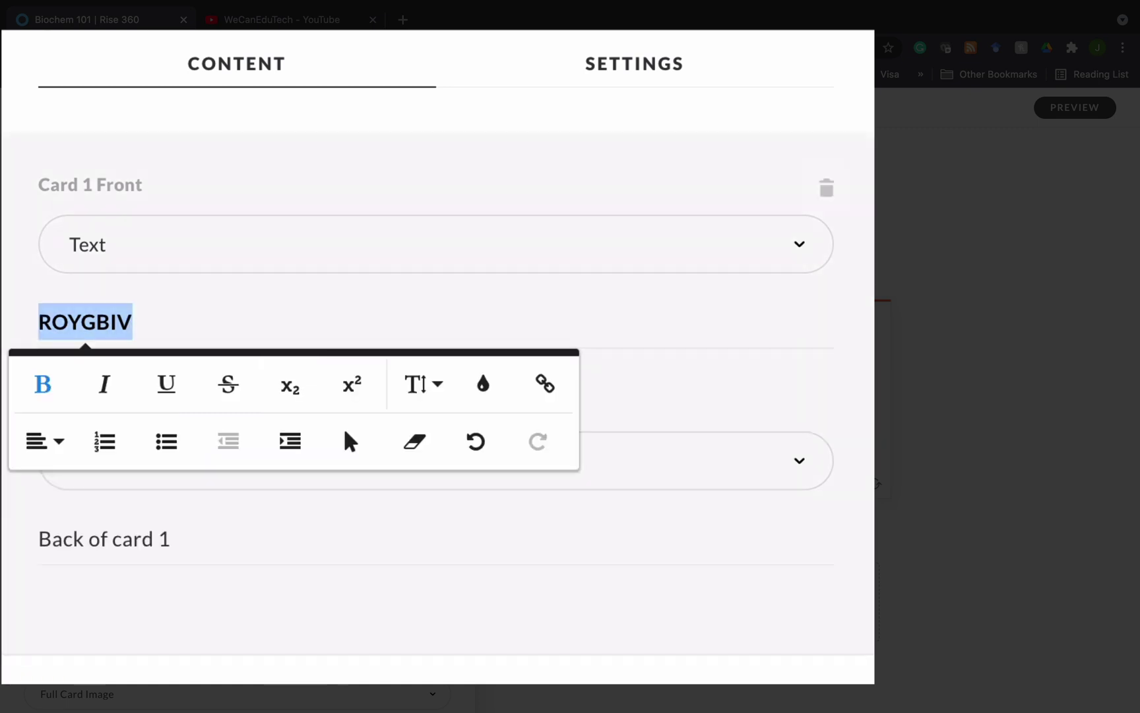
key("Right")
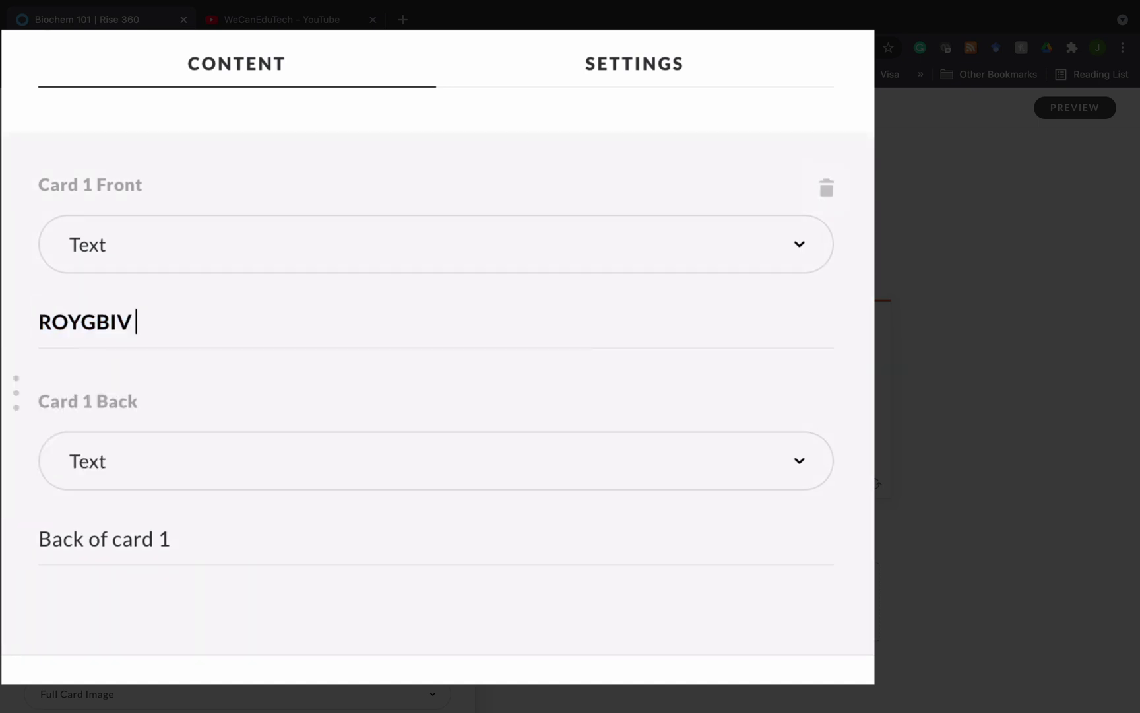
type("(colours)")
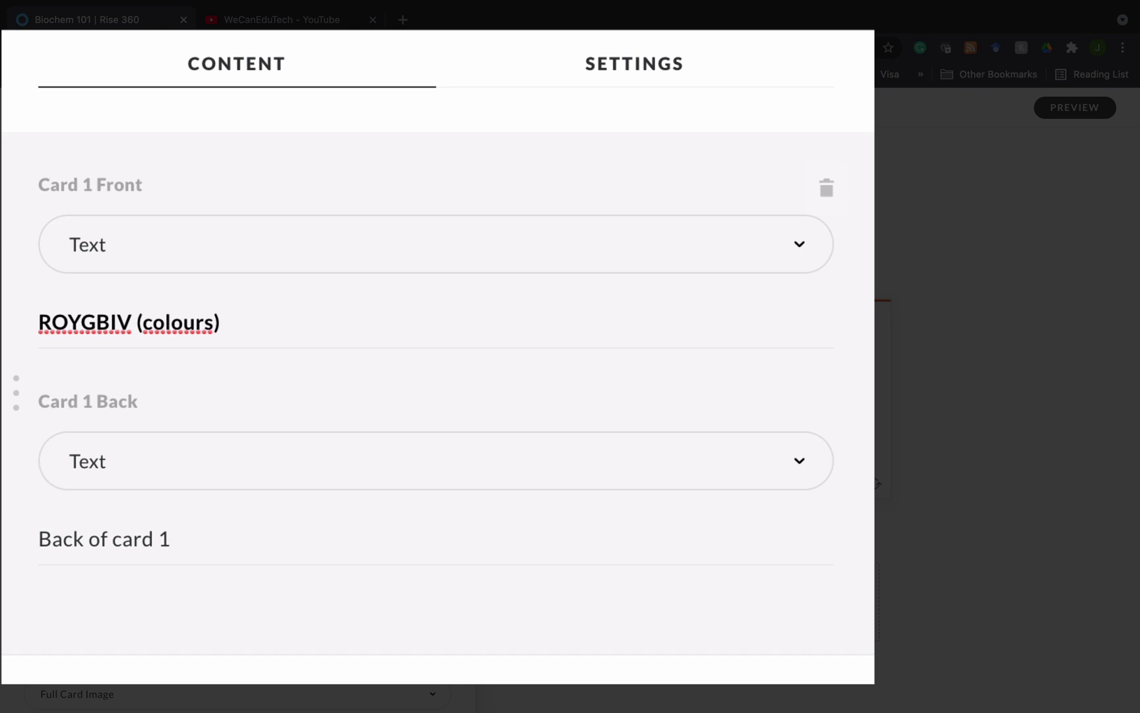
Keep card 1's back as Text and replace 'Back of card 1' with 'Red, orange,'.
left_click(800, 461)
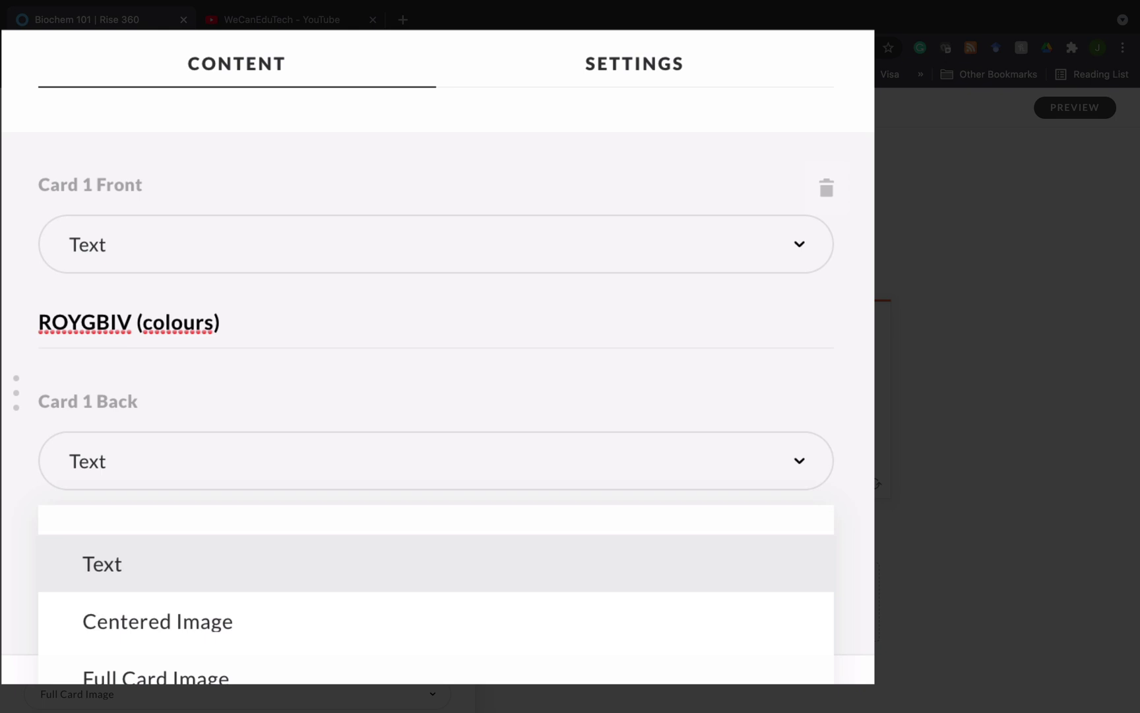
key("Return")
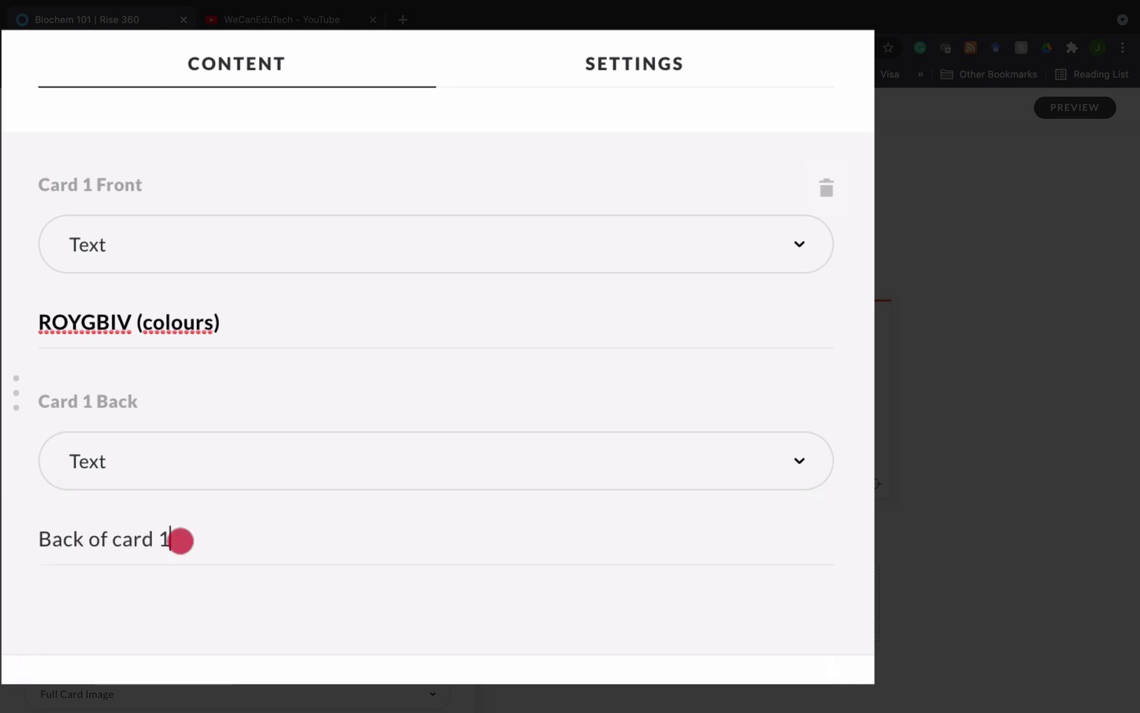
left_click_drag(178, 540, 37, 531)
left_click(37, 531)
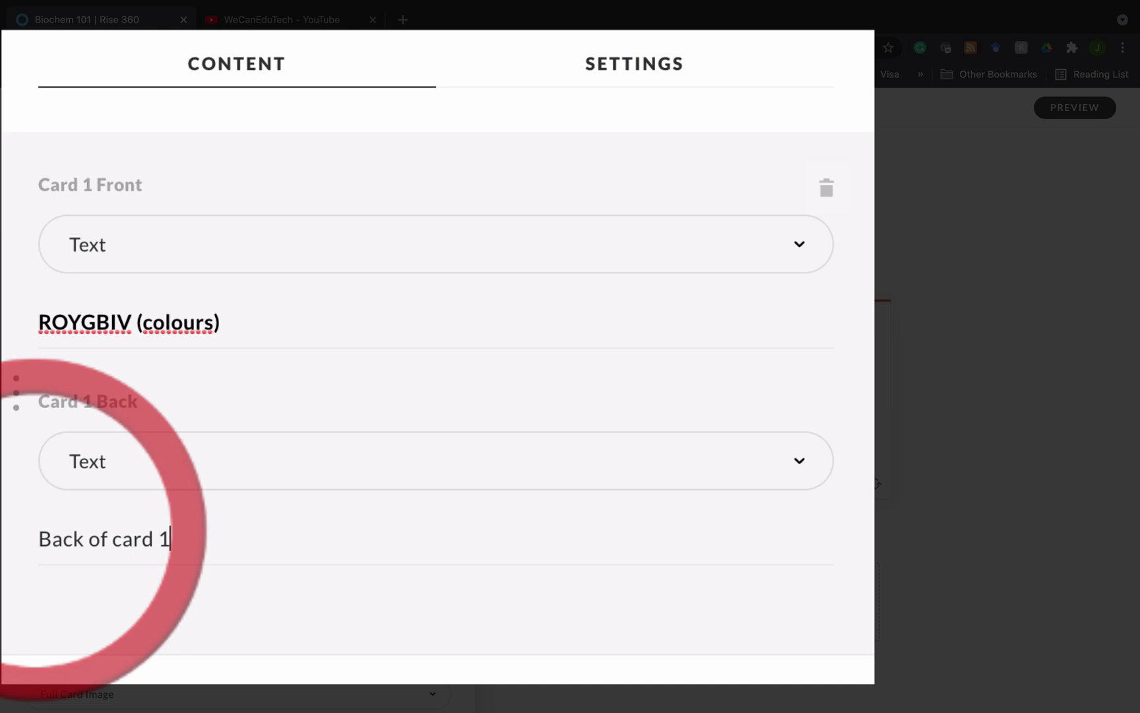
left_click(170, 539)
left_click_drag(170, 540, 35, 542)
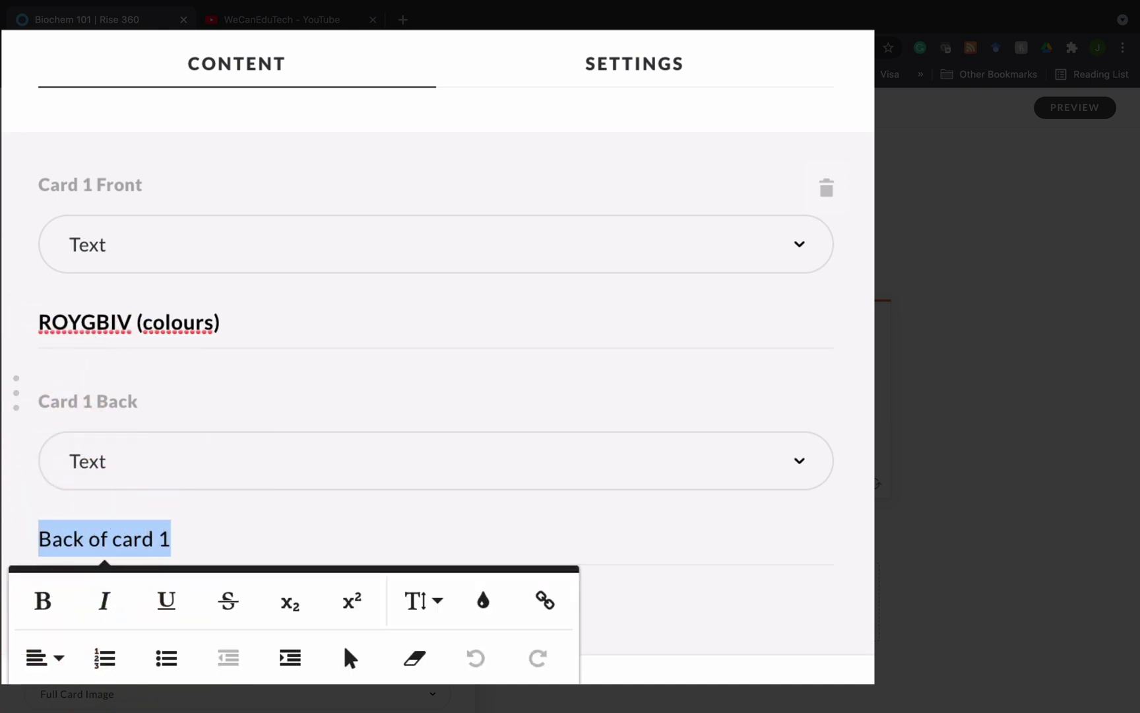
type("Red")
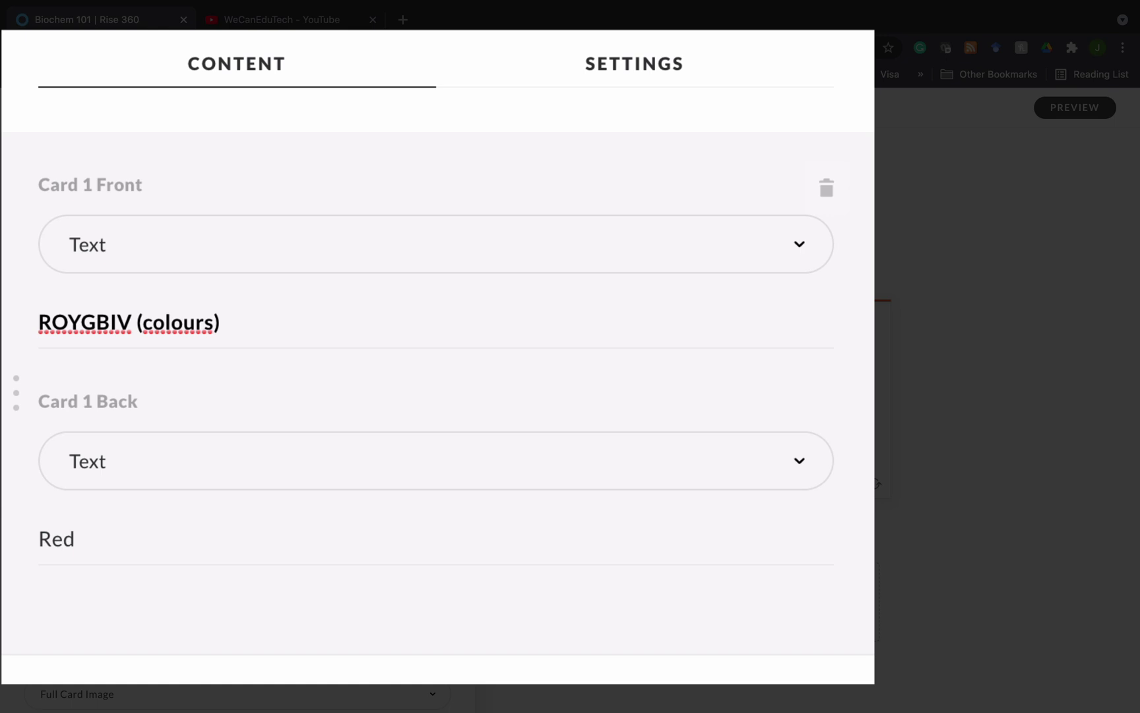
type(", orange,")
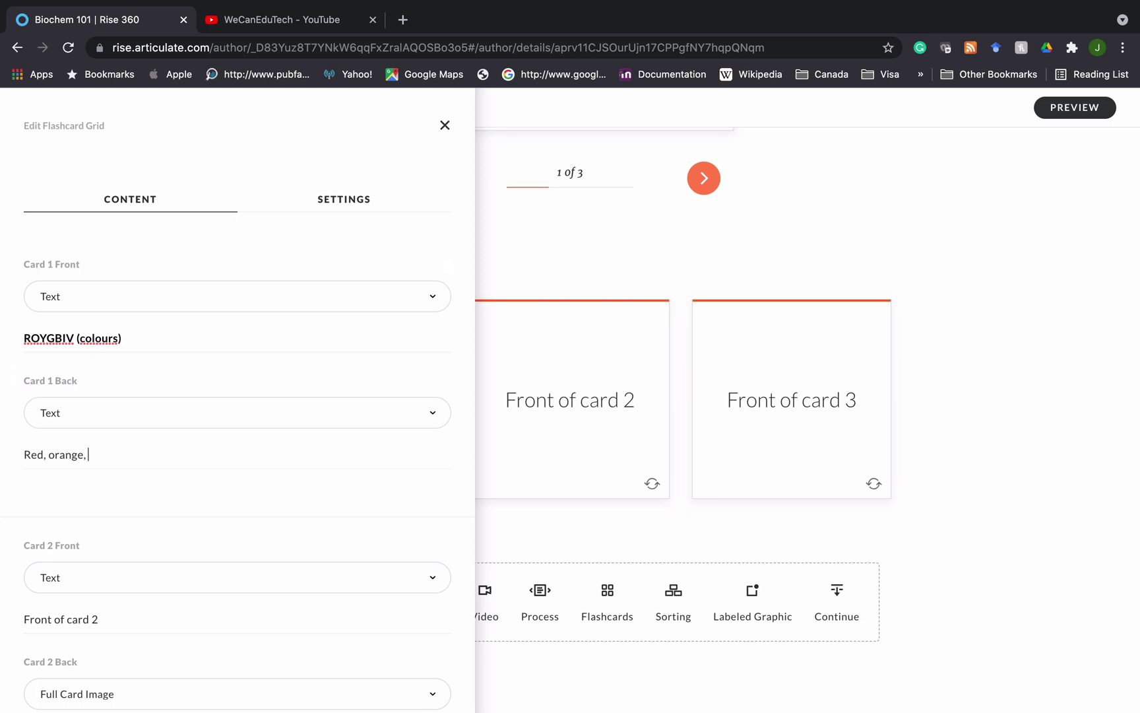
Close the grid editor, then flip card 1 to 'Red, orange,' and back to ROYGBIV.
left_click(558, 270)
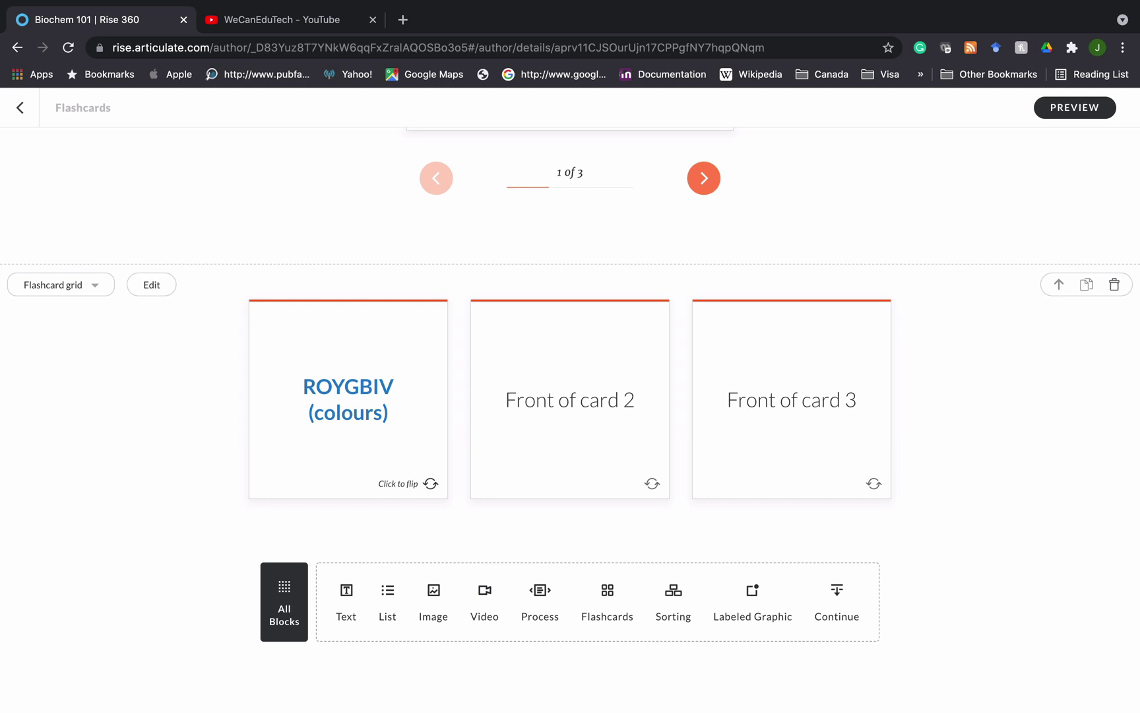
left_click(431, 483)
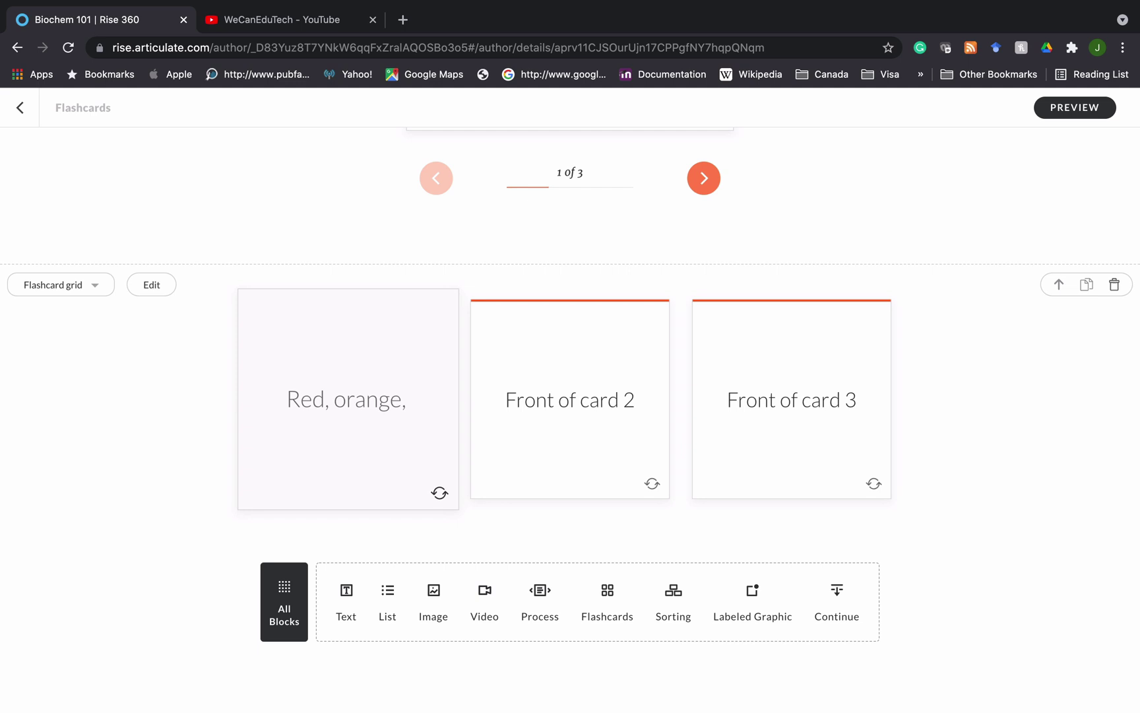
left_click(440, 493)
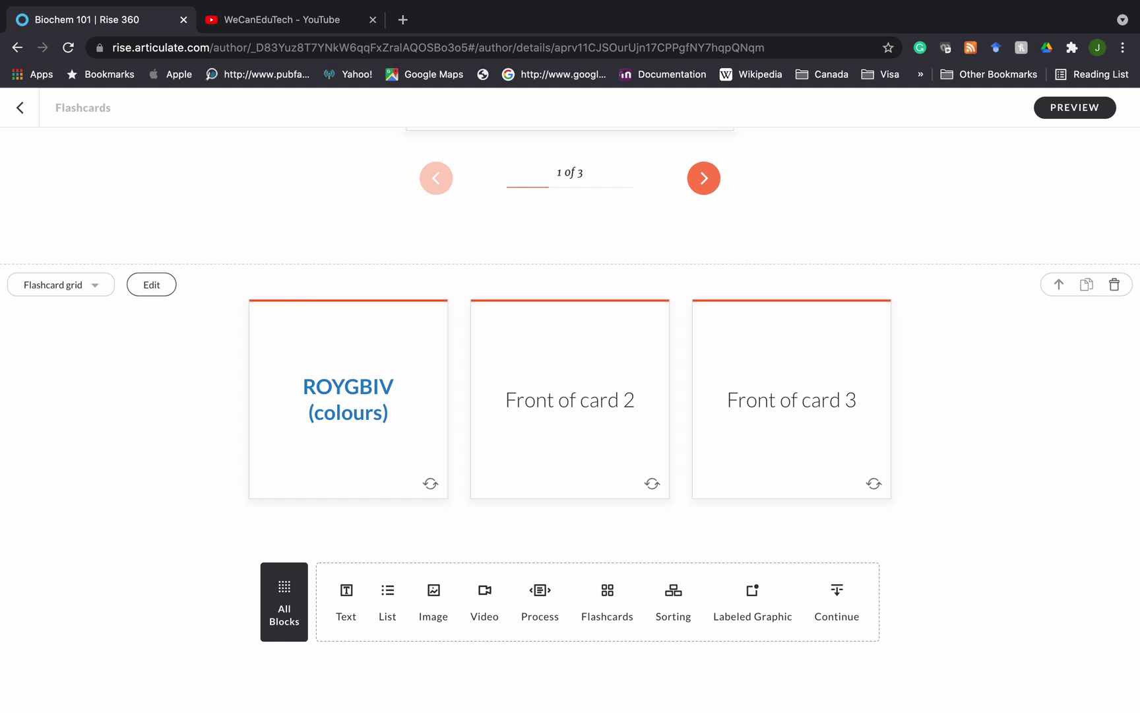
Reopen the grid editor and set card 2's front to a Centered Image showing mountains.jpg.
left_click(151, 285)
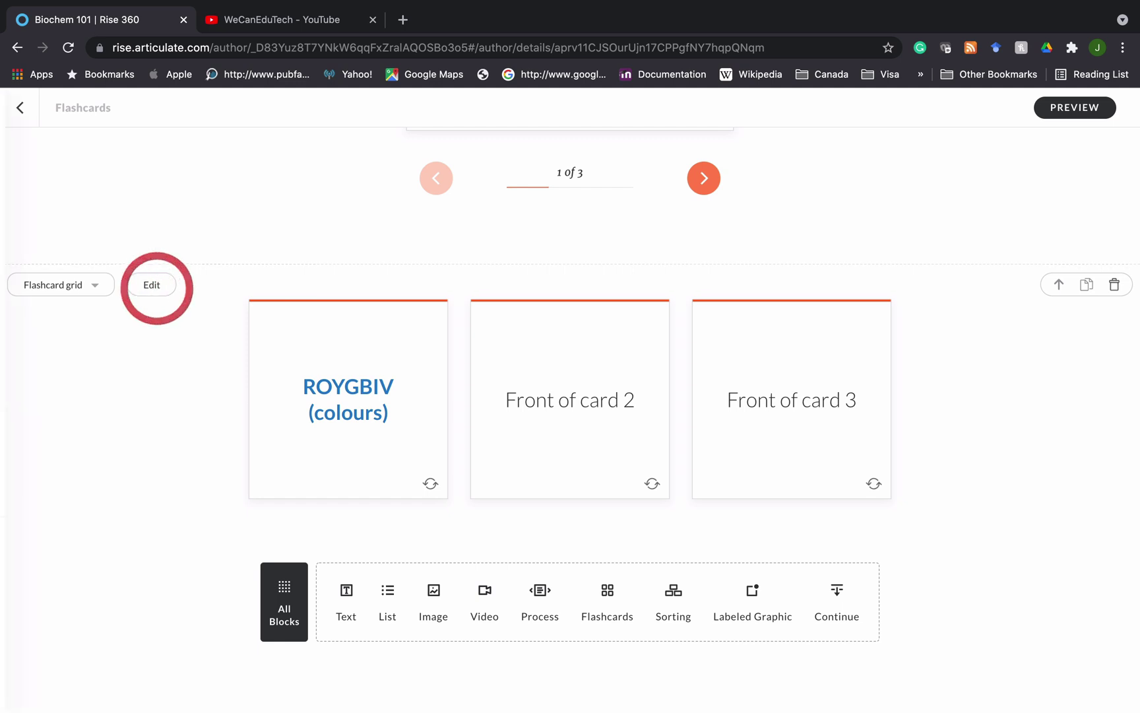
scroll(237, 396, "down", 4)
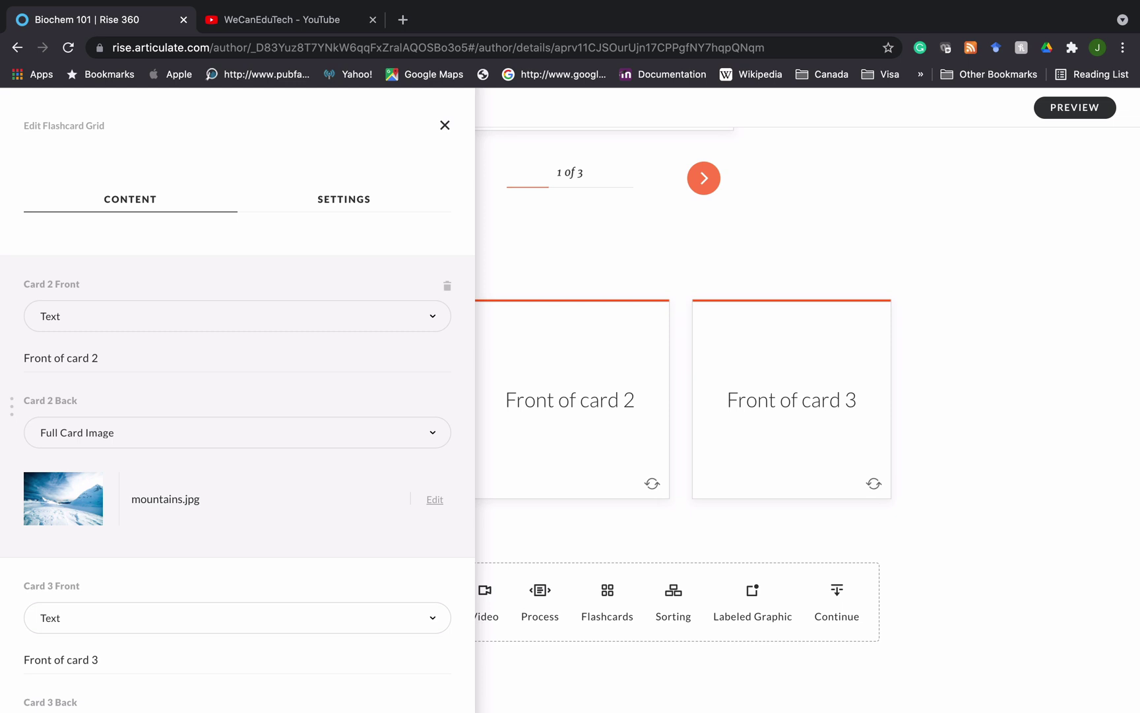
left_click(125, 314)
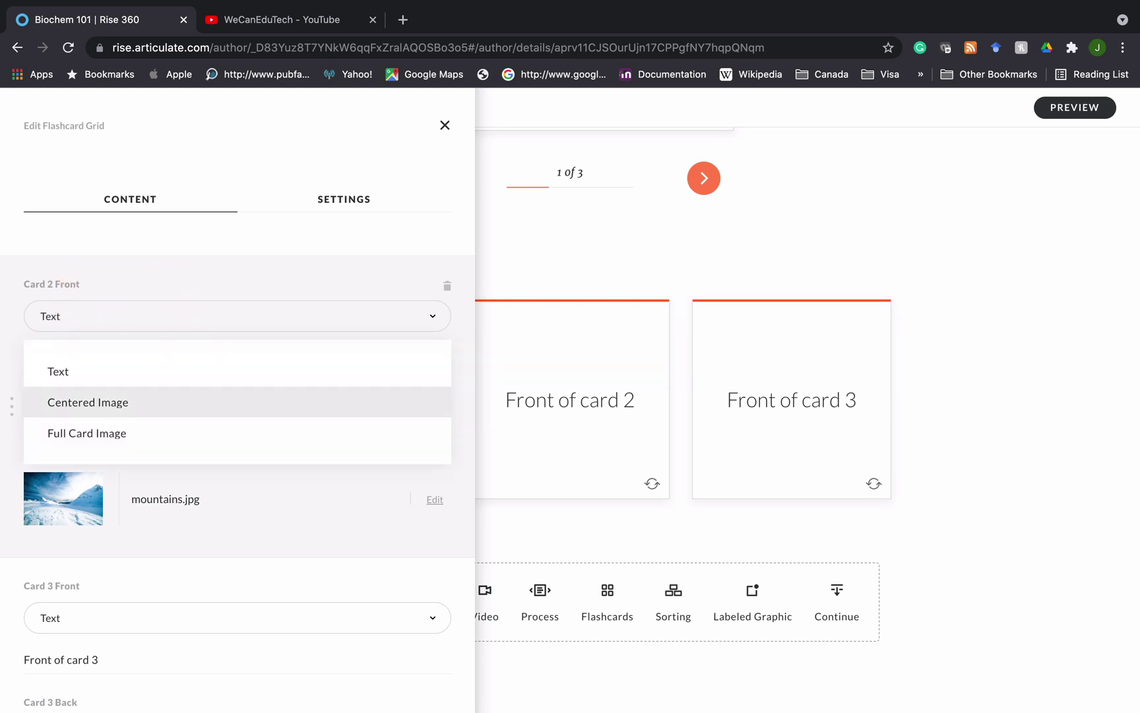
left_click(125, 401)
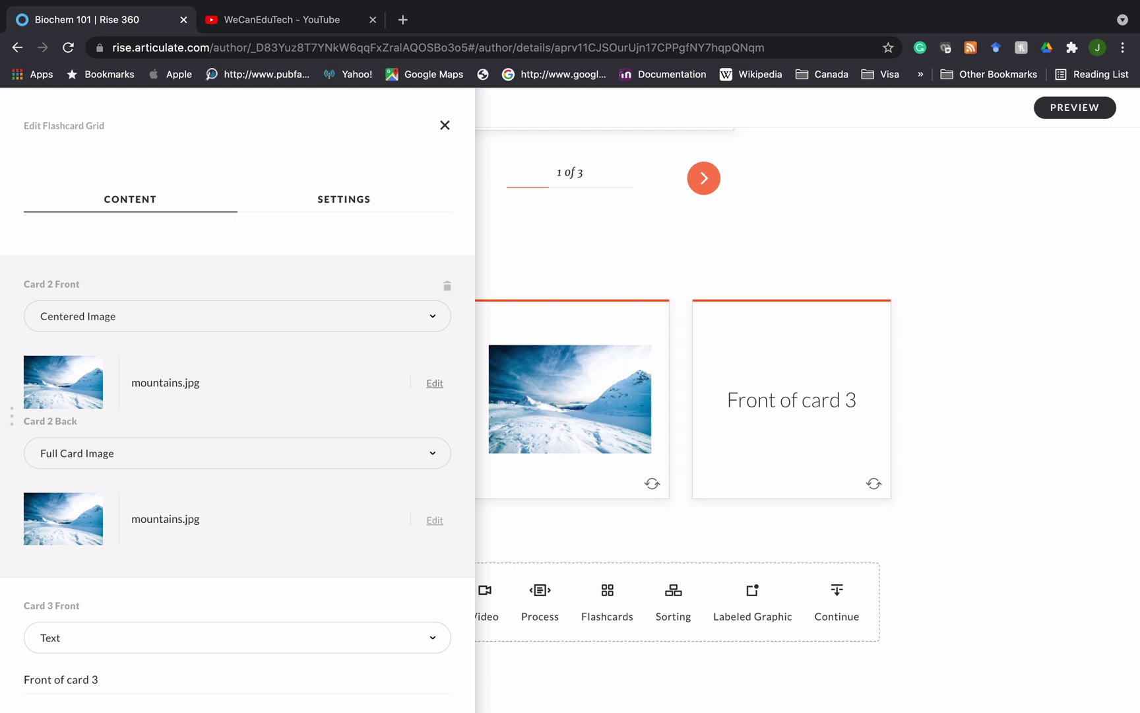
left_click(434, 383)
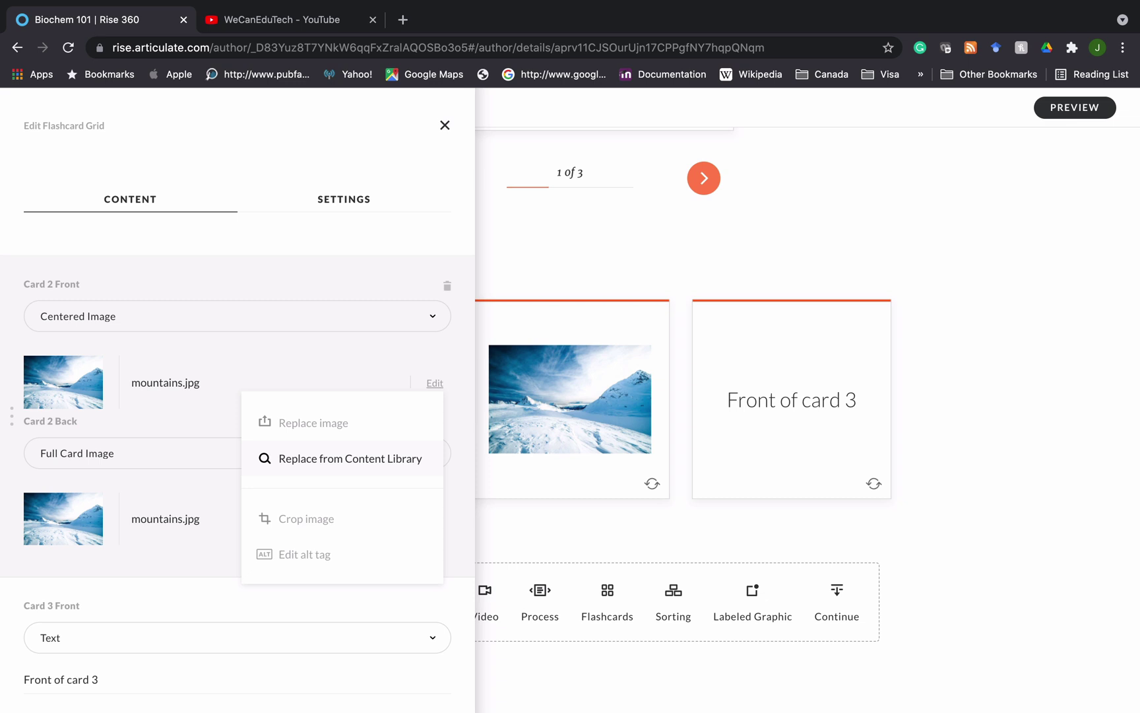
Search the Content Library for 'apple' and use the grey-background red apple photo on card 2's front.
left_click(350, 458)
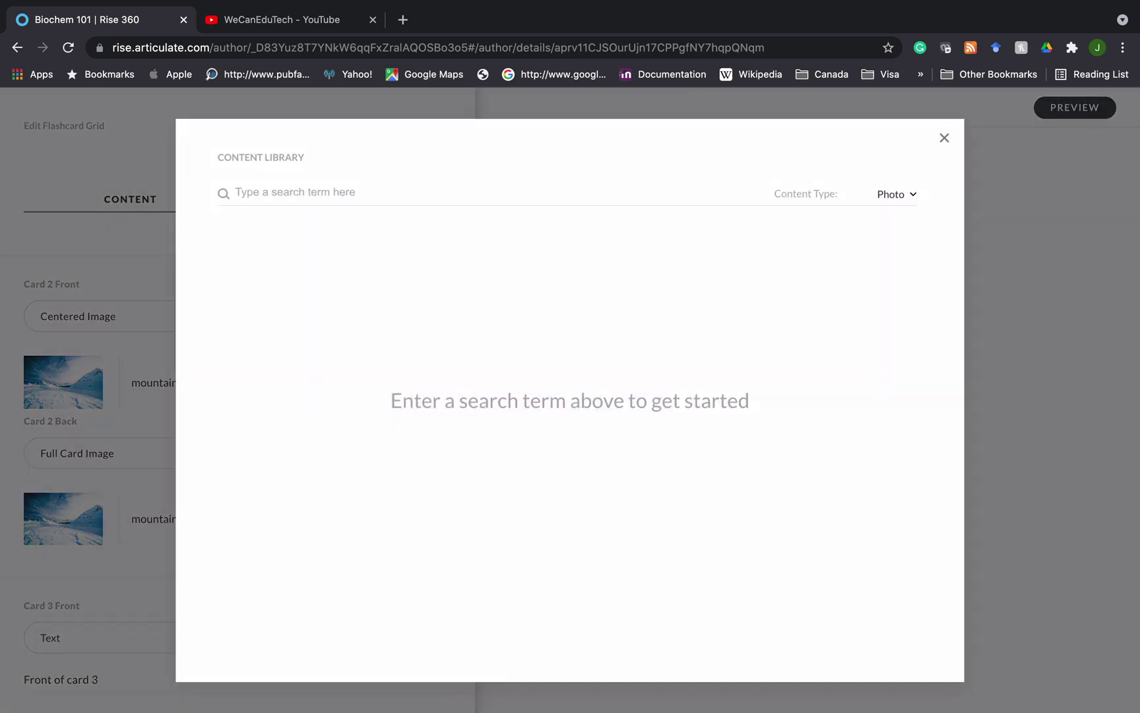
type("apple")
key("Return")
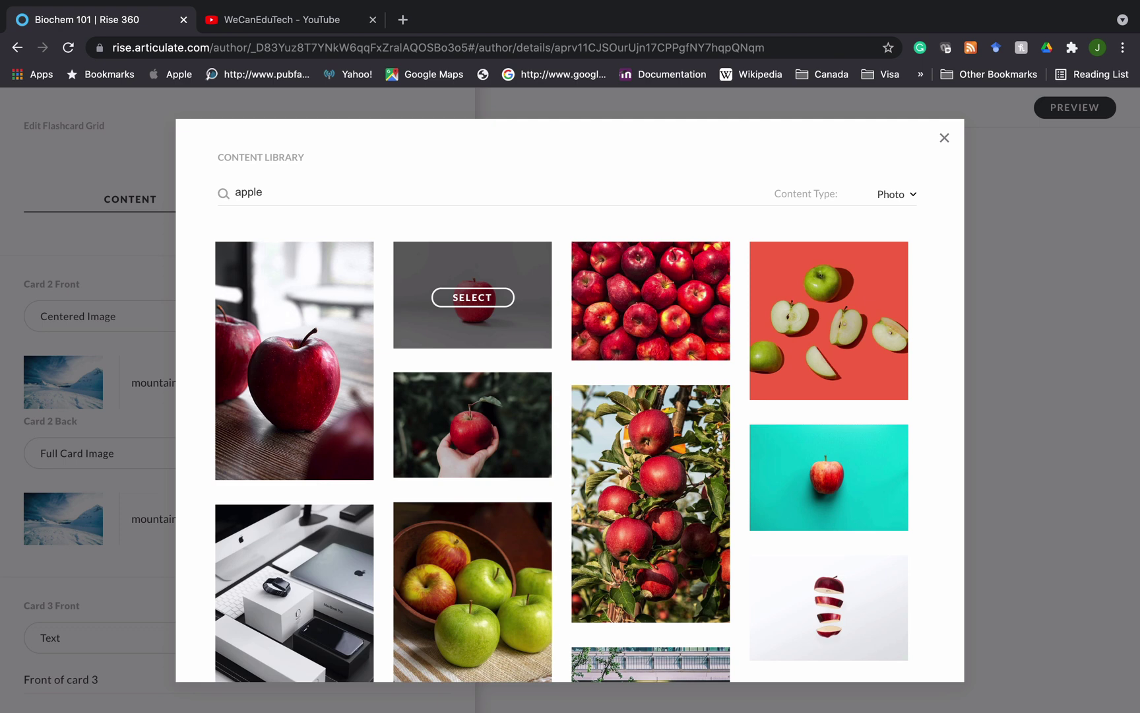
left_click(472, 297)
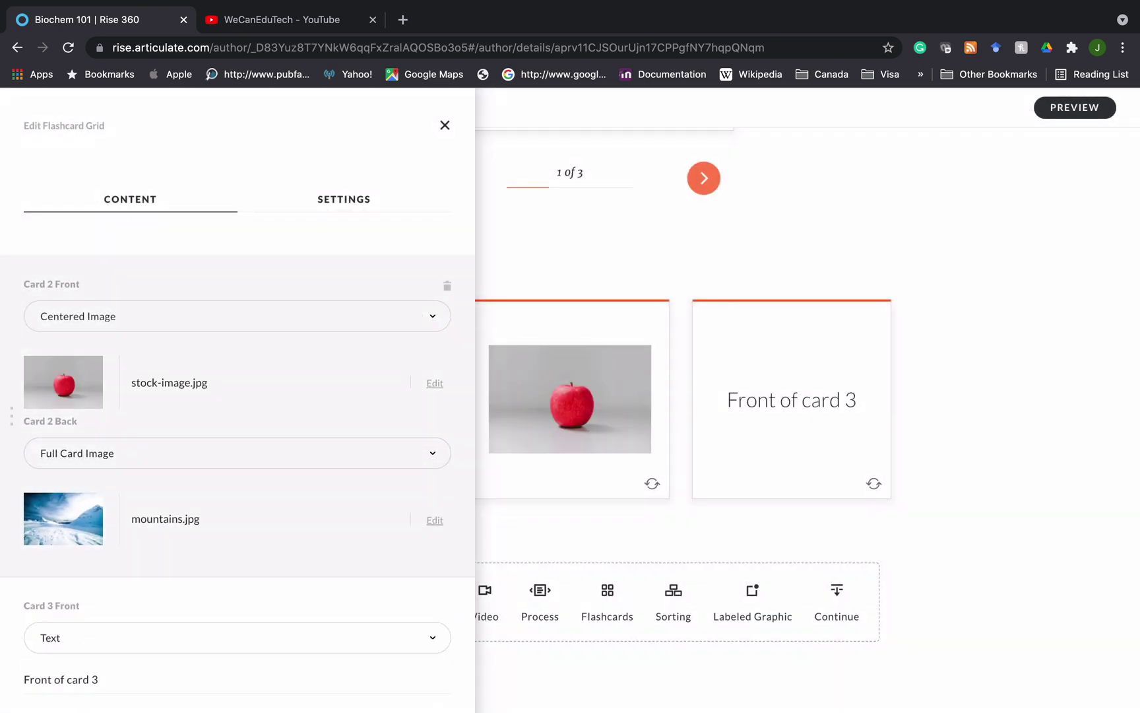
Switch card 2's back to Text and replace 'Back of card 2' with 'Apple'.
scroll(237, 396, "down", 3)
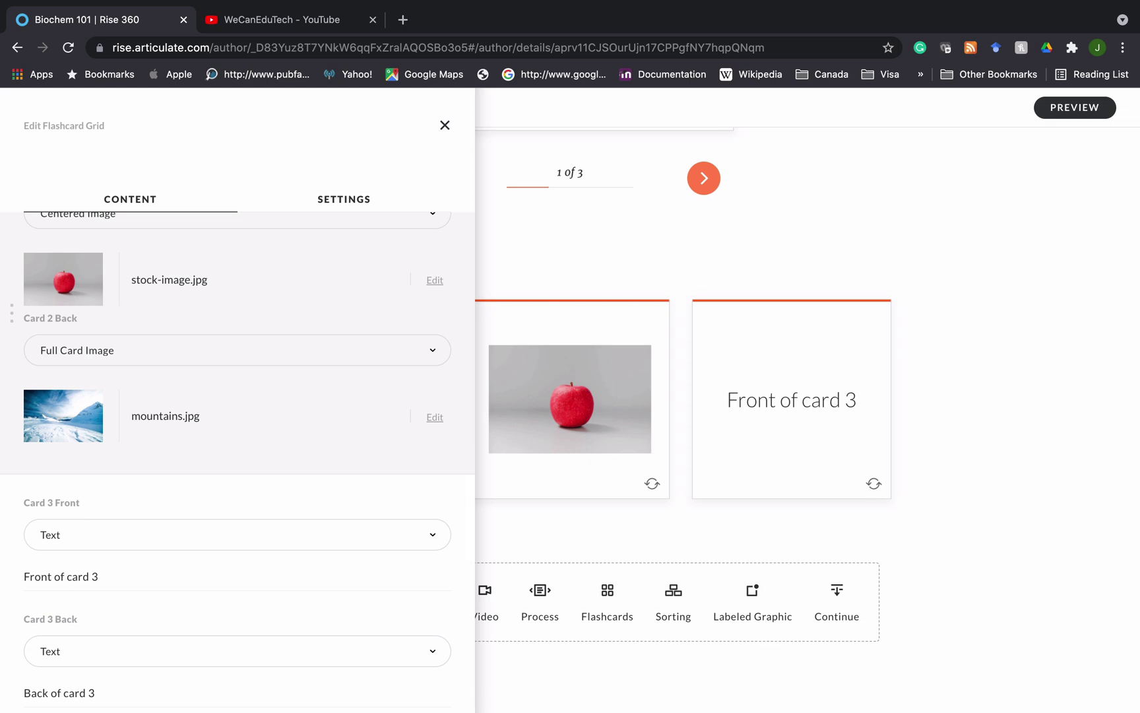
left_click(244, 350)
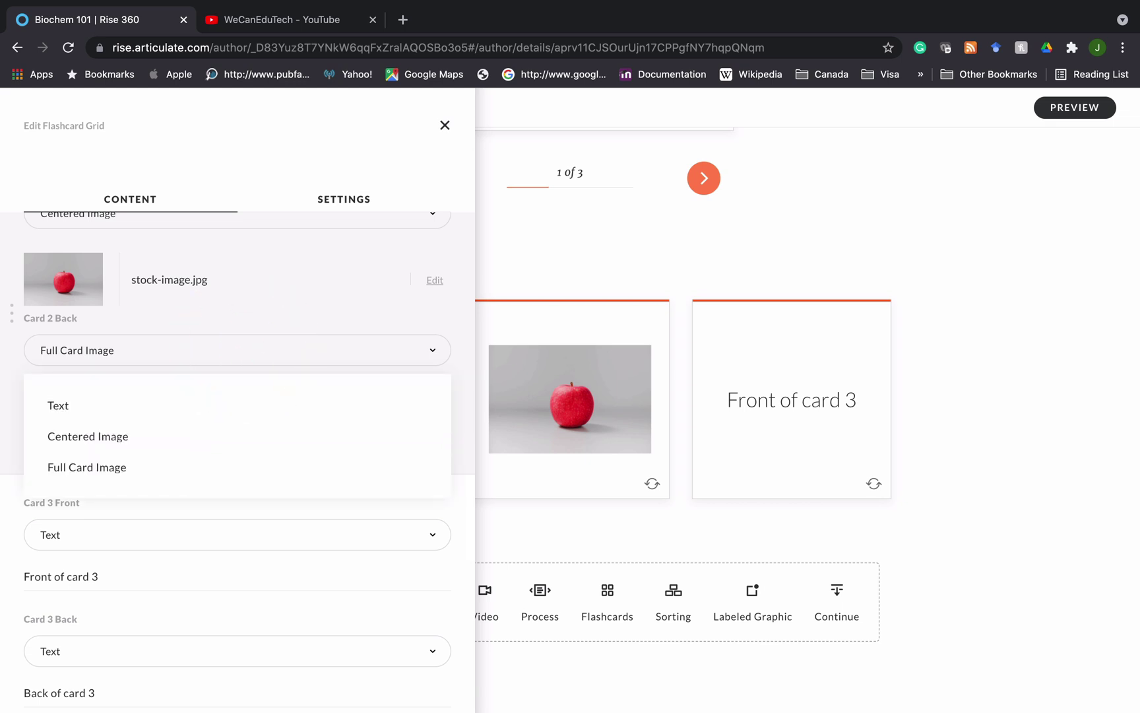
left_click(74, 399)
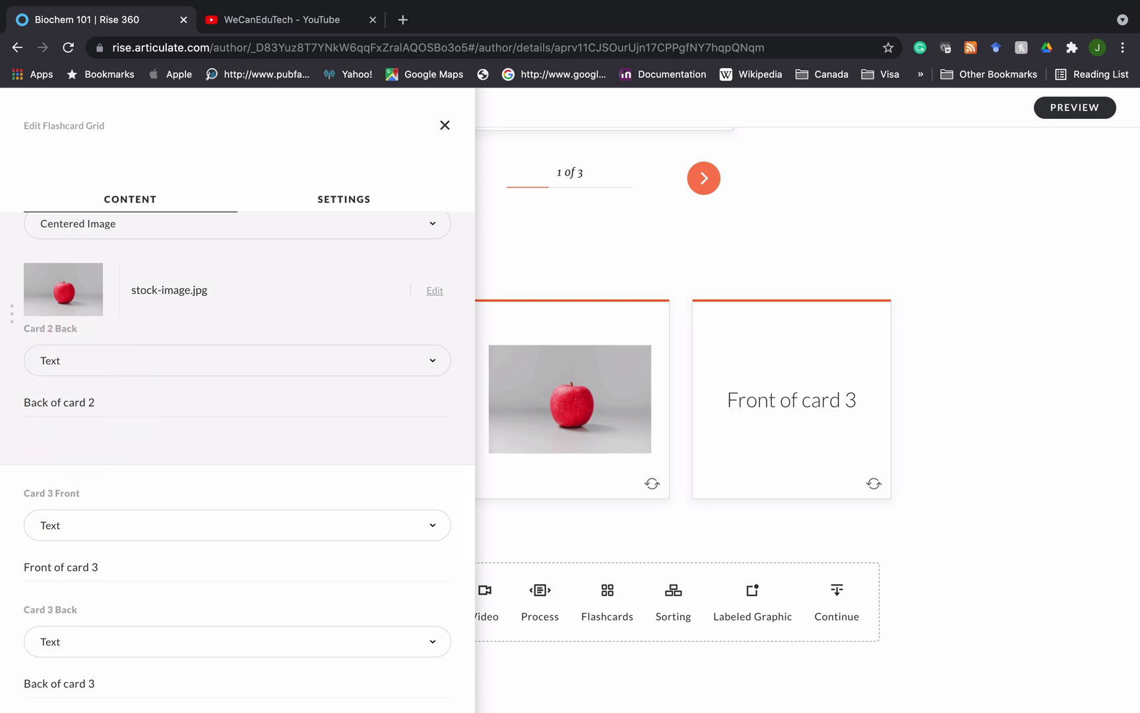
left_click(92, 401)
left_click_drag(96, 401, 61, 400)
left_click(6, 401)
left_click(42, 403)
left_click_drag(112, 402, 26, 400)
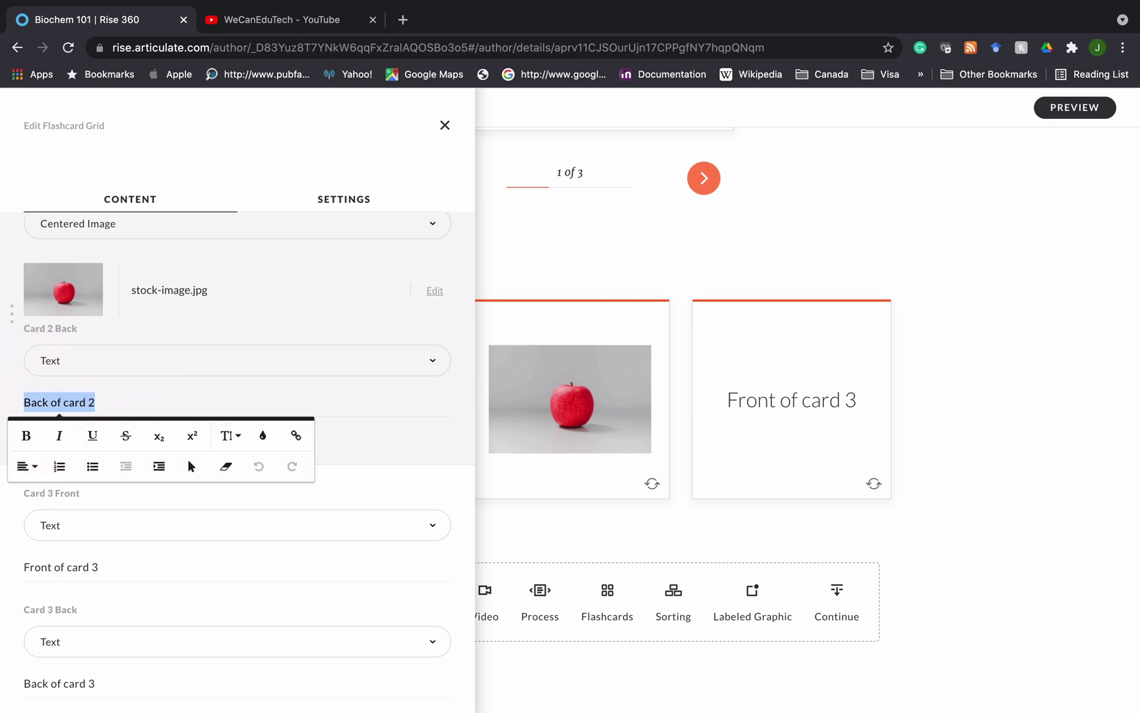
type("Appl")
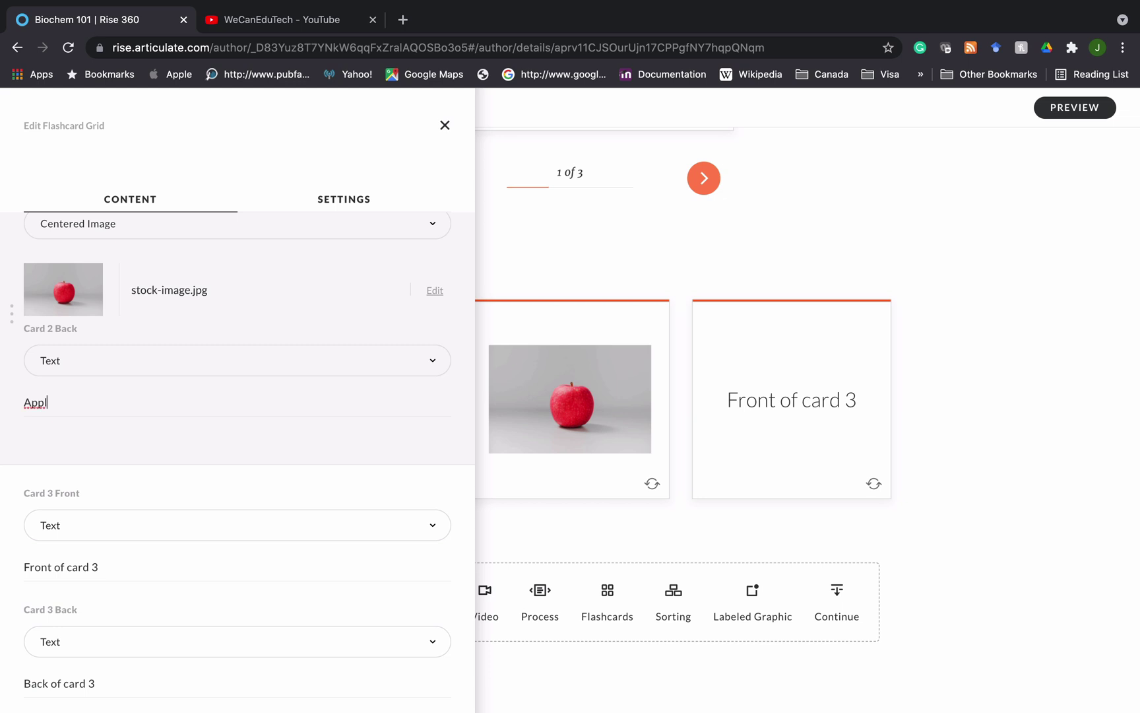
type("e")
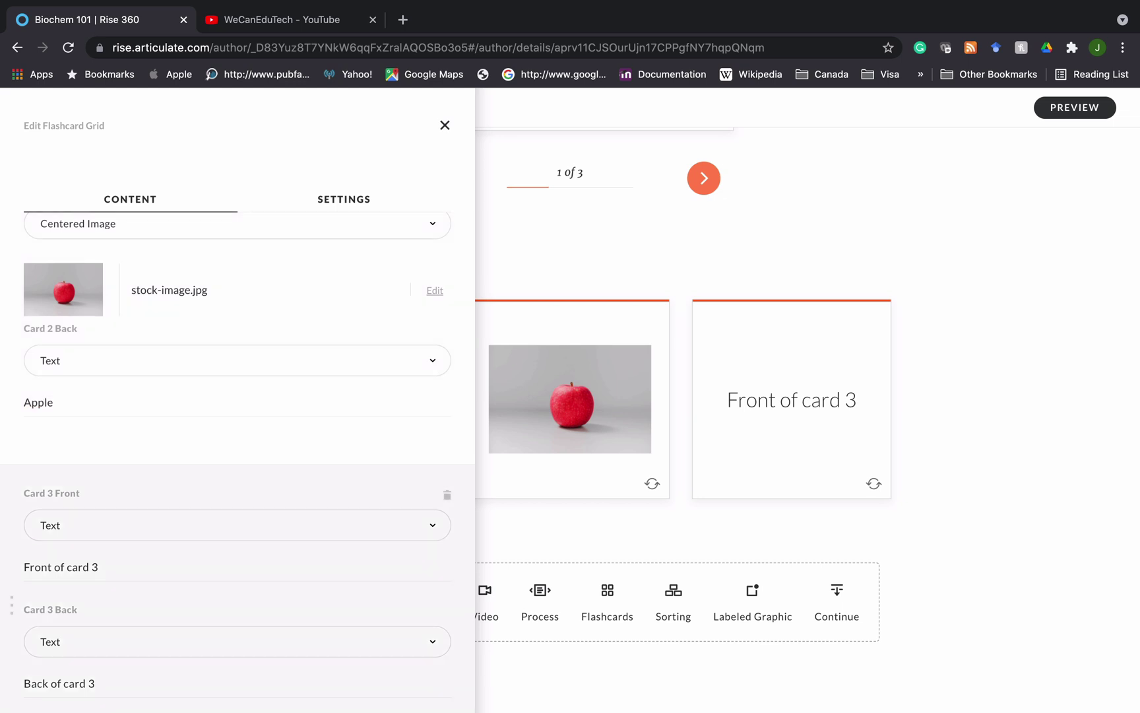
scroll(237, 462, "down", 3)
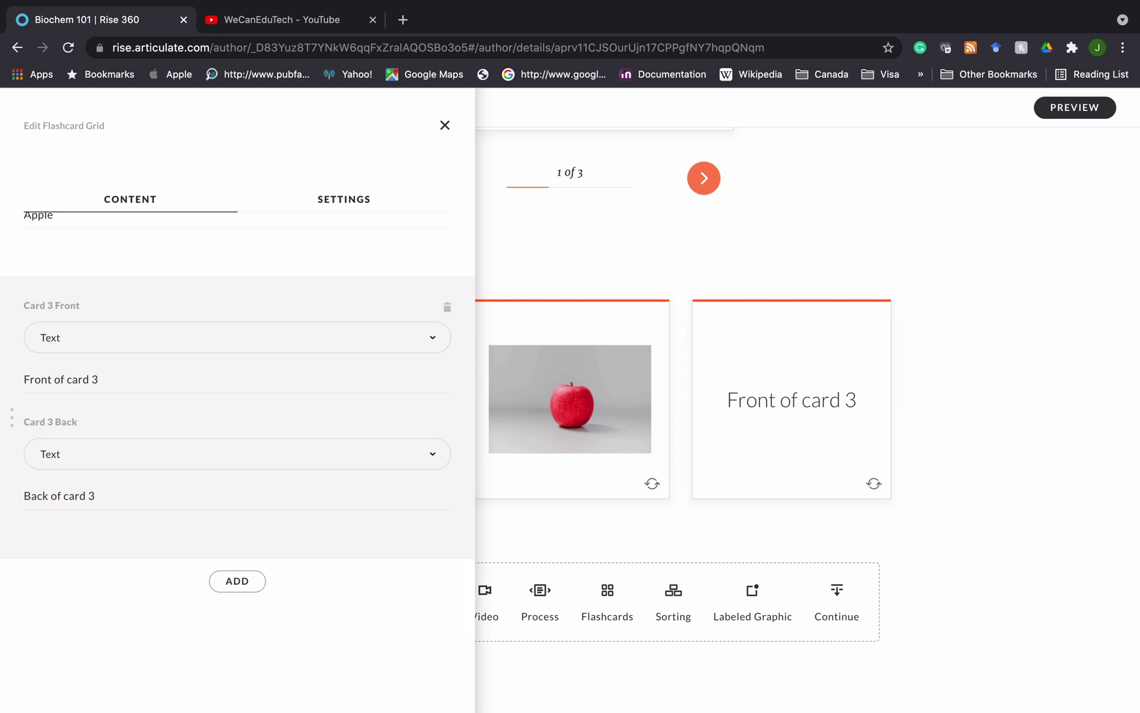
left_click(114, 330)
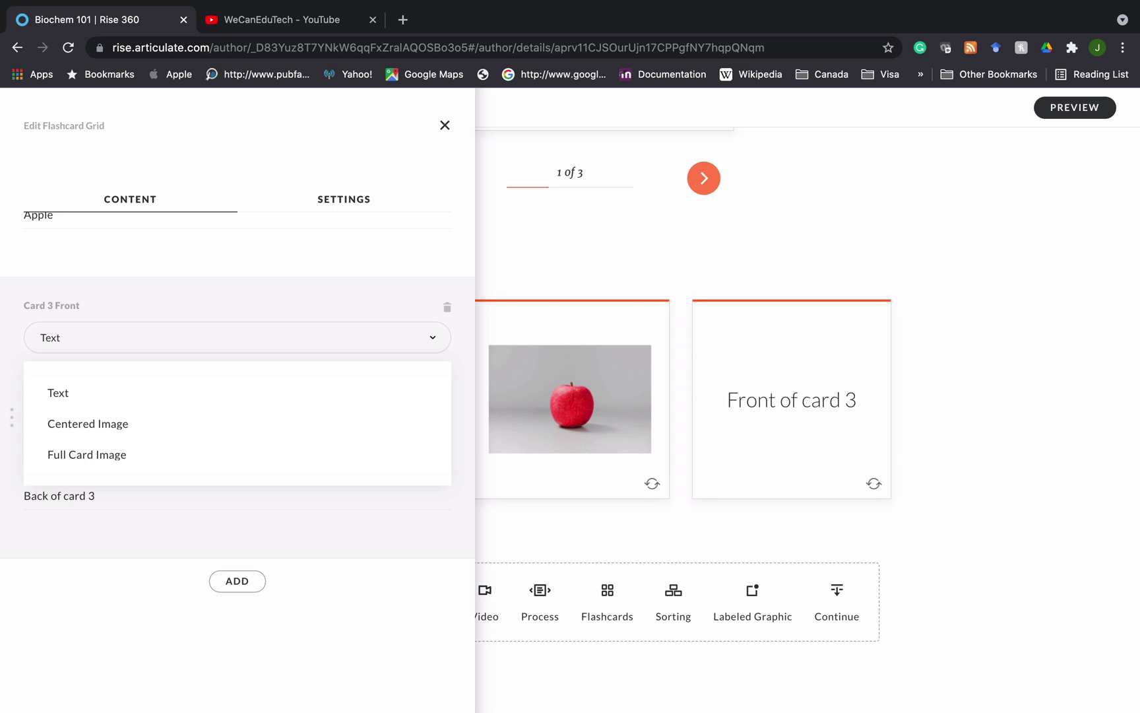
left_click(133, 520)
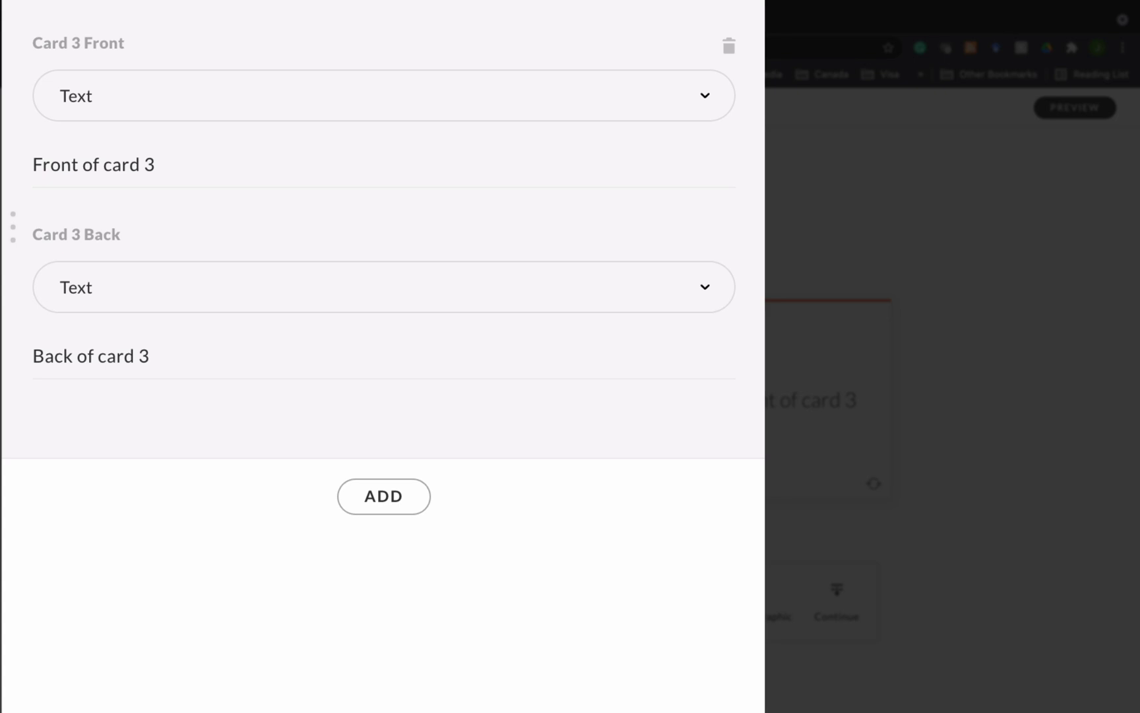
Replace card 3's front placeholder with 'The' and start a new line below it for quick insert.
left_click(155, 163)
mouse_move(156, 163)
left_mouse_down()
mouse_move(28, 148)
mouse_move(26, 165)
left_mouse_up()
left_click(26, 163)
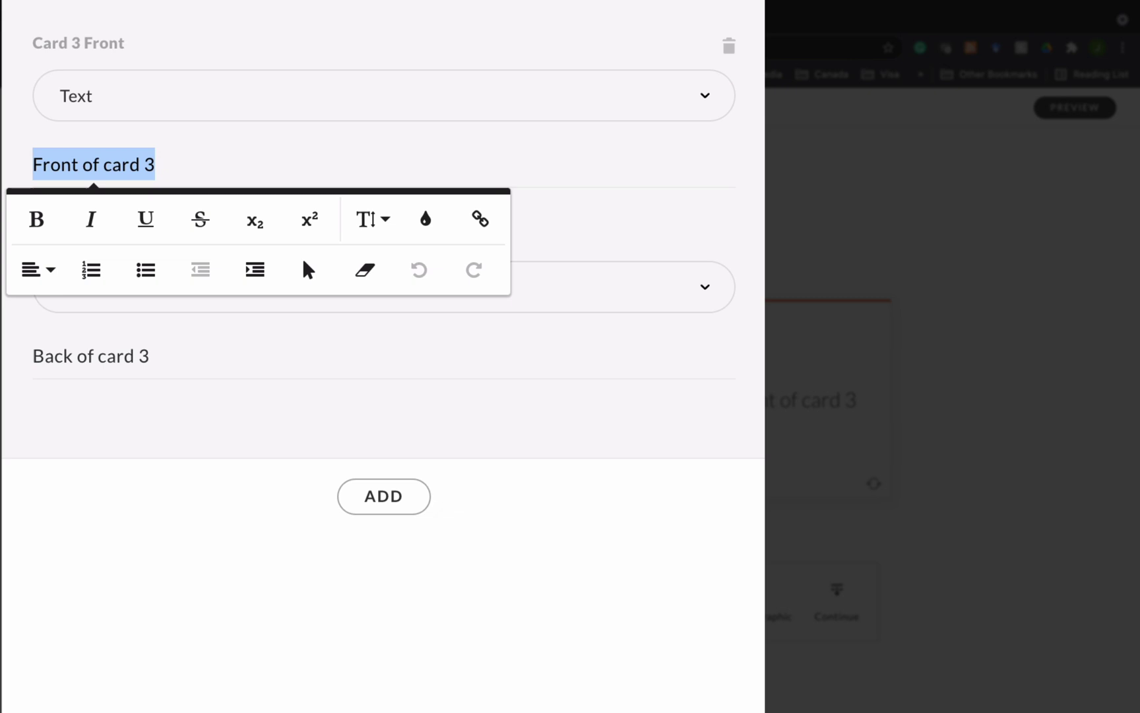
type("The")
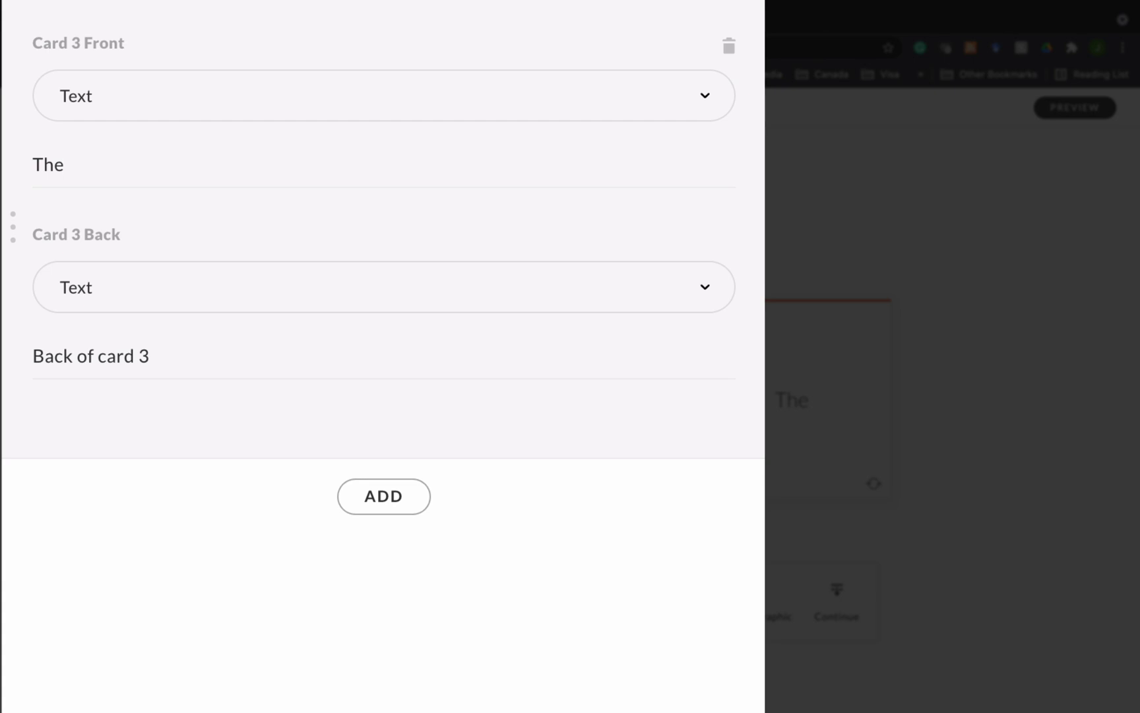
key("Return")
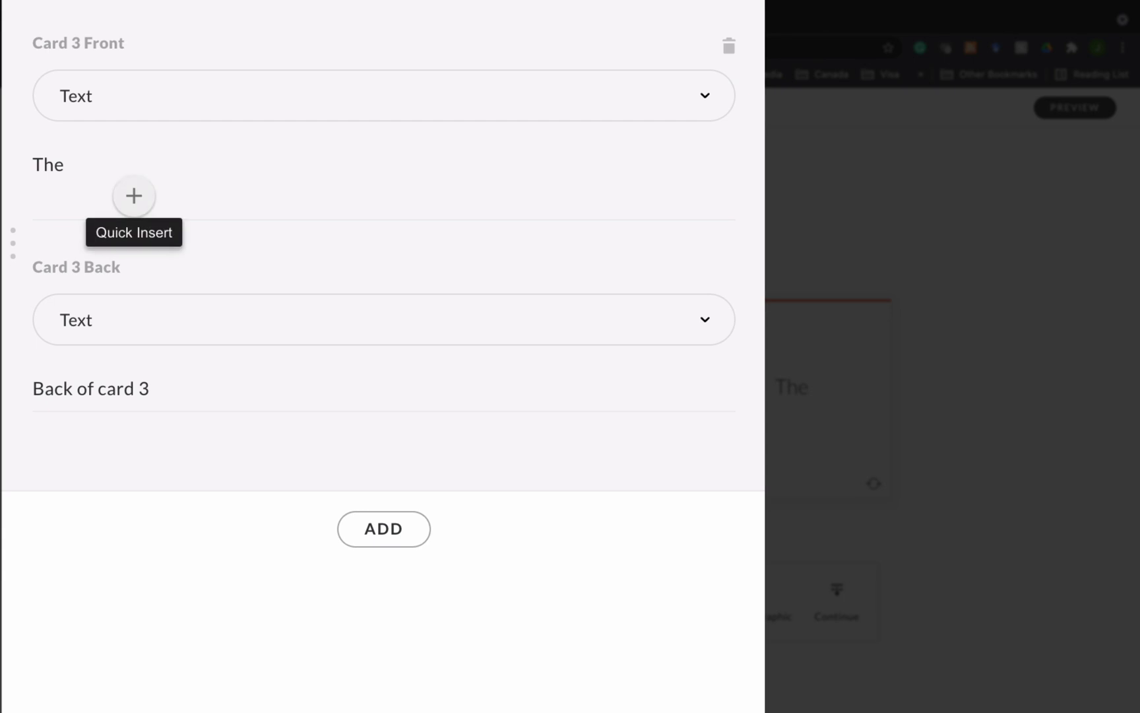
left_click(134, 195)
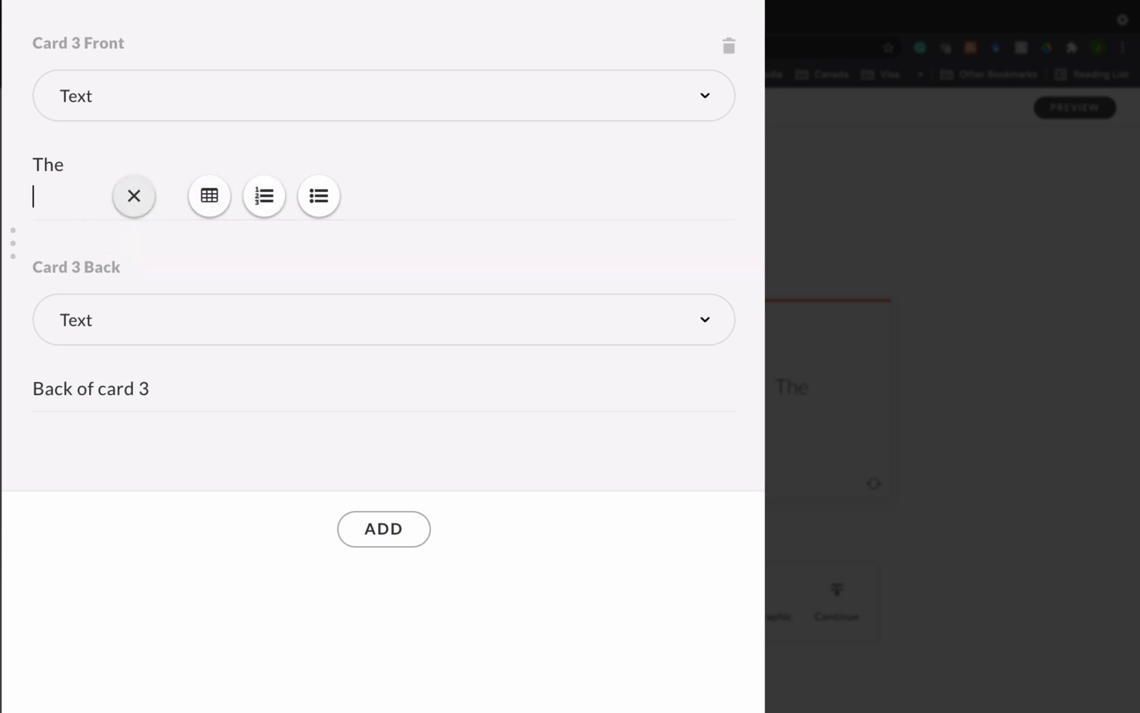
Insert a 2x2 table under 'The' and fill its cells with erthrewg, er, gh and dfghjre.
left_click(209, 195)
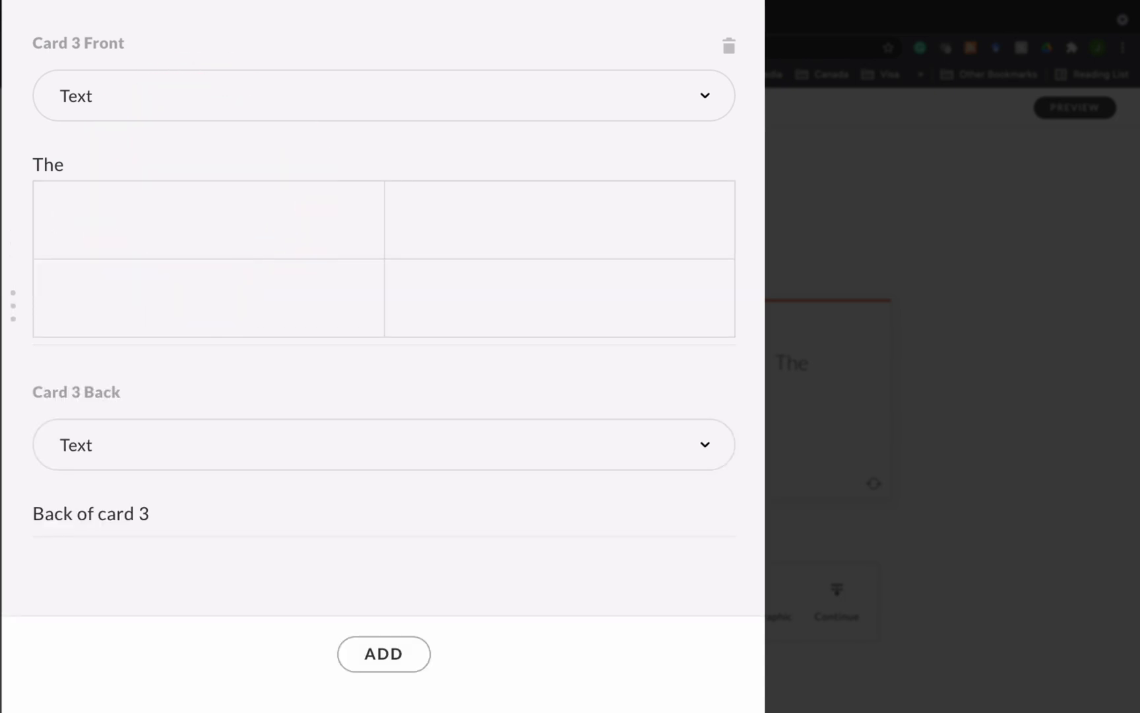
type("erthrewg")
left_click(499, 232)
type("er")
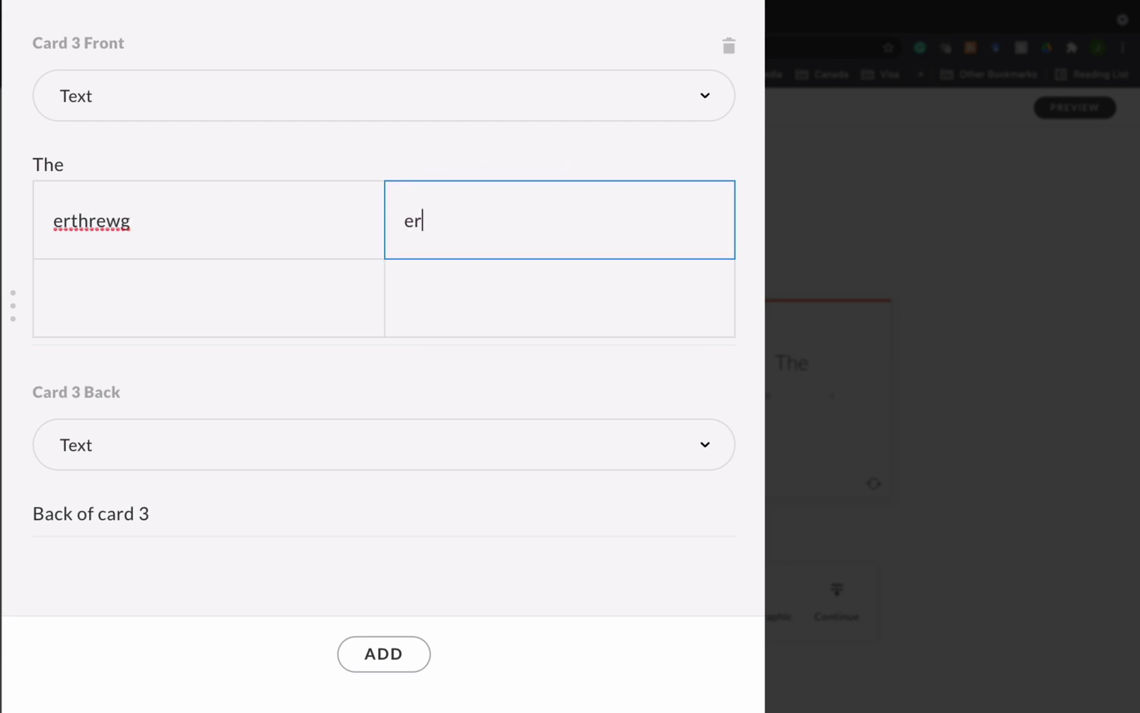
left_click(236, 293)
type("gh")
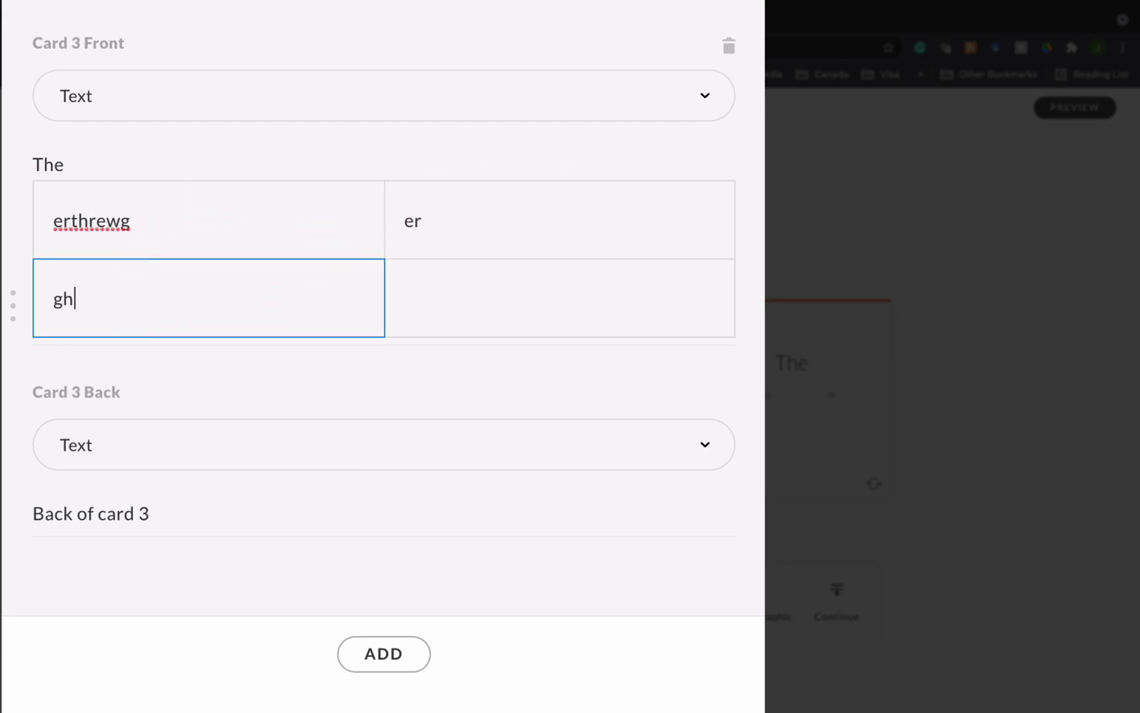
left_click(602, 298)
type("dfghjre")
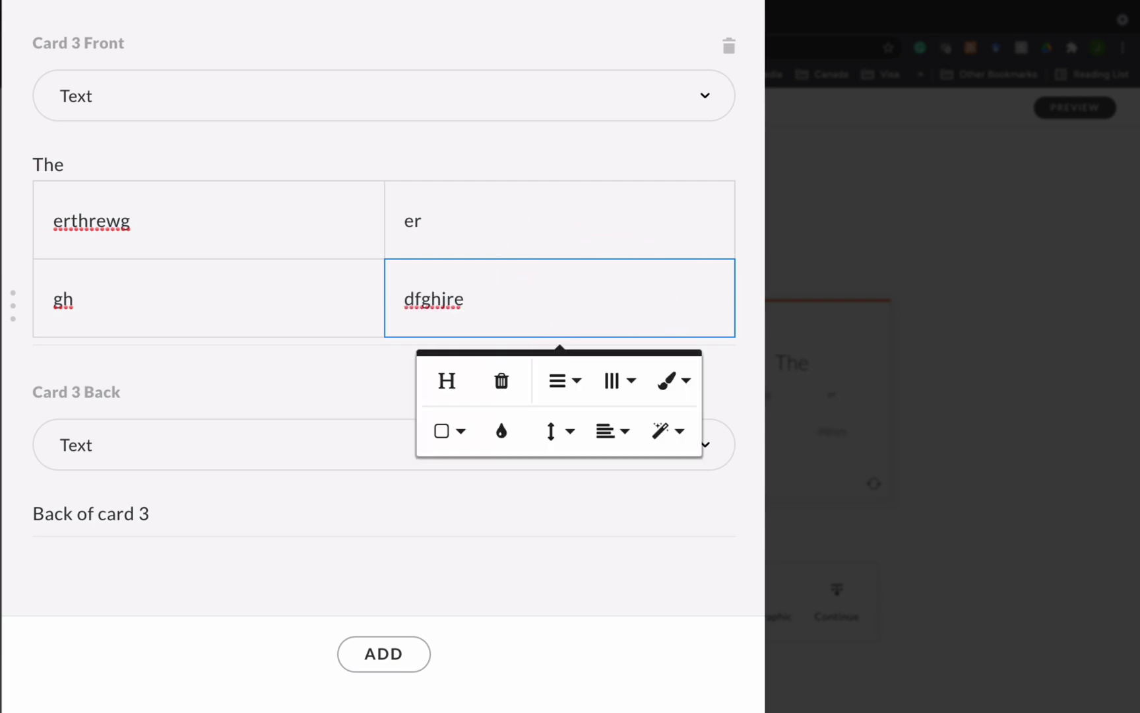
Bold 'The' and extend the heading to read 'The table example'.
left_click_drag(73, 166, 33, 164)
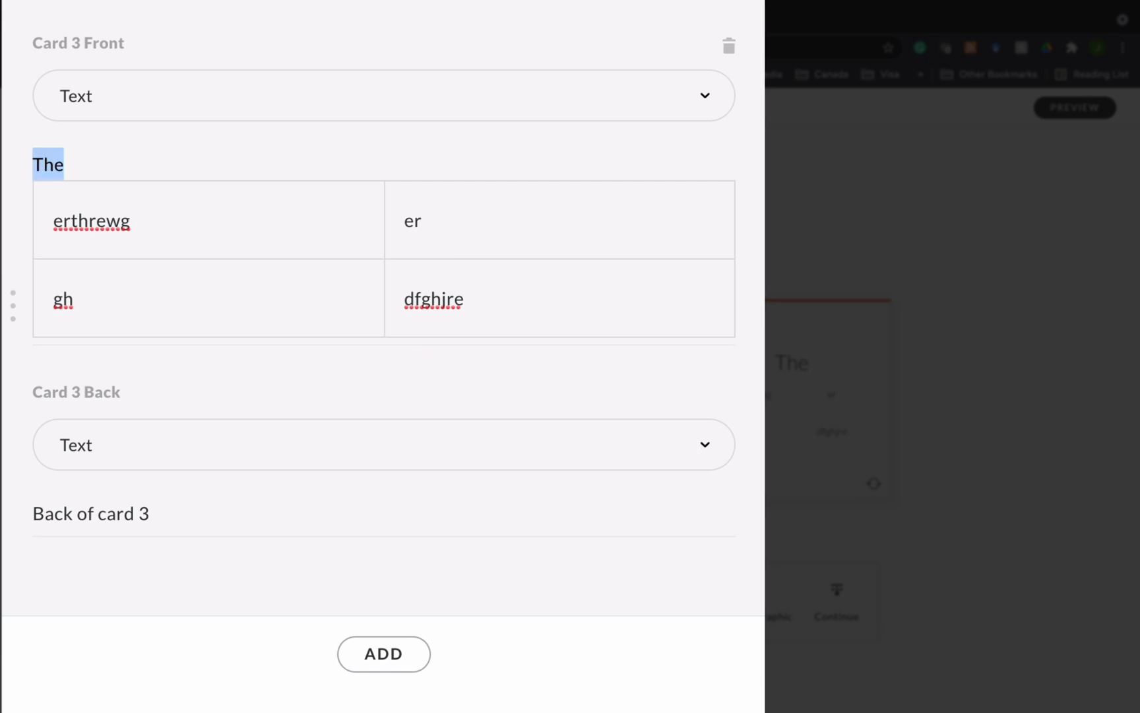
left_click(37, 217)
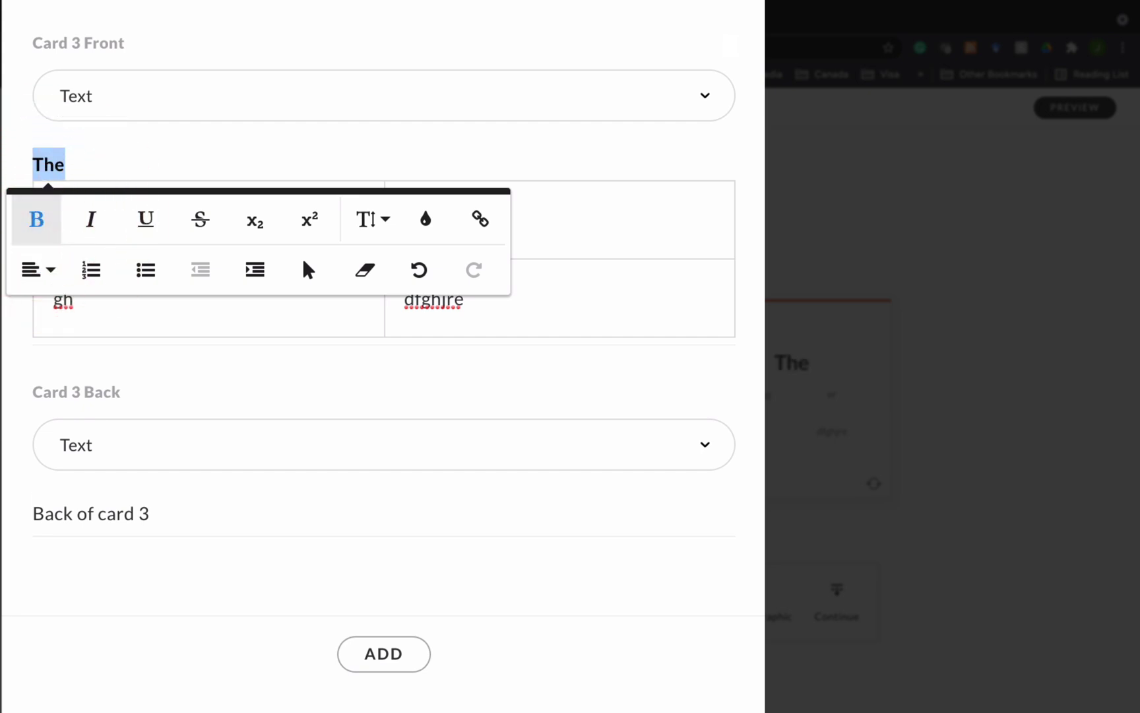
left_click(68, 164)
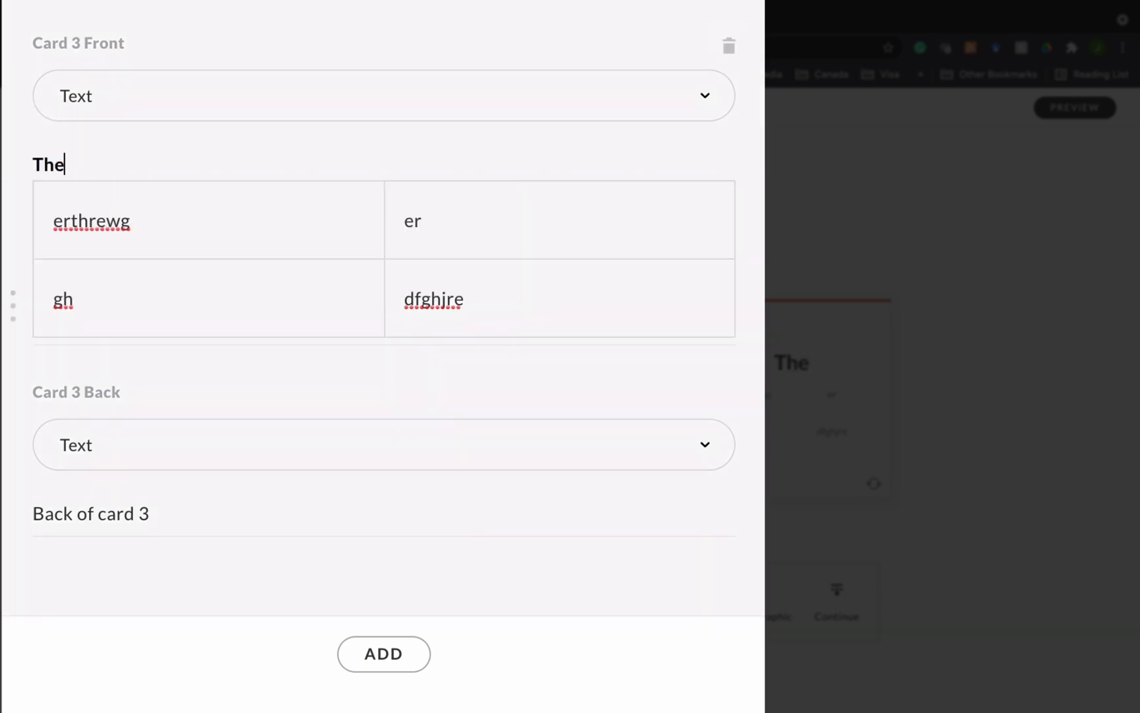
type("table e")
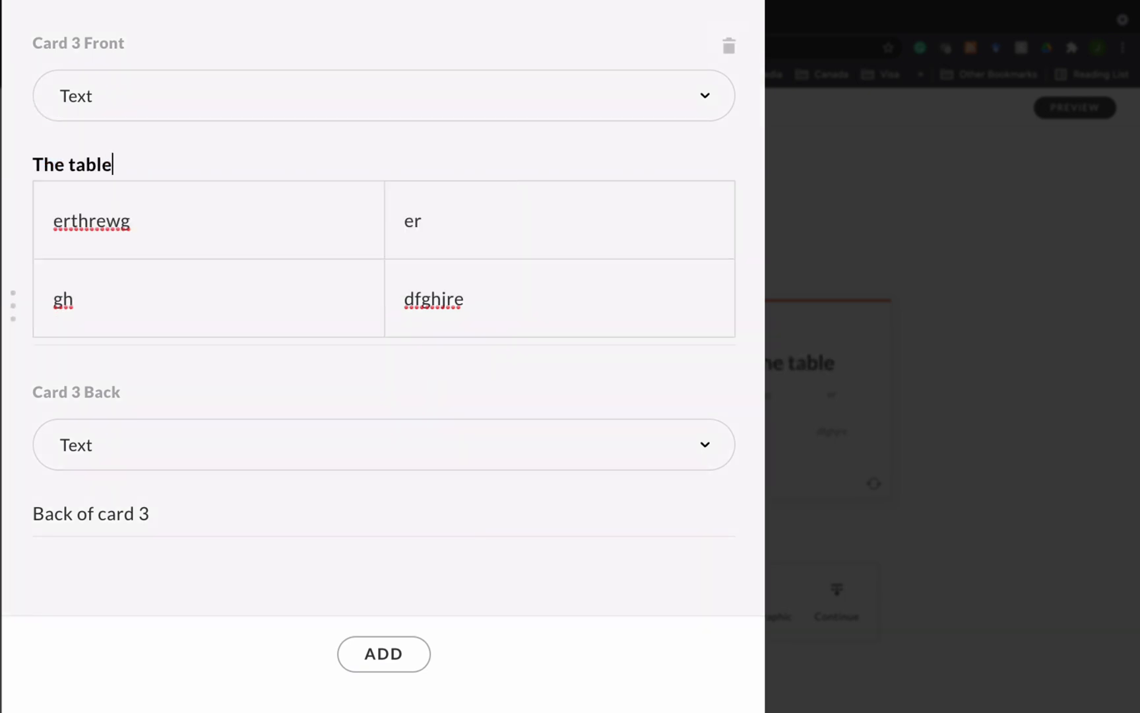
type("xample")
left_click(66, 299)
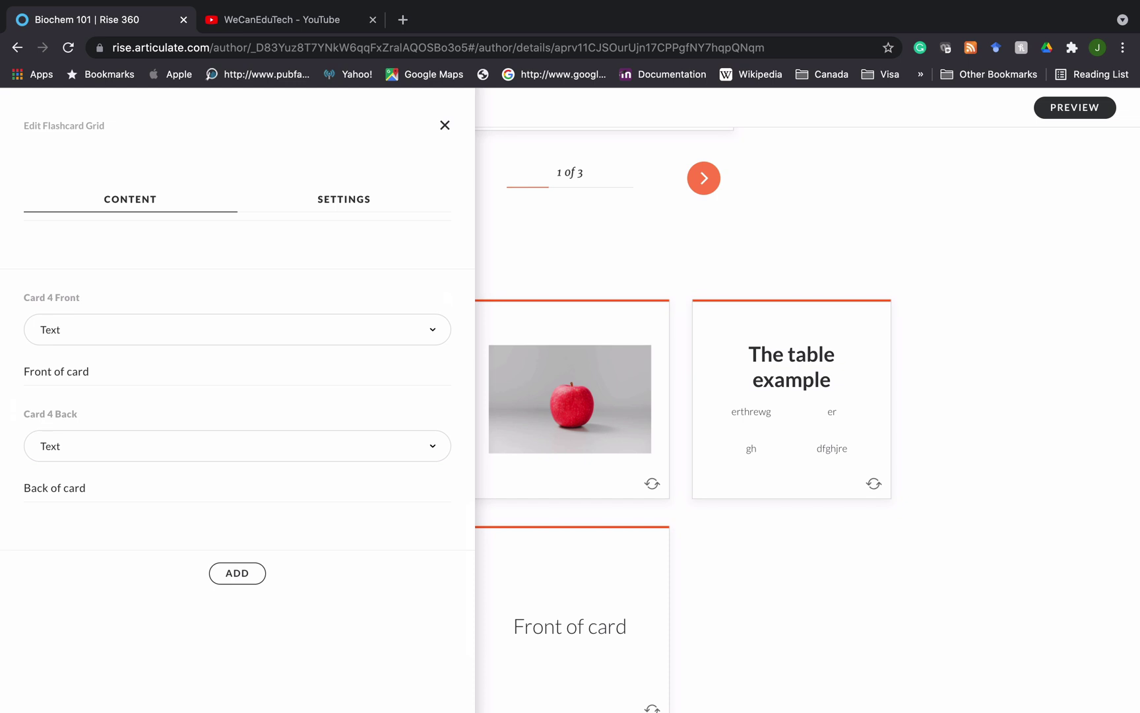
Add another blank placeholder card to the flashcard grid.
left_click(237, 573)
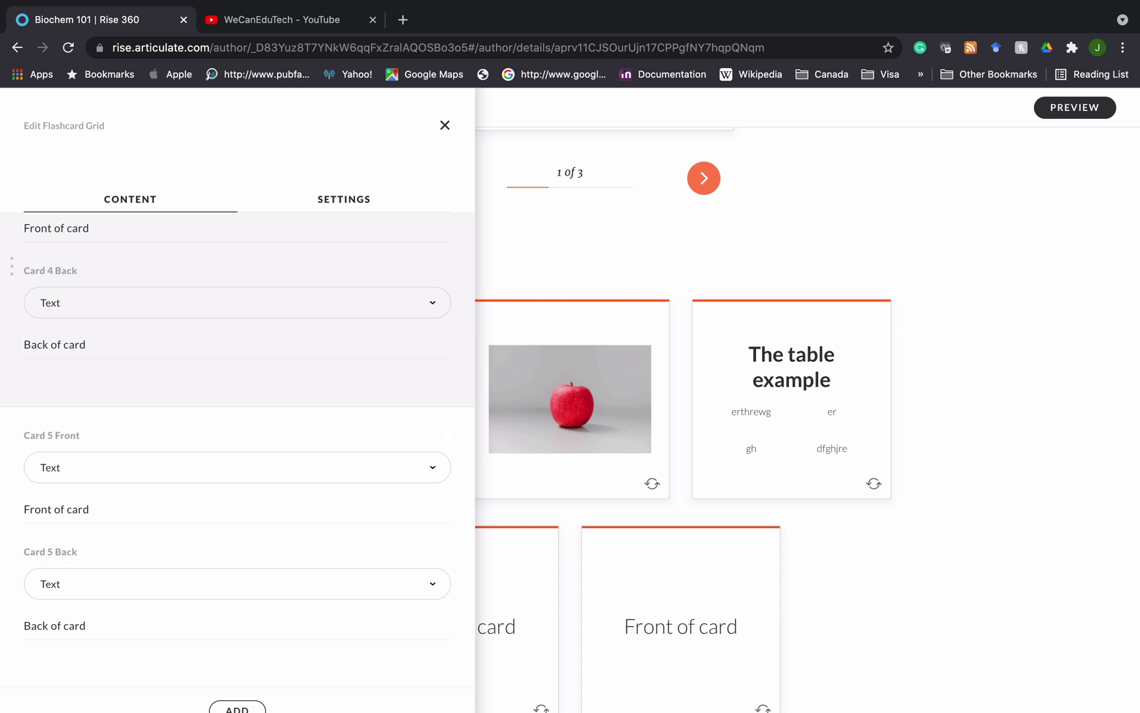
Close the grid editor and flip the ROYGBIV, apple and table cards to check their backs.
left_click(972, 318)
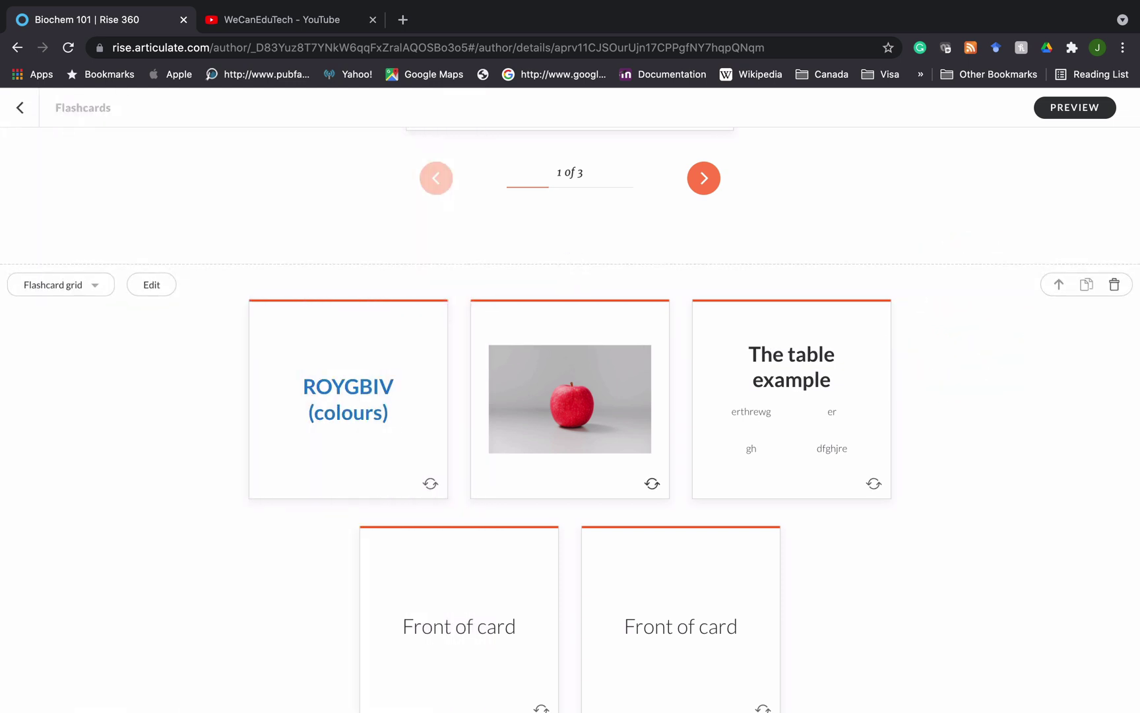
scroll(571, 422, "down", 3)
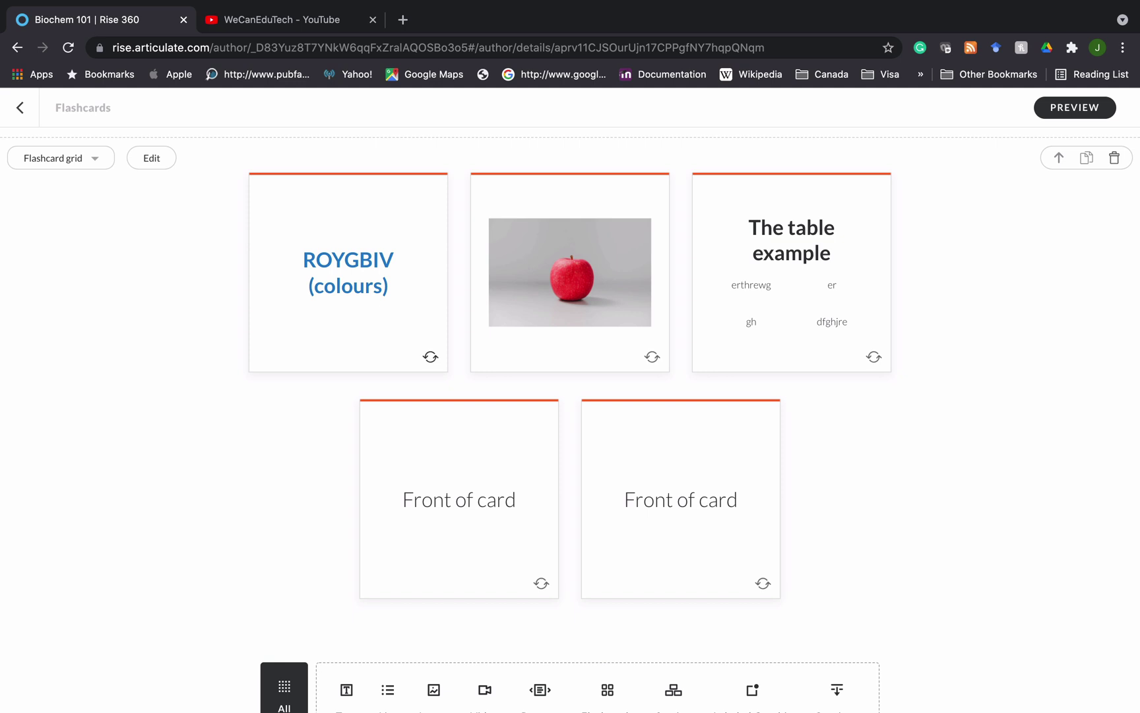
left_click(430, 357)
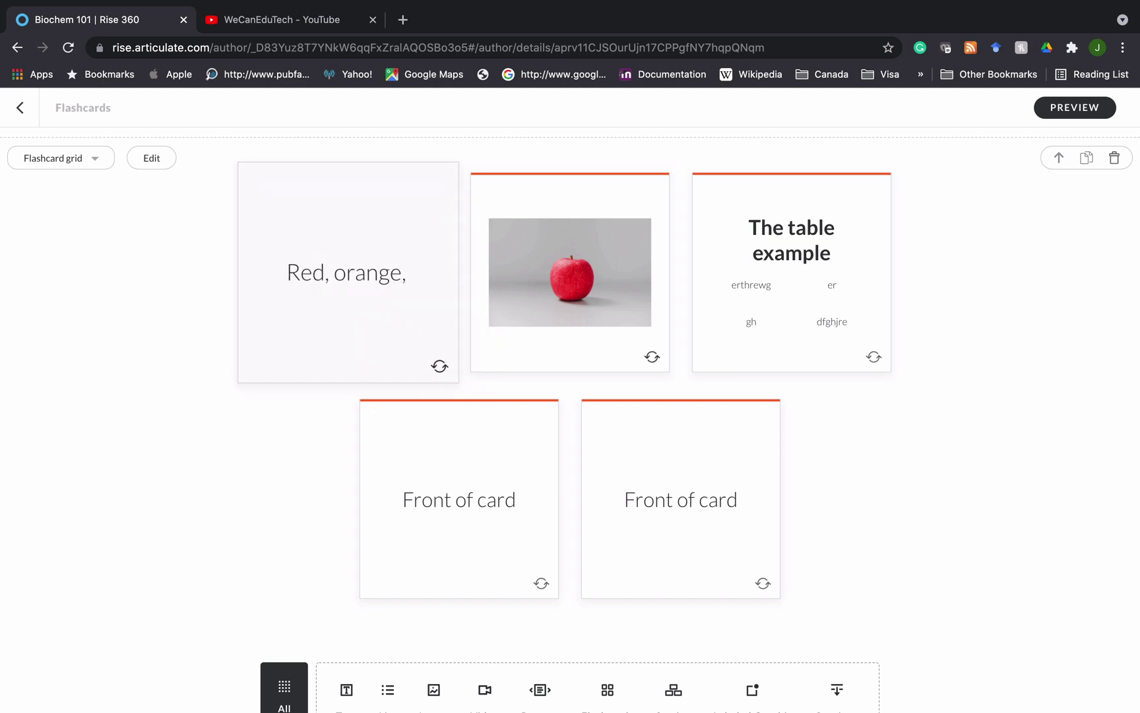
left_click(652, 357)
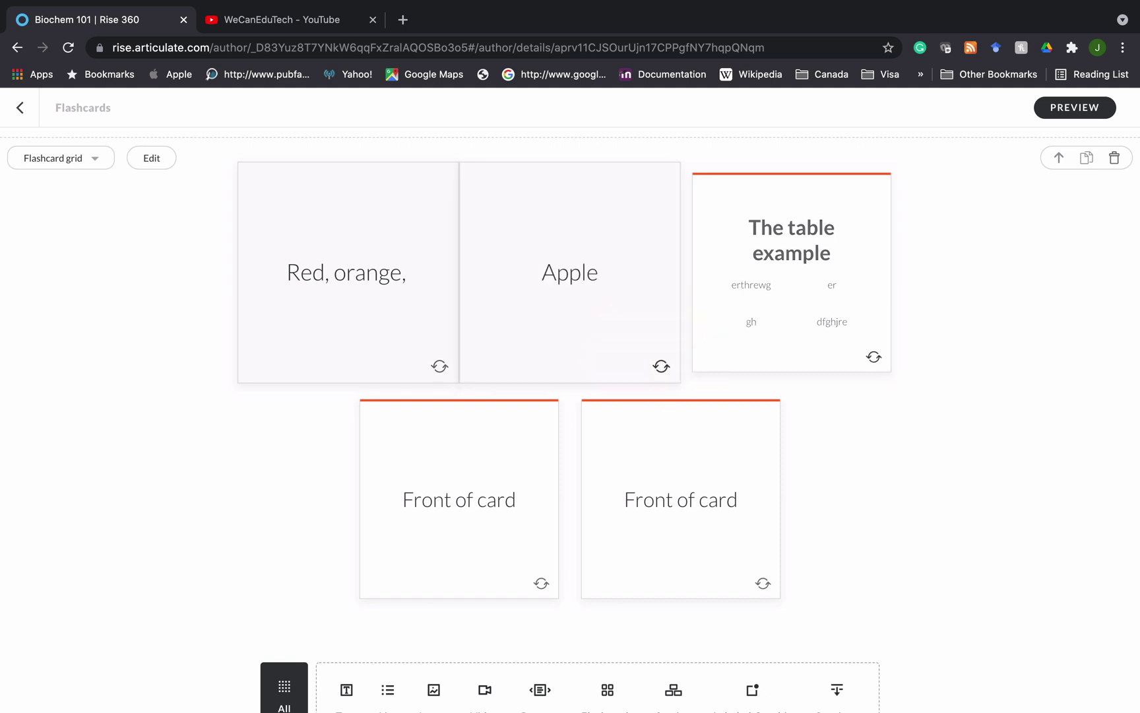
left_click(874, 358)
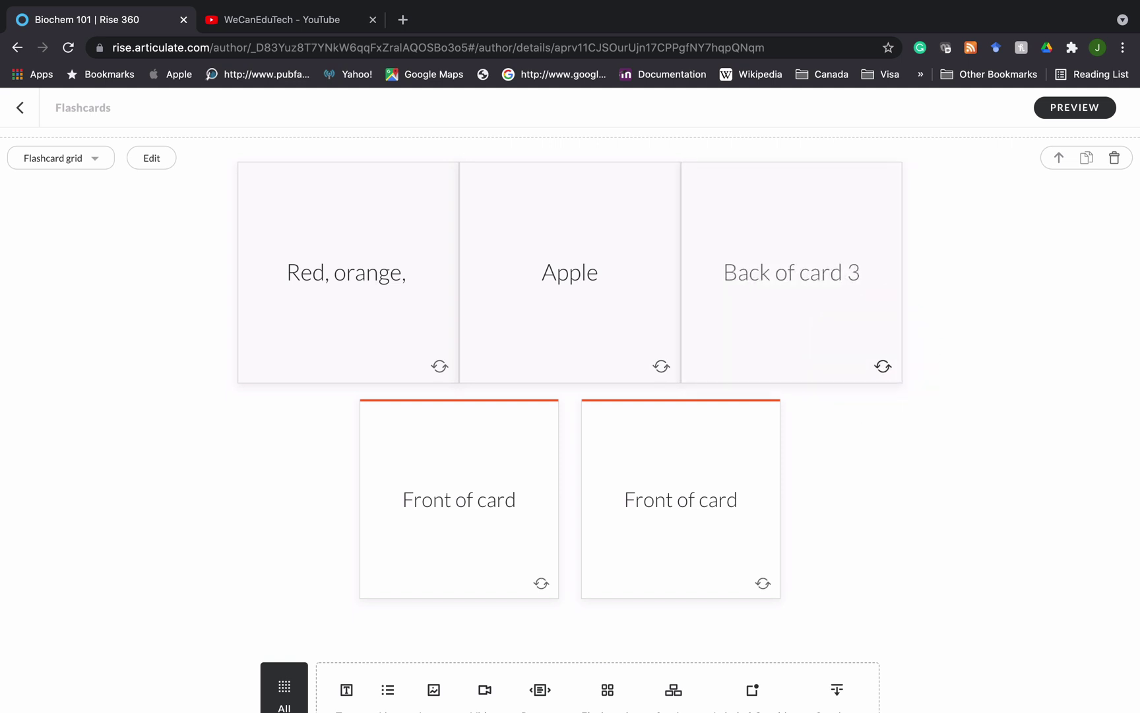
left_click(874, 358)
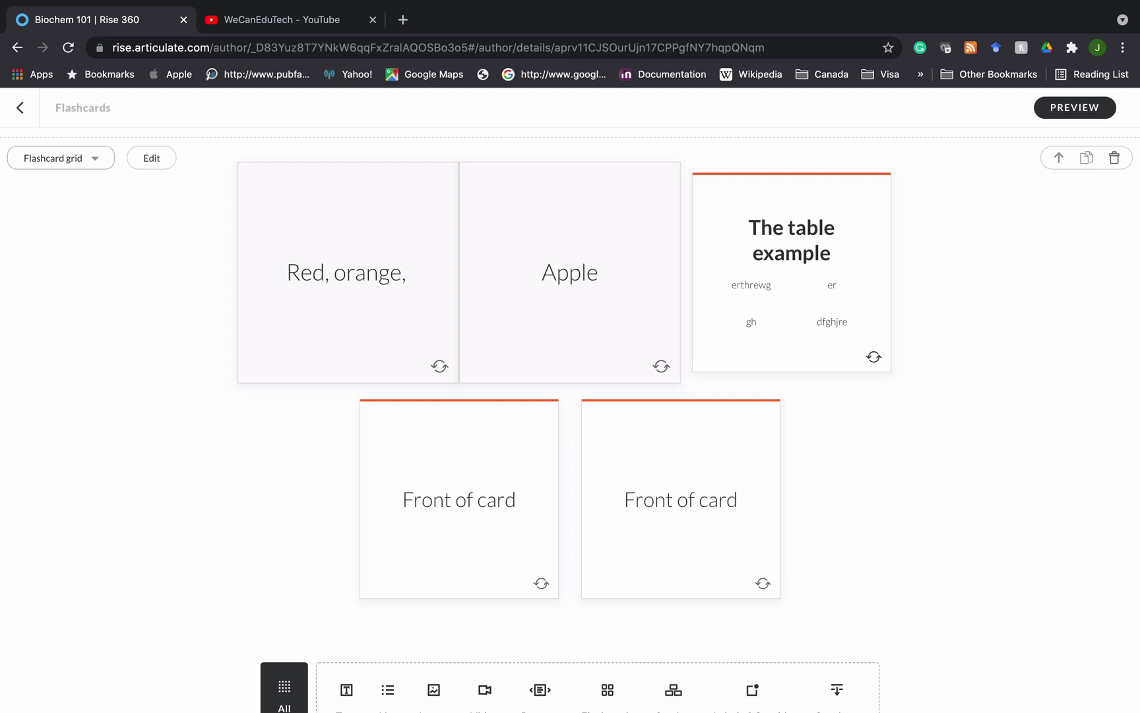
Switch the block to the Flashcard stack layout and advance through to card 5 of 5.
left_click(94, 158)
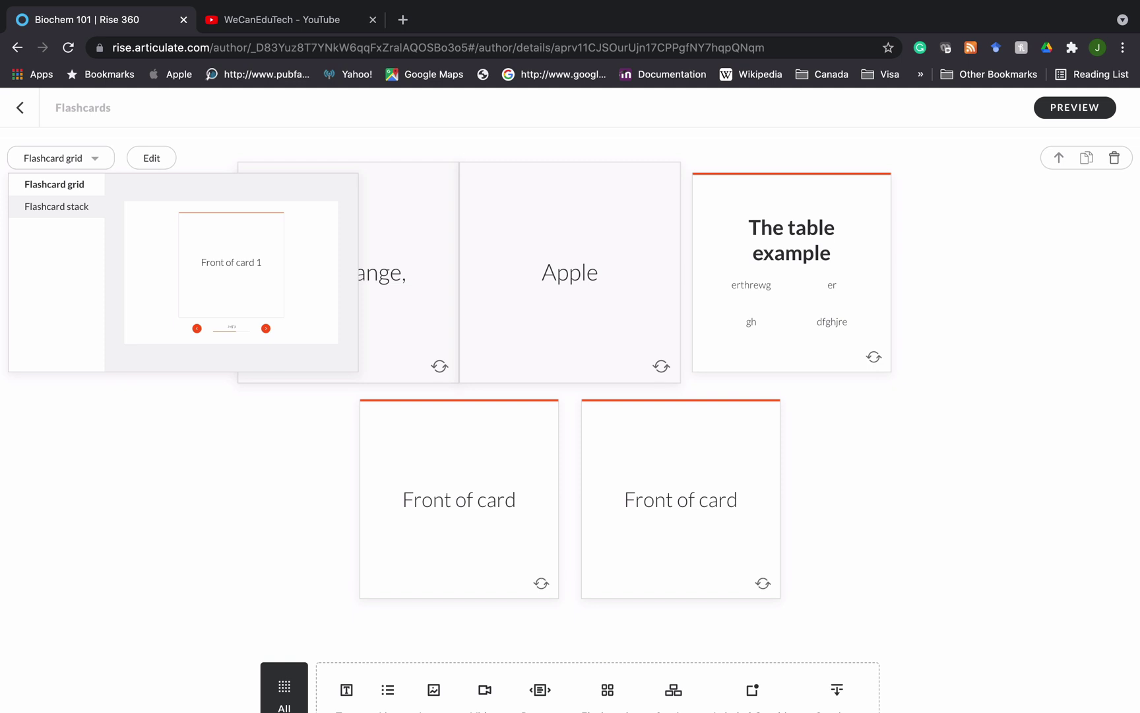
left_click(58, 208)
scroll(571, 396, "down", 3)
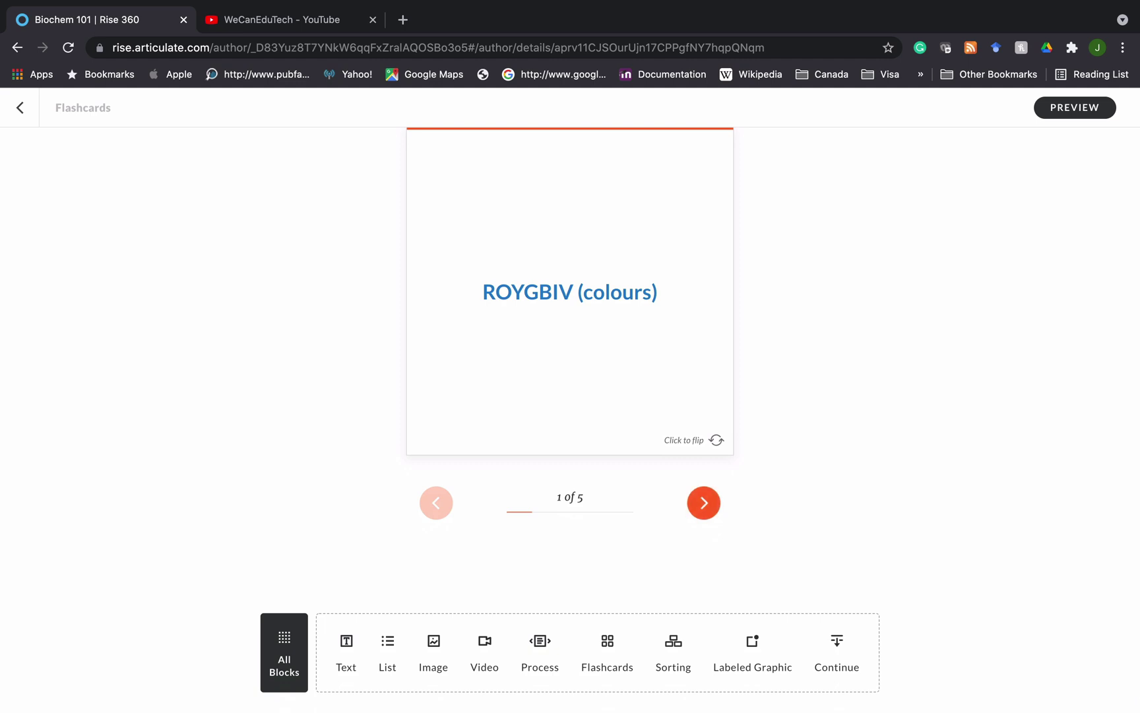
left_click(704, 503)
left_click(703, 503)
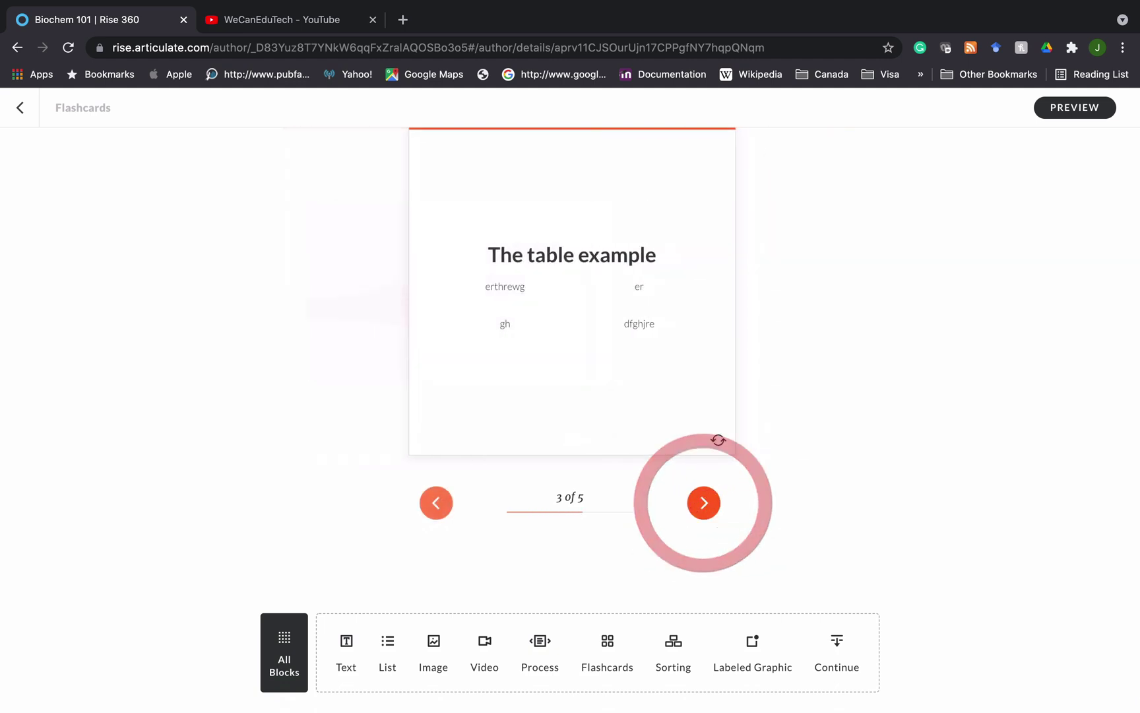
left_click(704, 502)
left_click(703, 503)
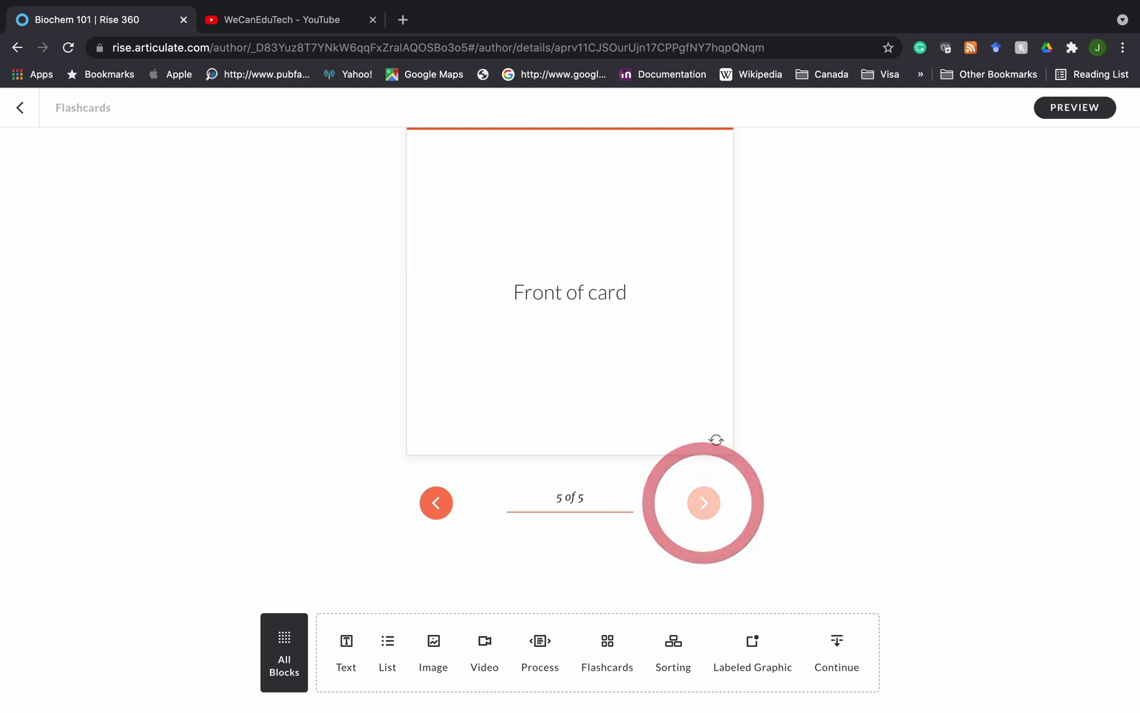
In the stack editor, delete the table example card and the two blank cards.
scroll(570, 396, "down", 10)
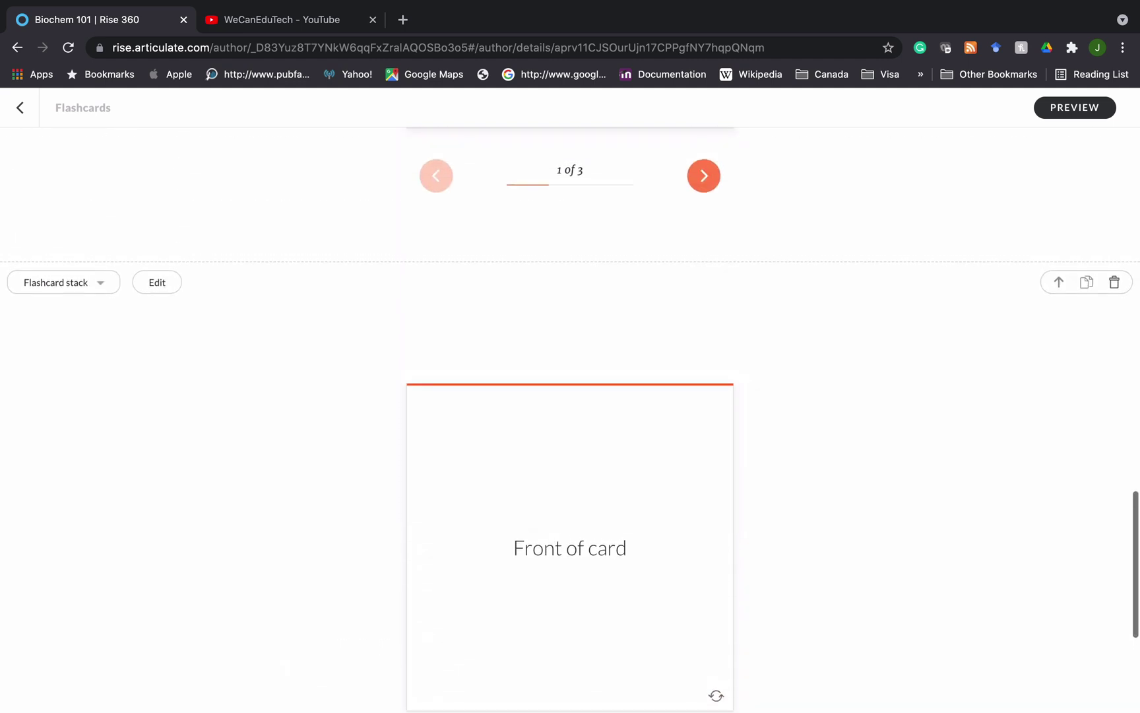
left_click(157, 282)
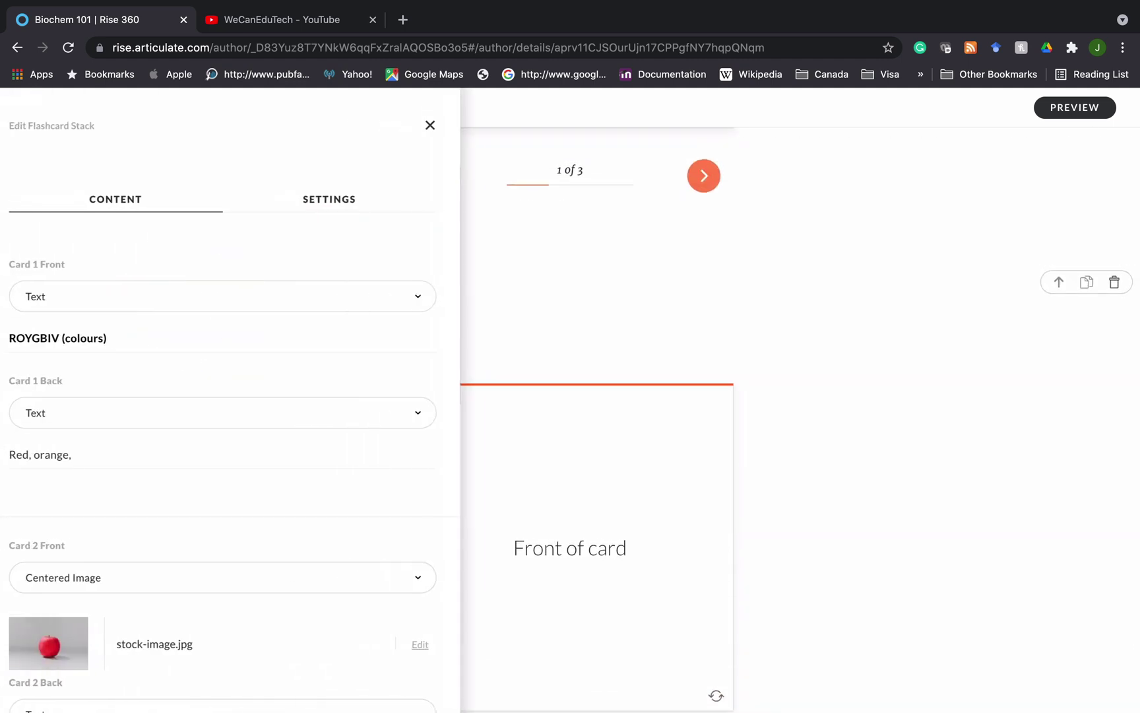
scroll(237, 462, "down", 10)
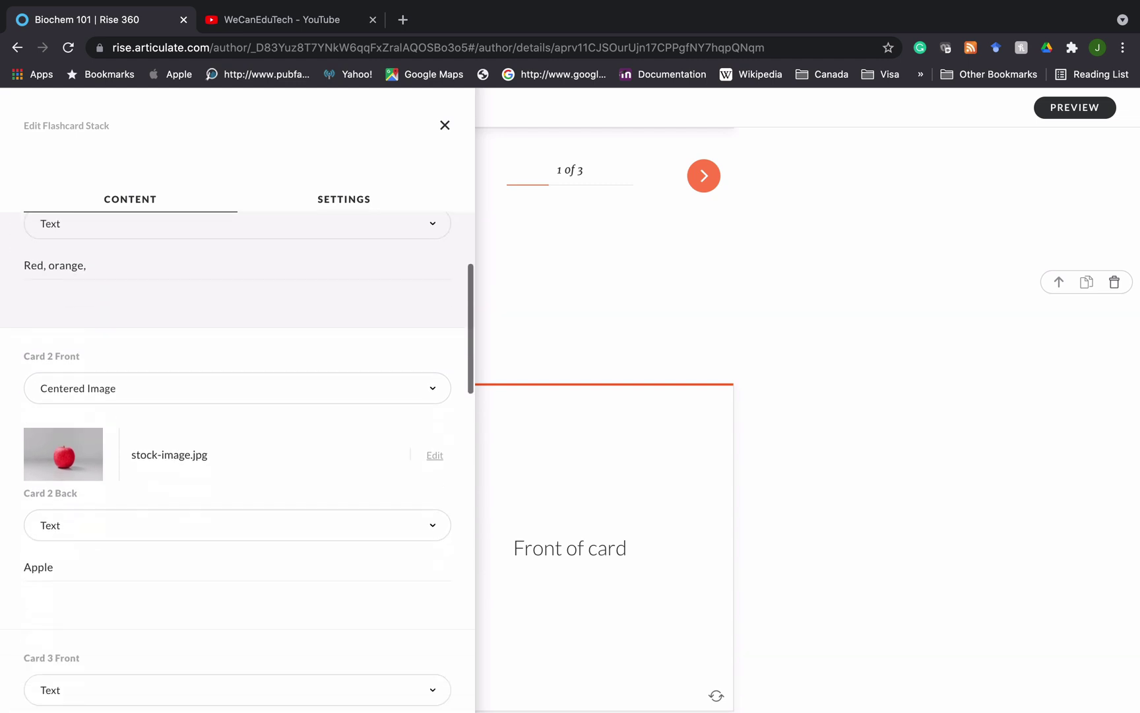
scroll(237, 462, "up", 5)
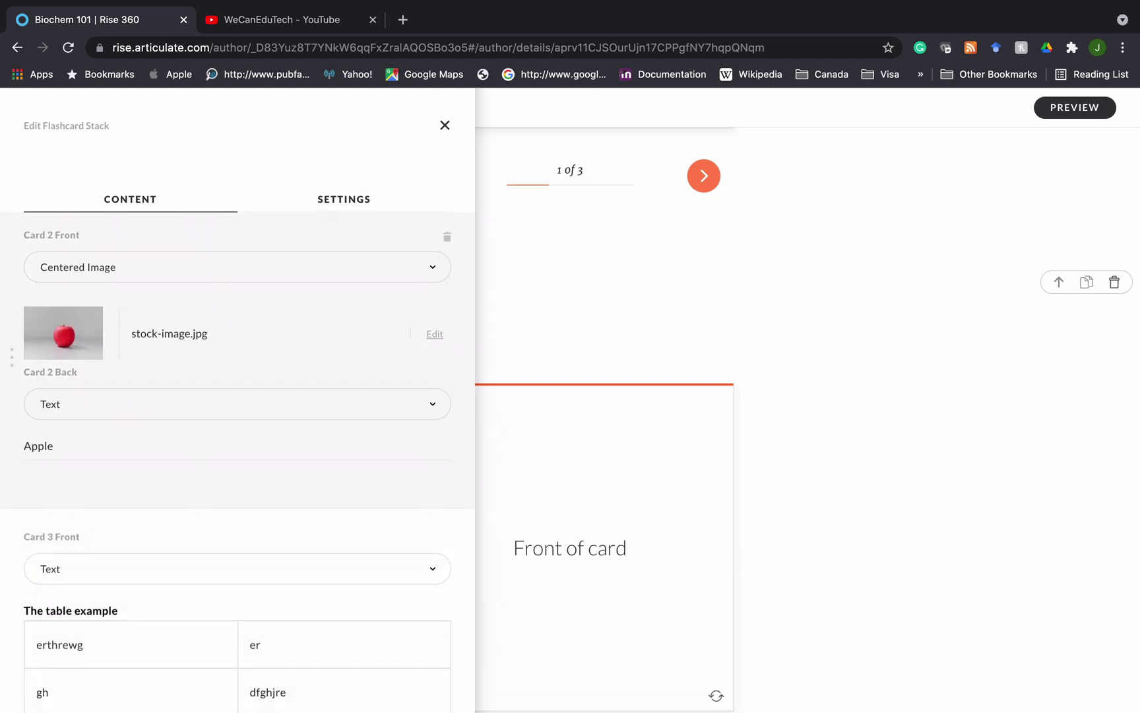
scroll(237, 462, "down", 6)
scroll(238, 462, "up", 2)
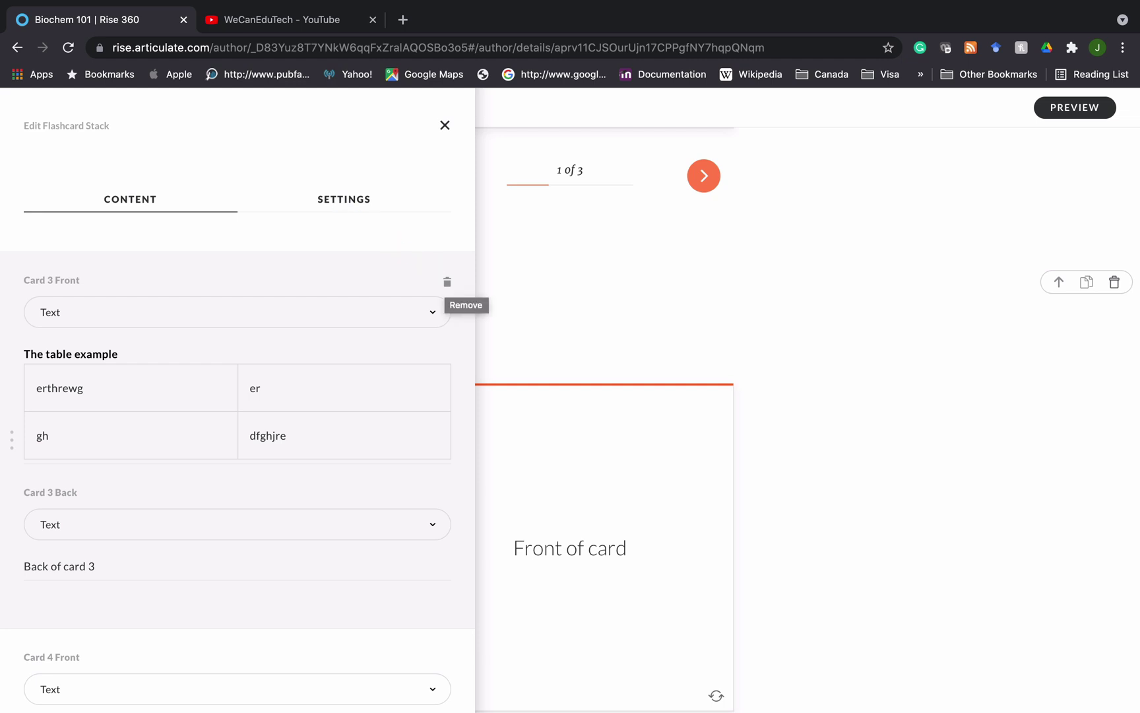
left_click(447, 282)
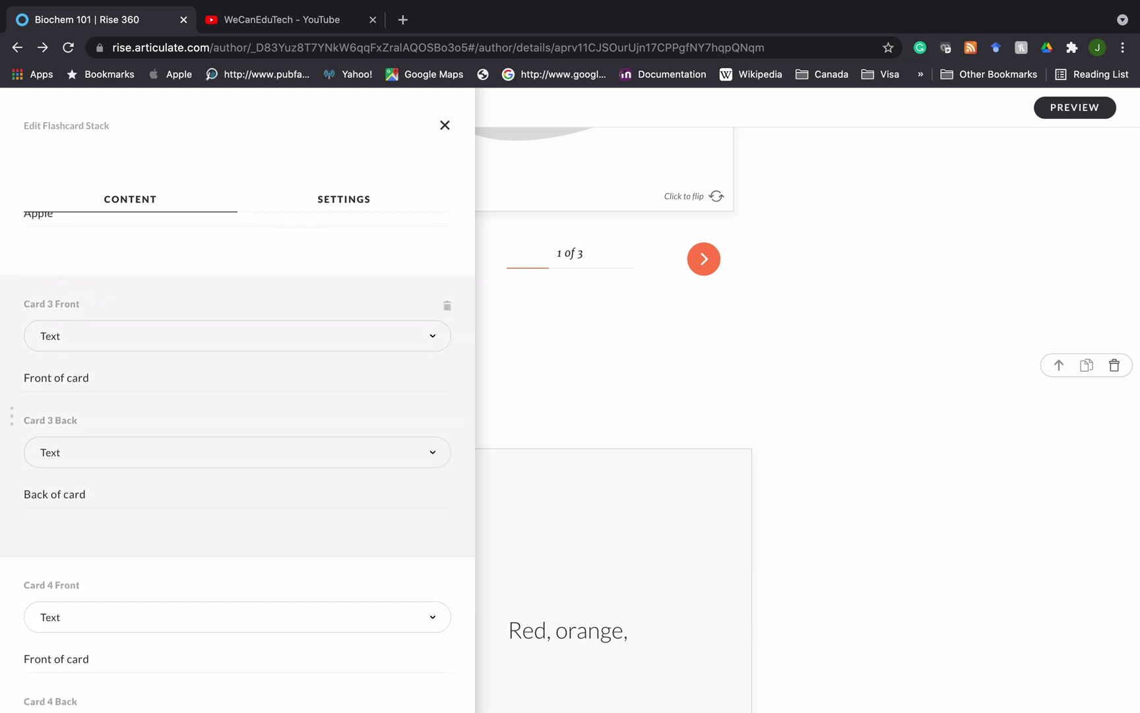
left_click(447, 305)
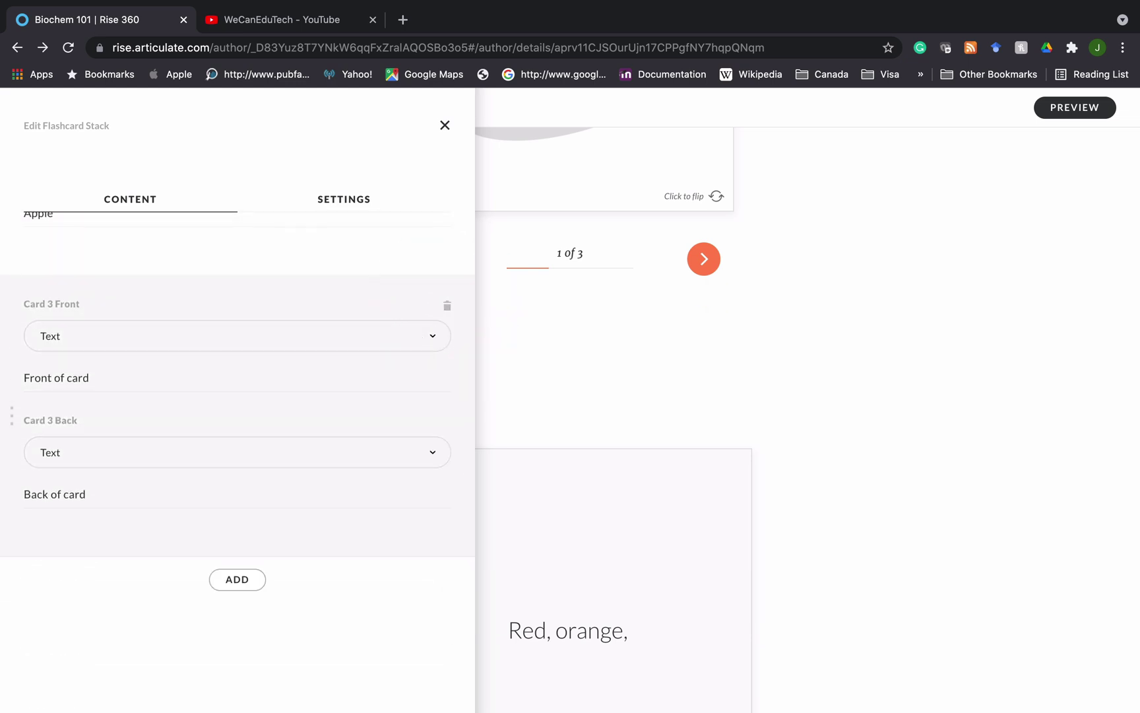
left_click(447, 305)
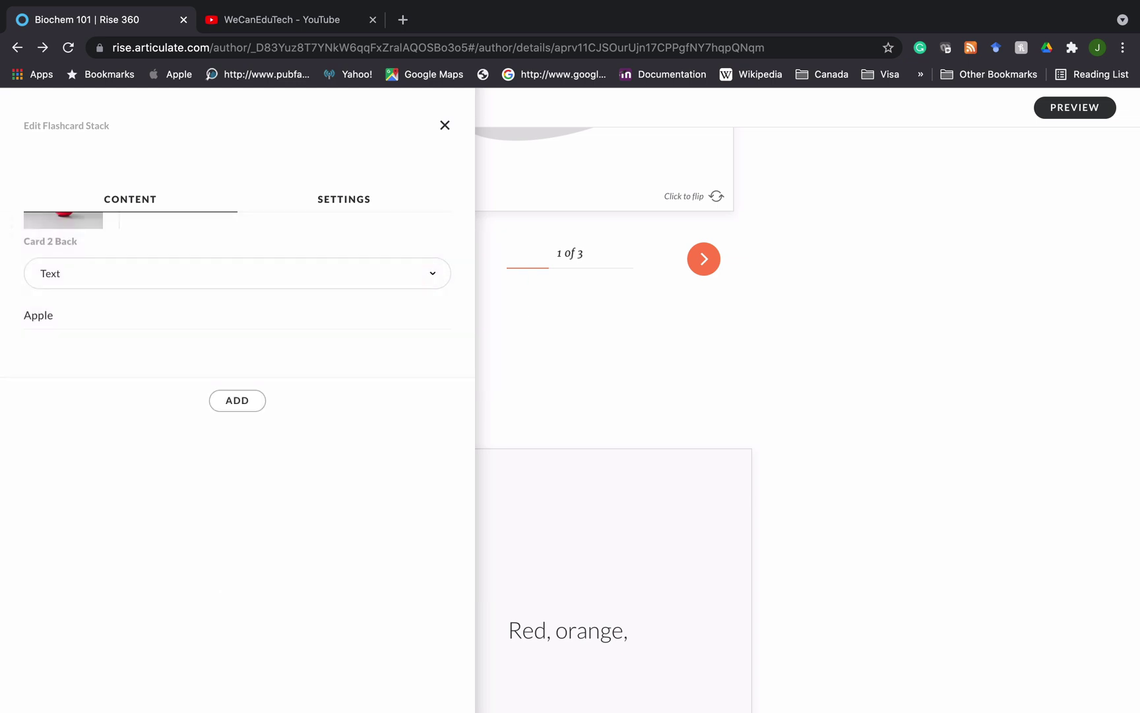
Close the editor and advance the stack to confirm it ends on the apple card.
scroll(237, 396, "up", 4)
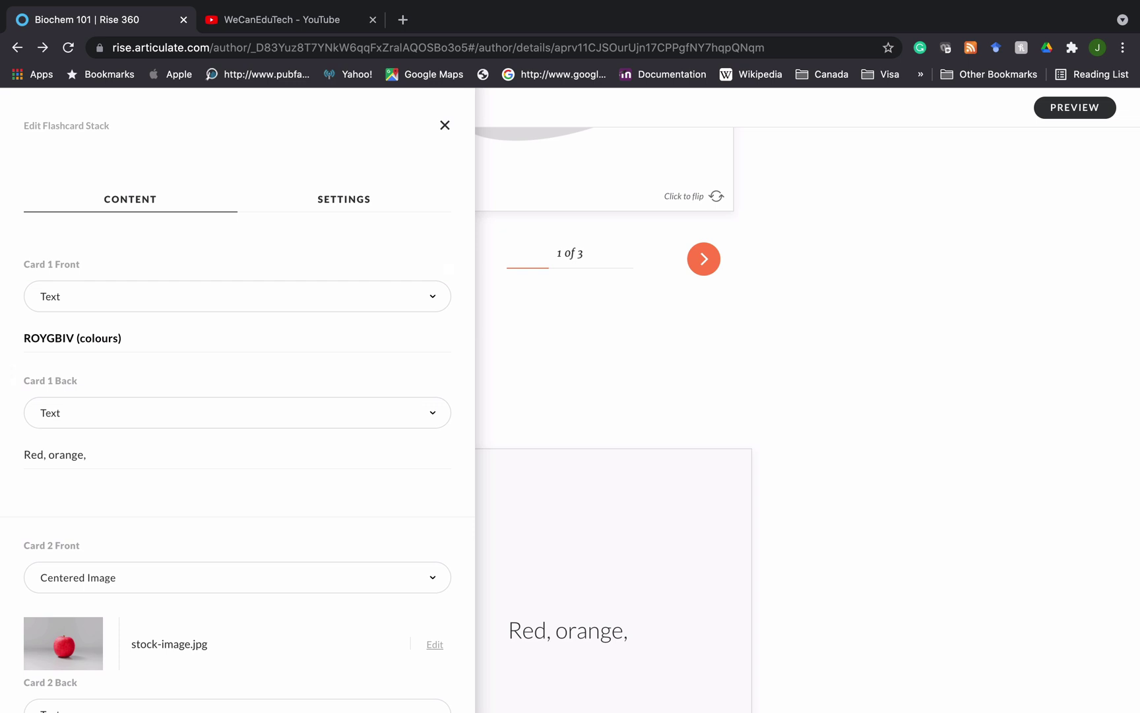
left_click(827, 421)
scroll(570, 443, "down", 2)
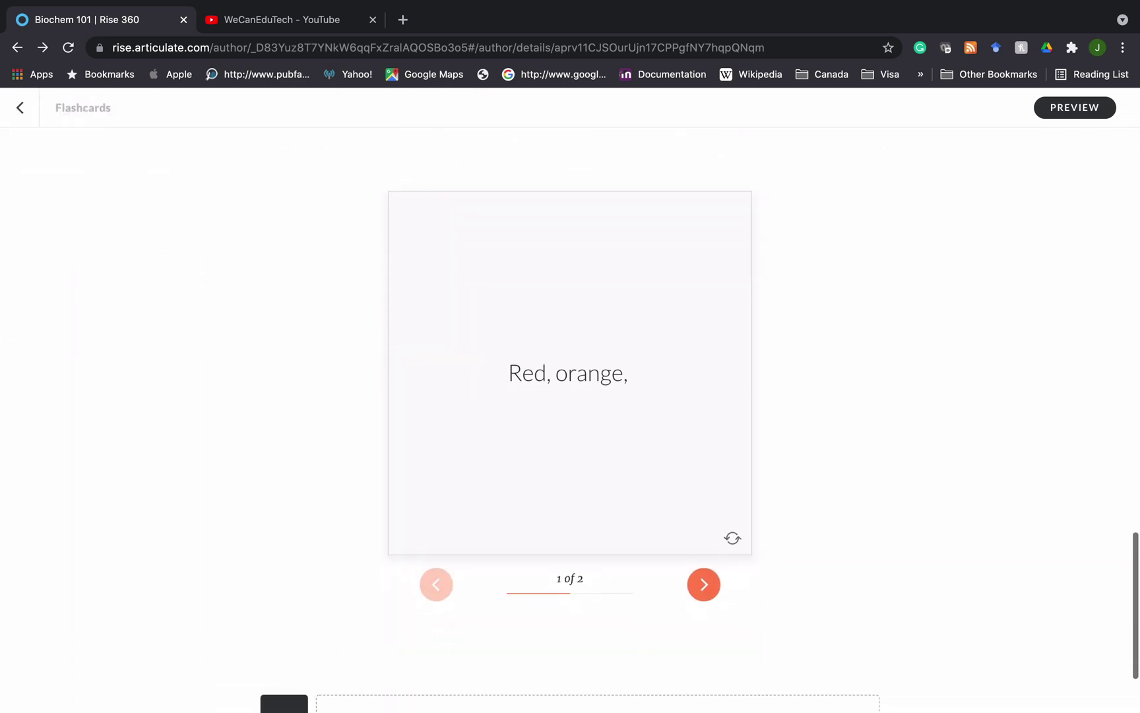
left_click(703, 584)
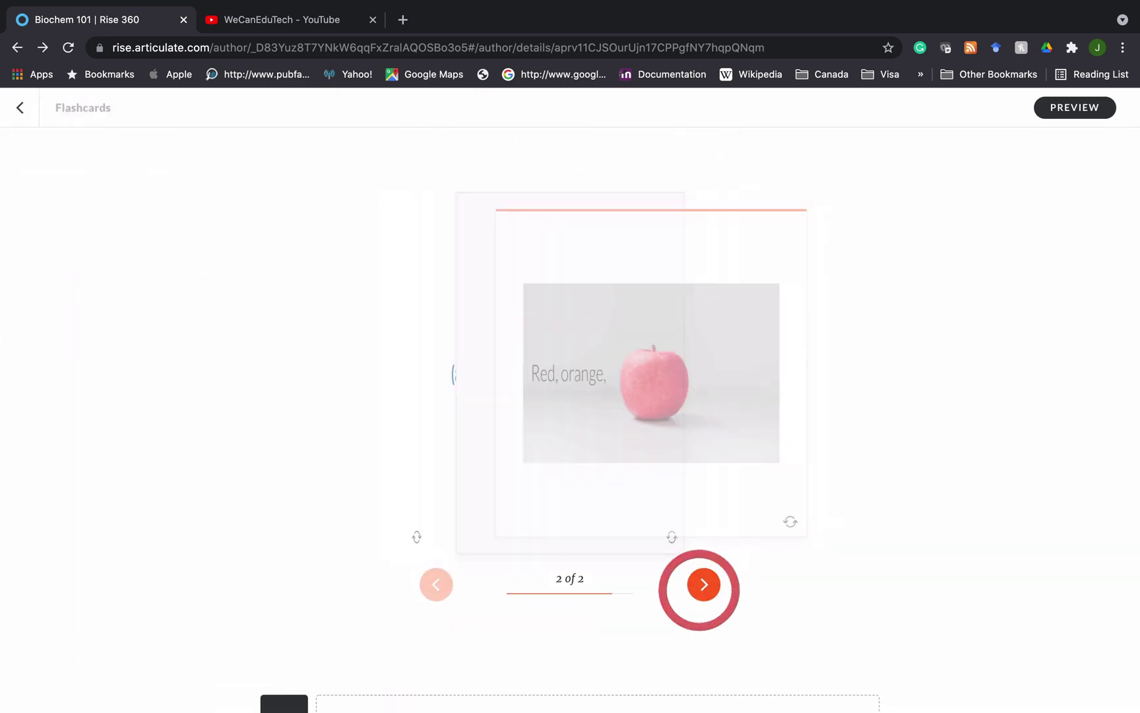
left_click(704, 585)
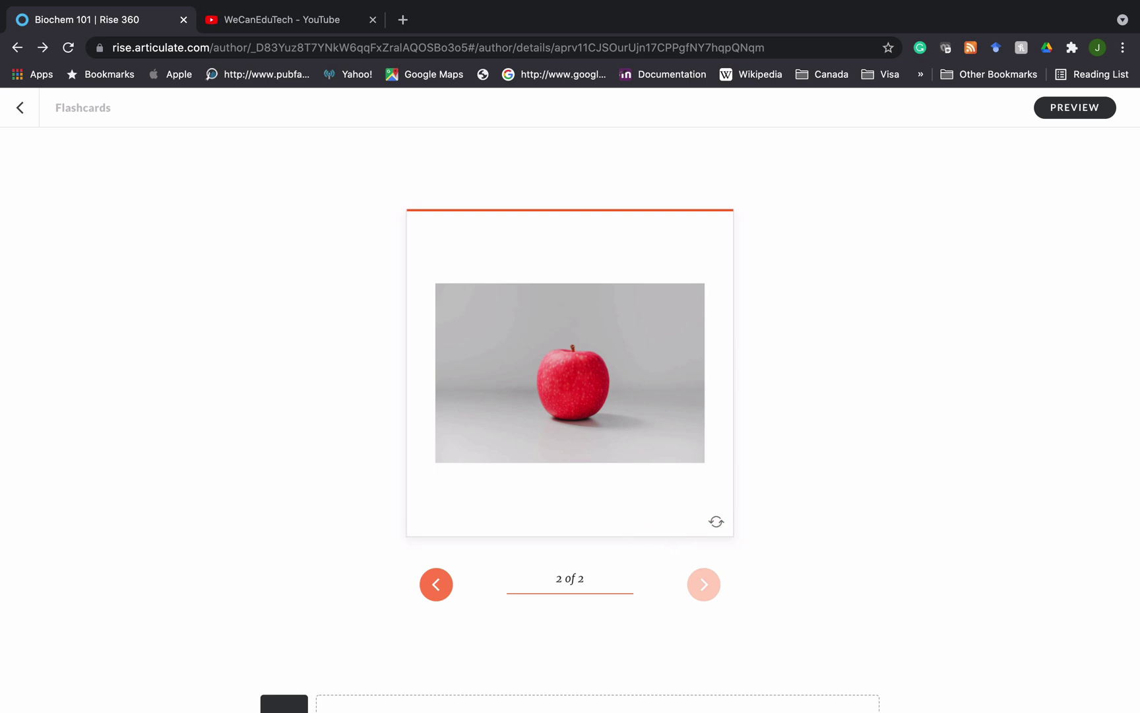